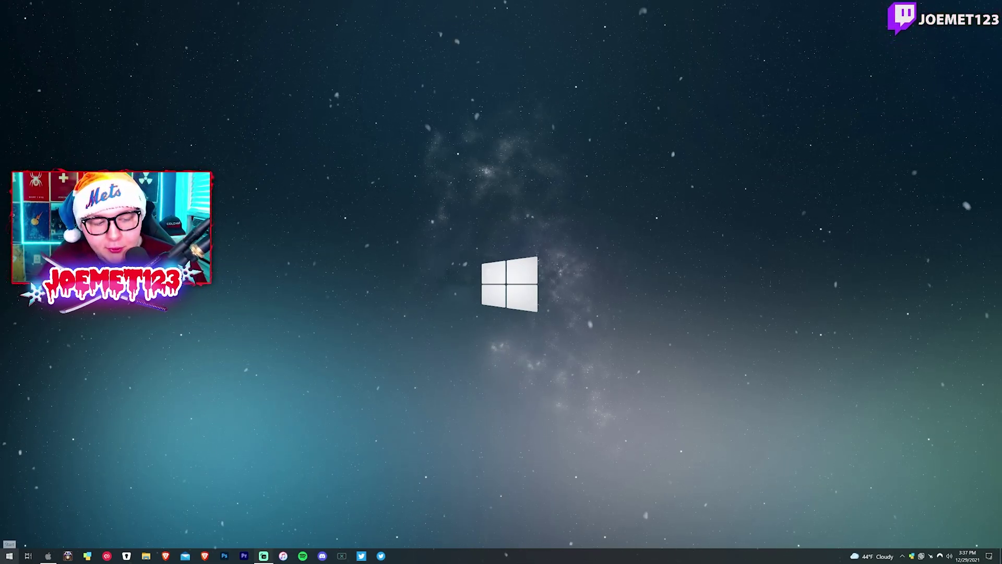
Search Windows for "game" and open the Game Mode settings.
left_click(9, 556)
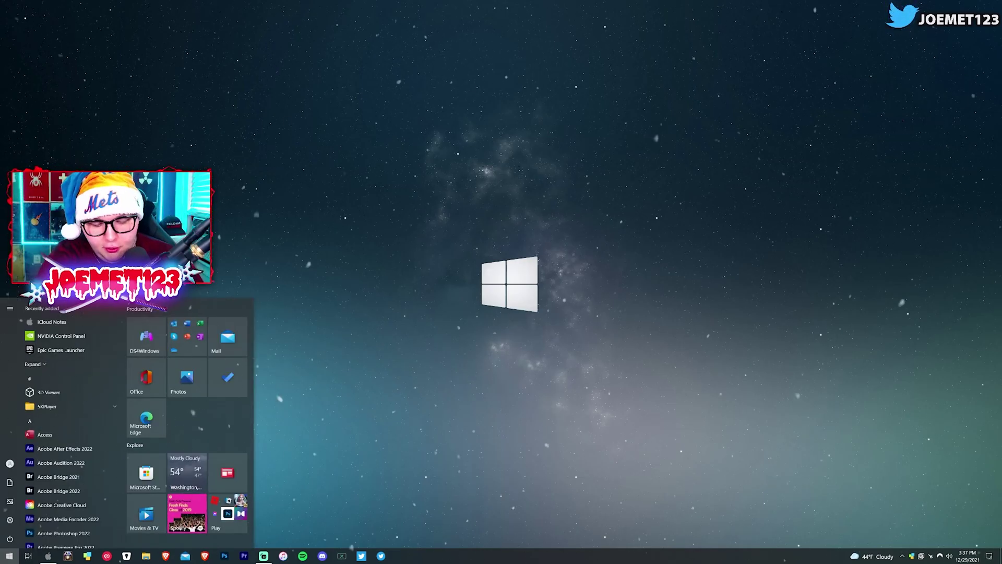
type("game")
key("Return")
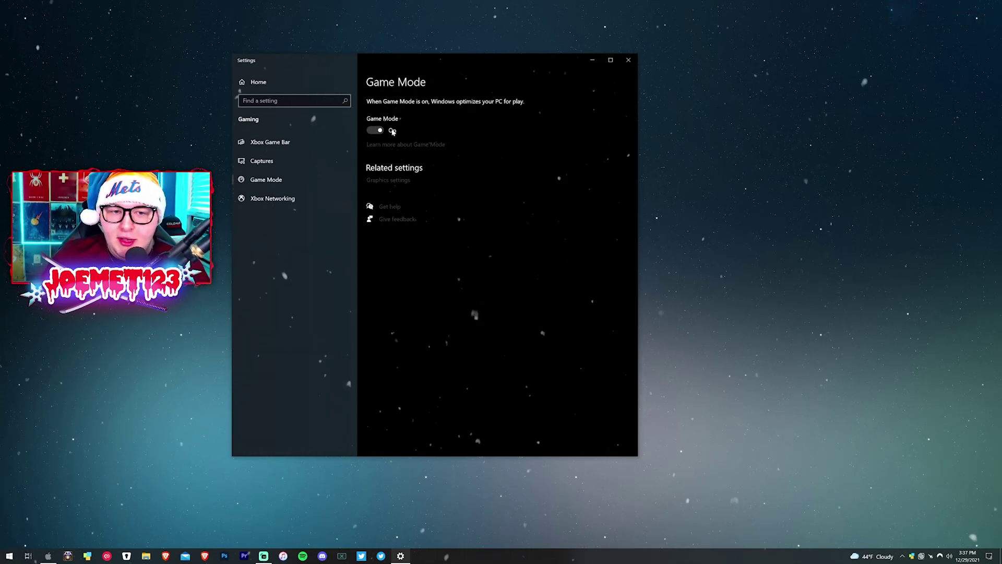
Check the hardware-accelerated GPU scheduling option in the graphics settings related to Game Mode, and close the Settings window.
left_click(399, 180)
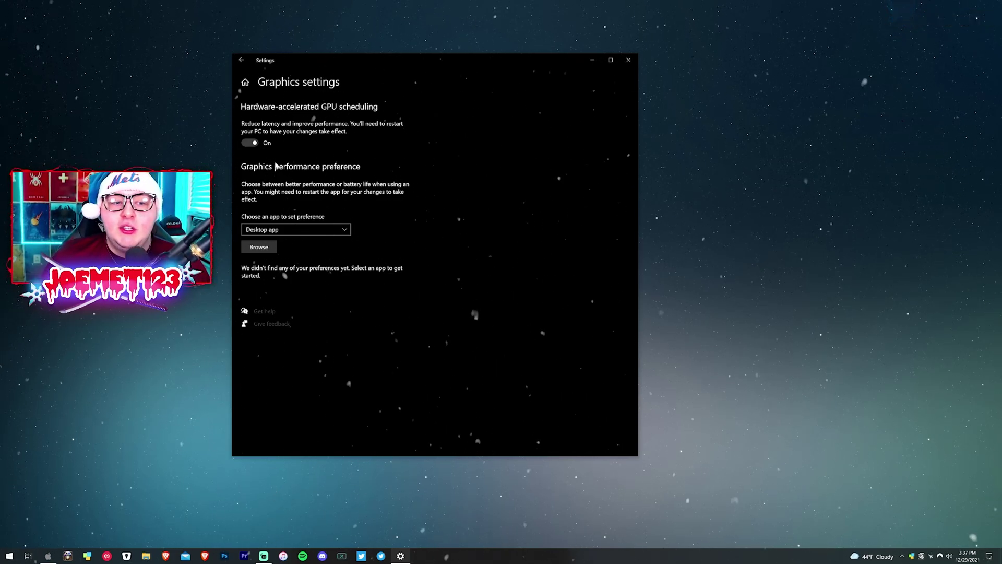
left_click(241, 63)
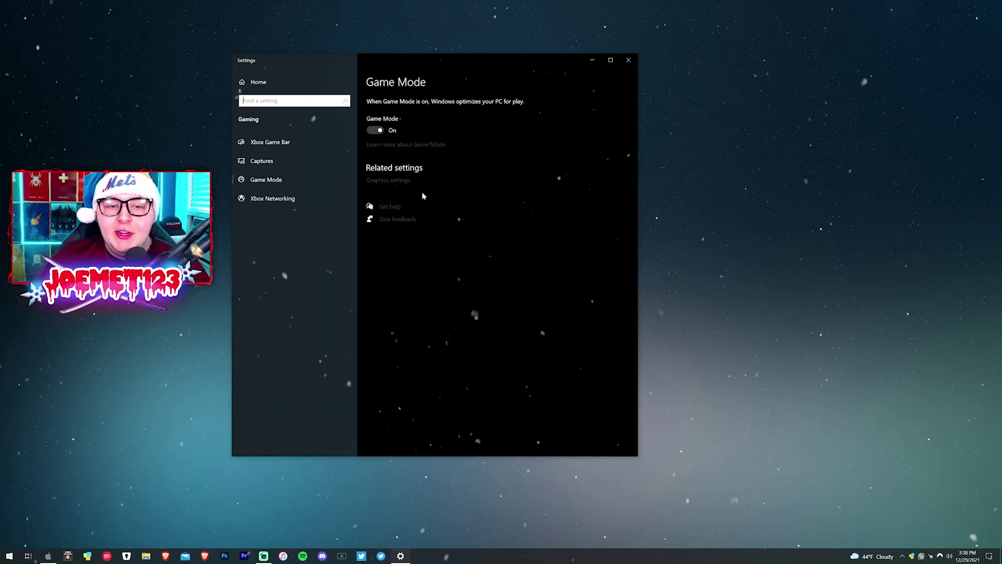
left_click(406, 179)
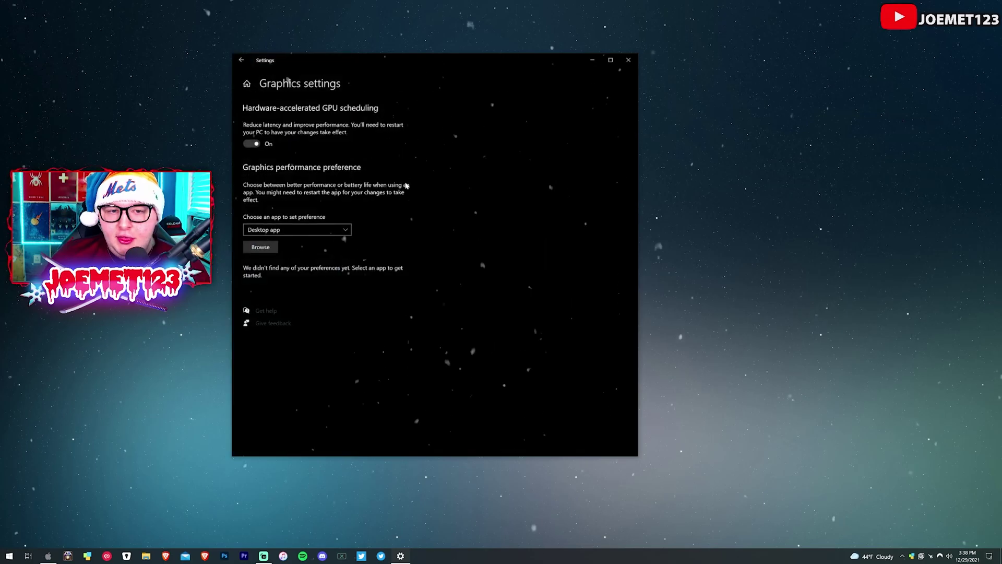
left_click(630, 60)
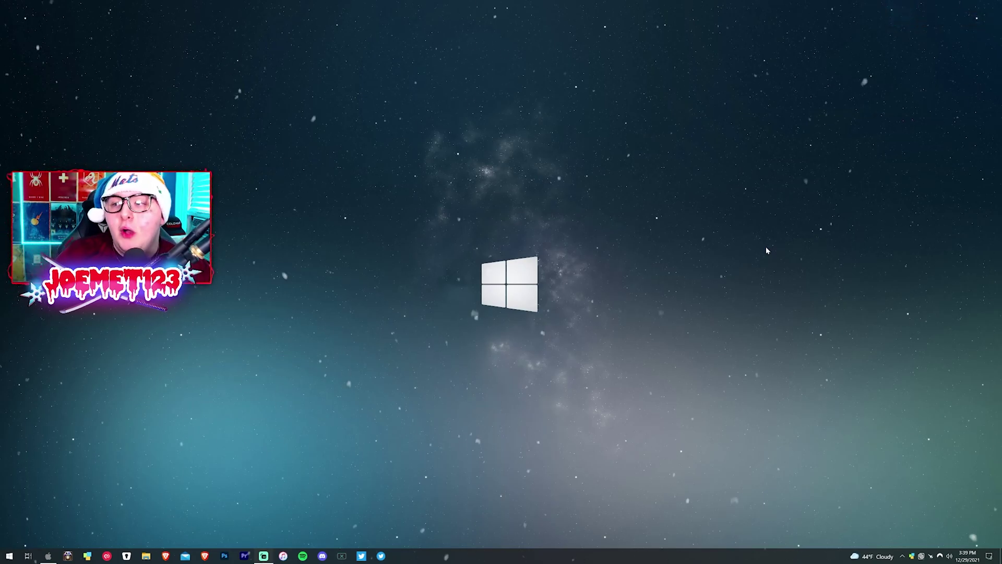
Search Windows for "power" and open the Edit power plan settings.
left_click(10, 555)
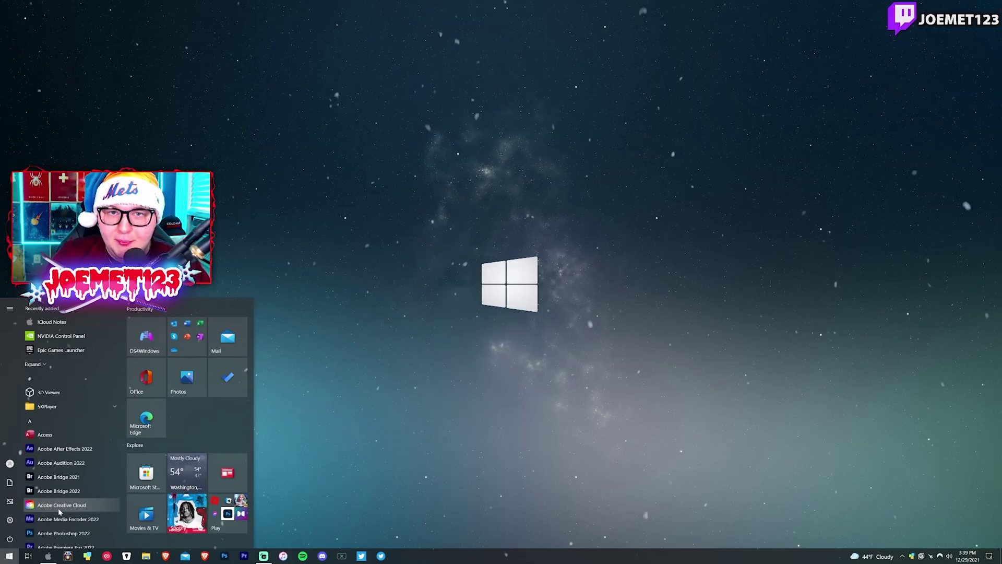
type("power")
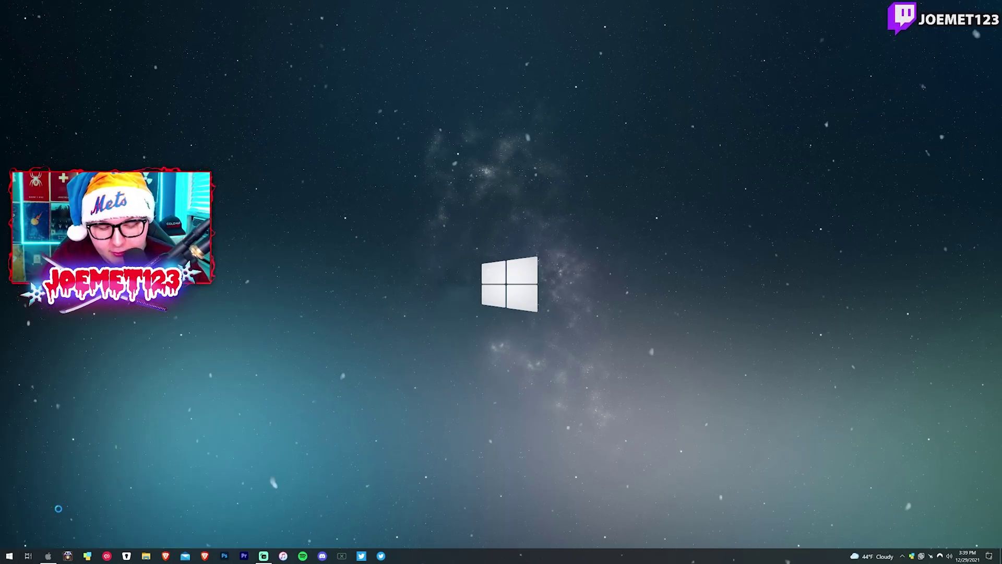
key("Down")
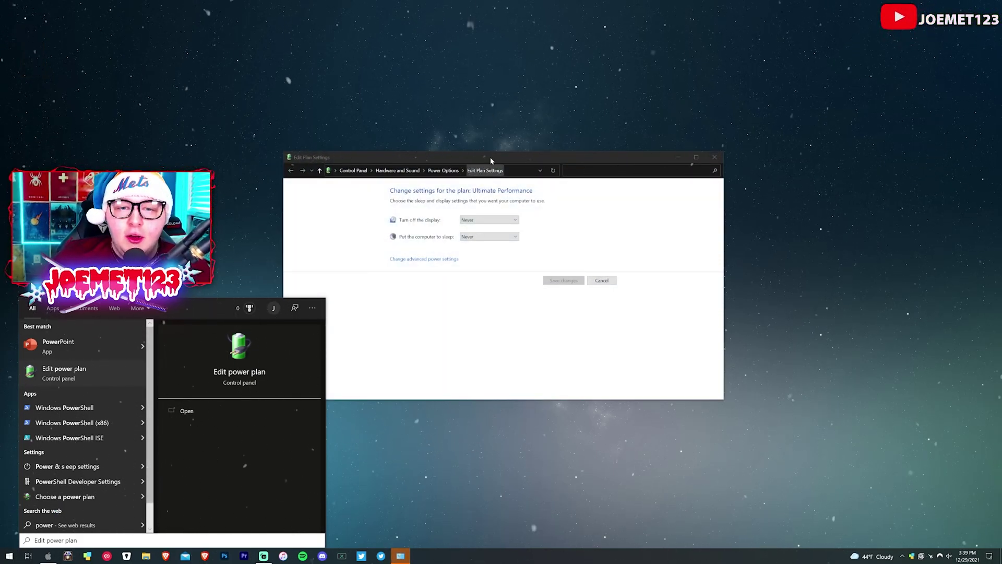
left_click_drag(486, 160, 497, 140)
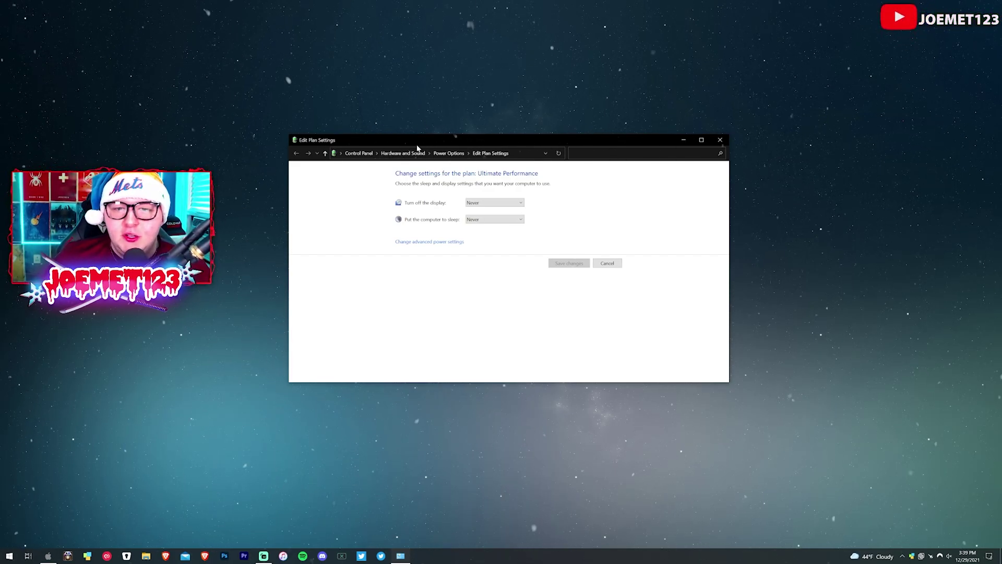
Review the available power plans in Power Options, including the additional plans.
left_click(448, 153)
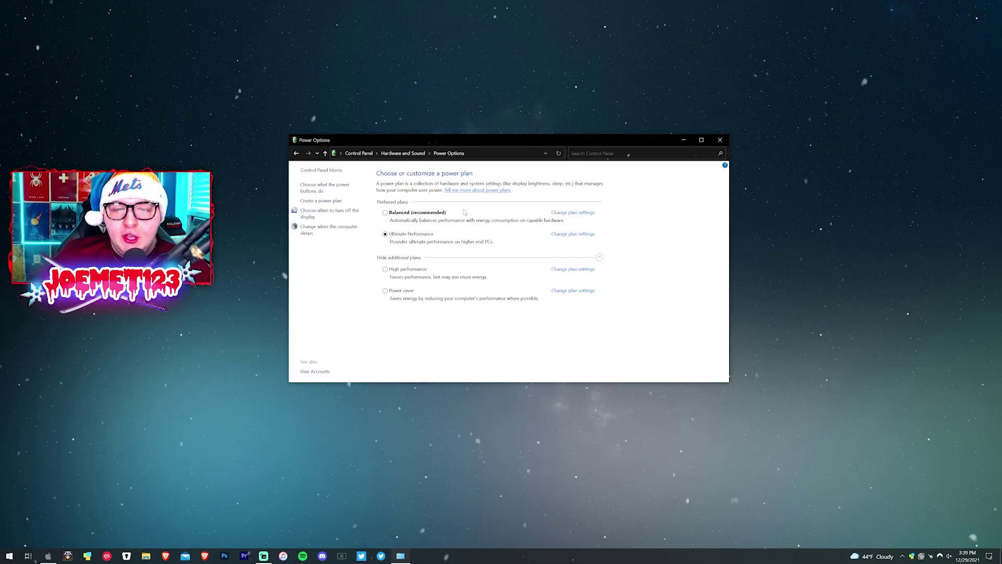
left_click(403, 153)
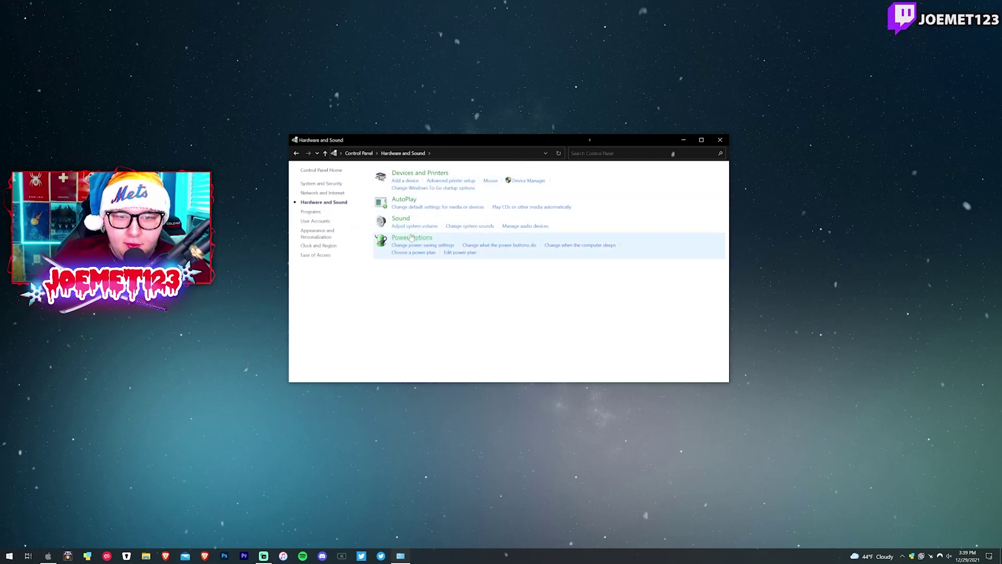
left_click(412, 237)
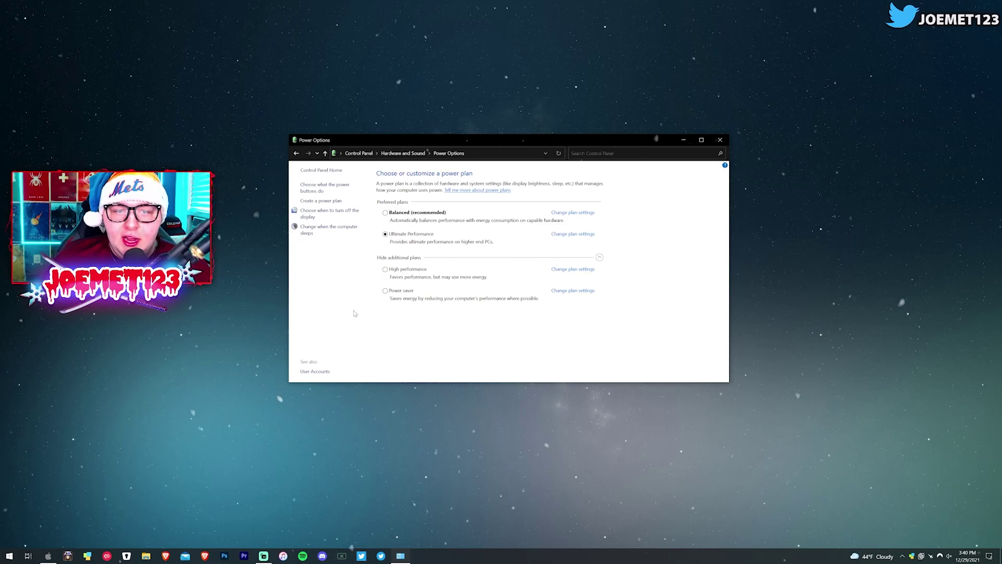
left_click(599, 256)
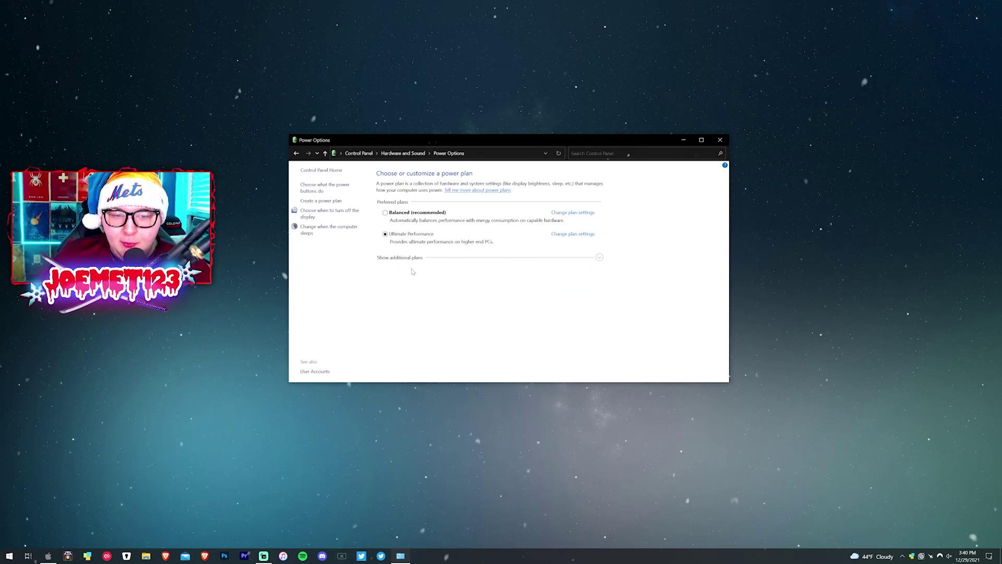
left_click(599, 257)
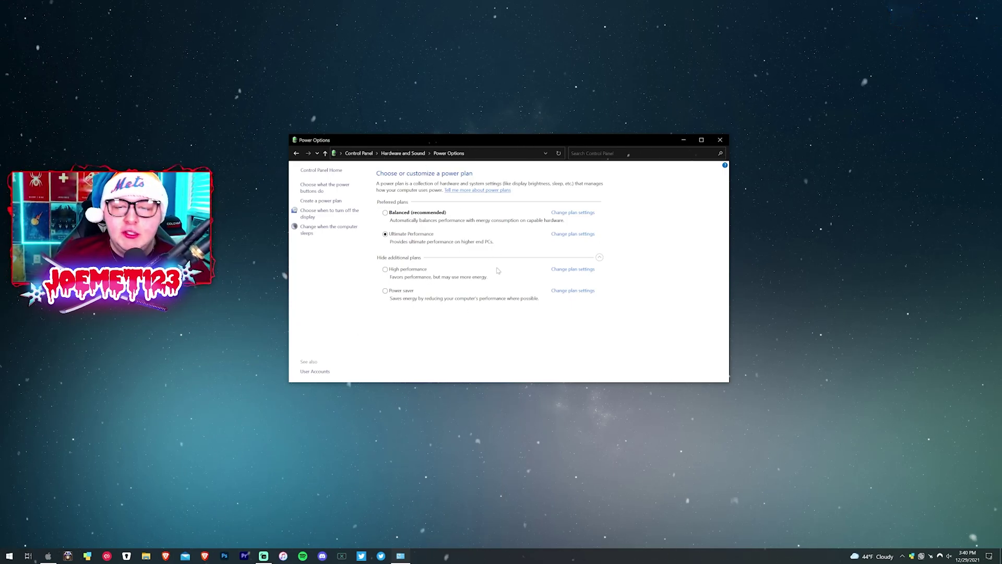
Open the advanced power settings of the Ultimate Performance plan and move the dialog into clear view.
left_click(581, 235)
left_click(441, 242)
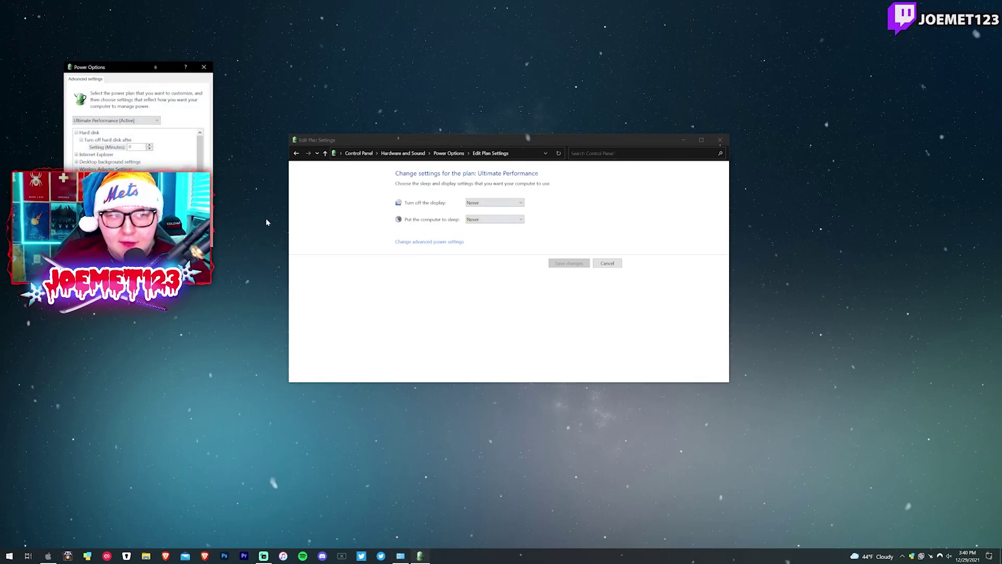
left_click_drag(112, 70, 322, 50)
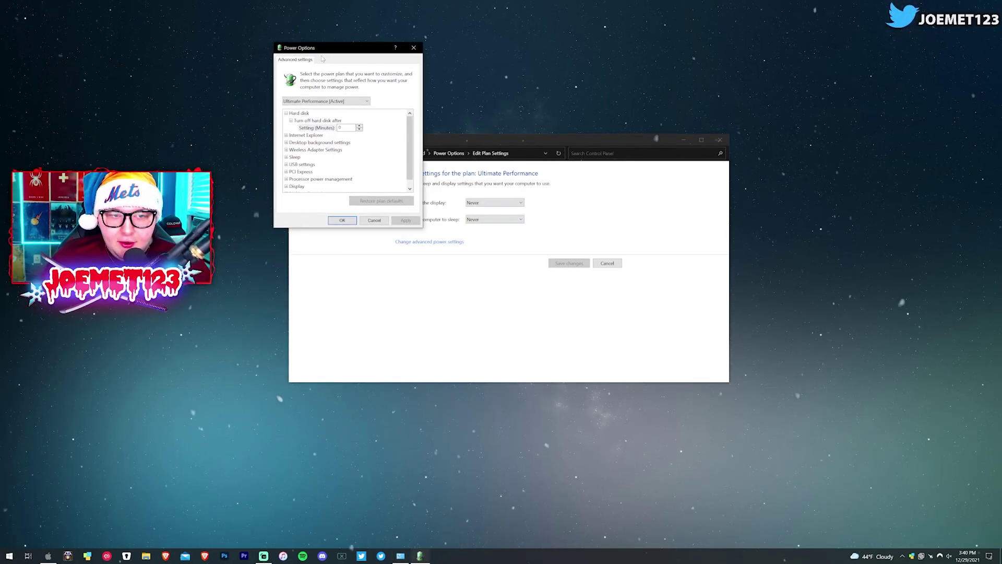
Collapse the Hard disk group and check the Turn off display after setting in the Display group.
left_click(286, 113)
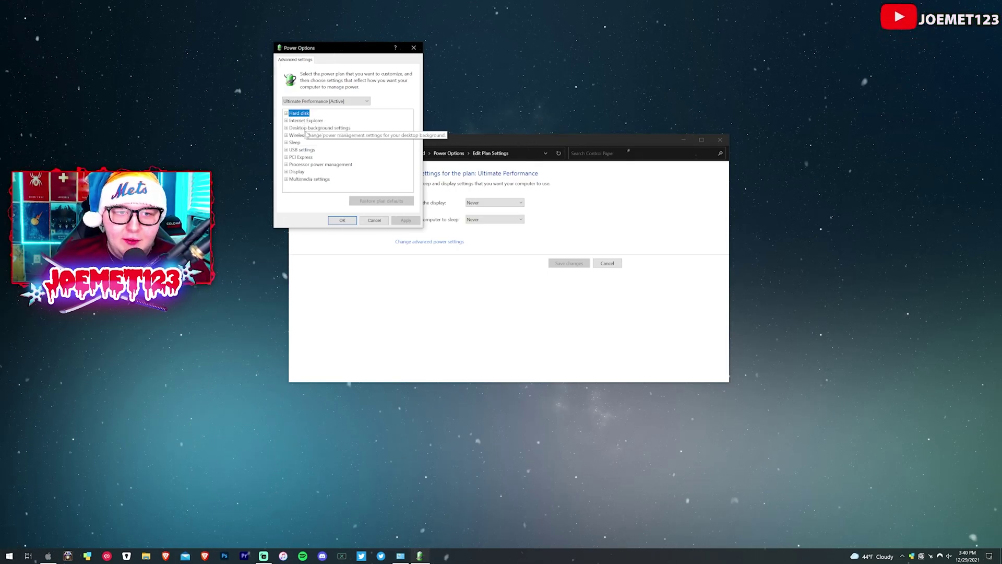
left_click(286, 179)
left_click(286, 165)
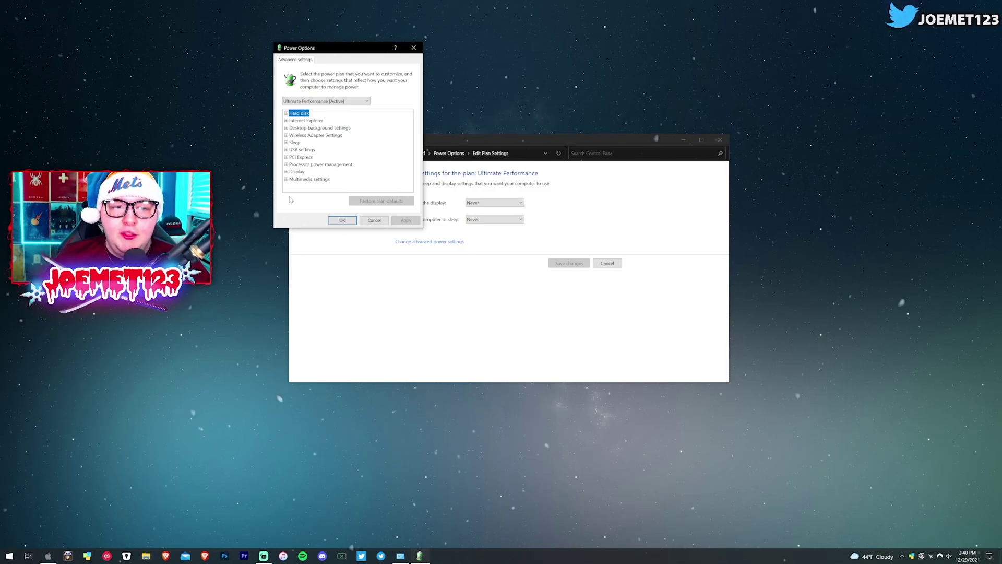
left_click(286, 172)
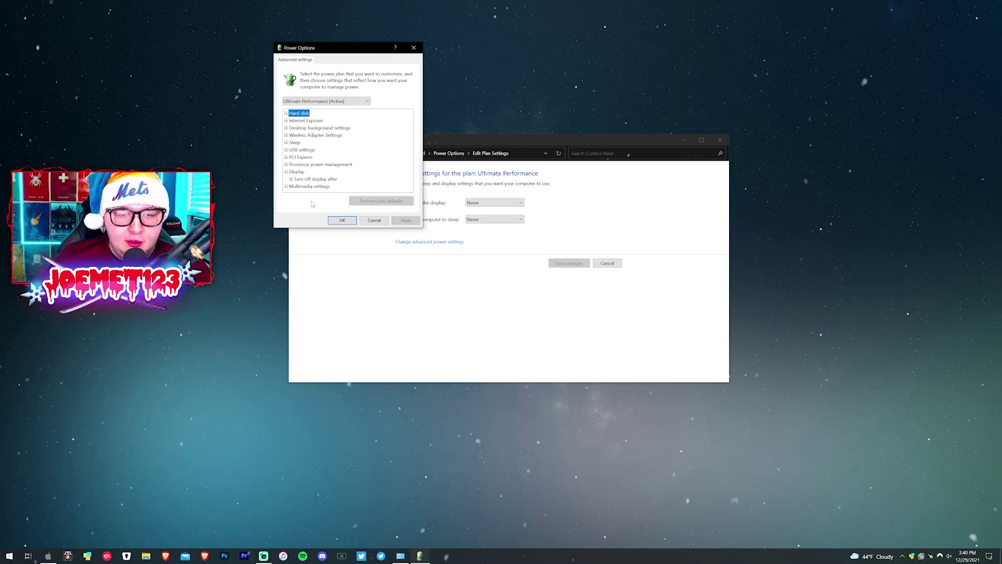
left_click(291, 179)
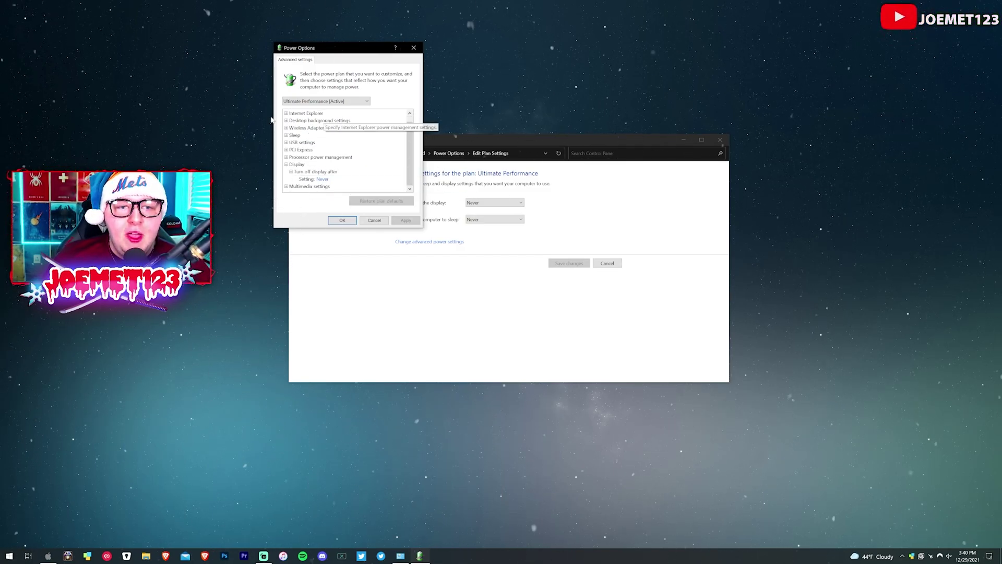
Check the minimum and maximum processor state under Processor power management.
left_click(286, 156)
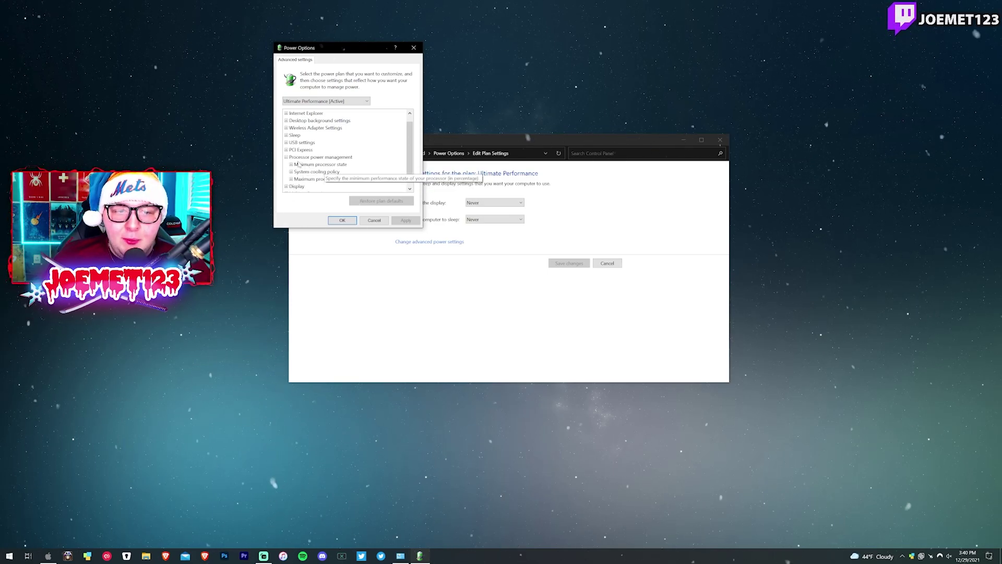
left_click(291, 164)
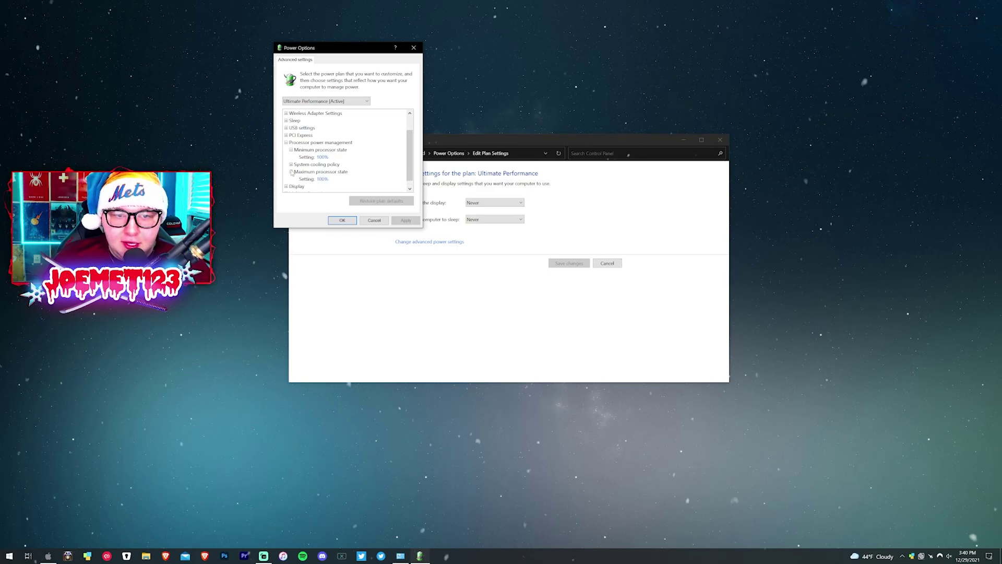
left_click(291, 171)
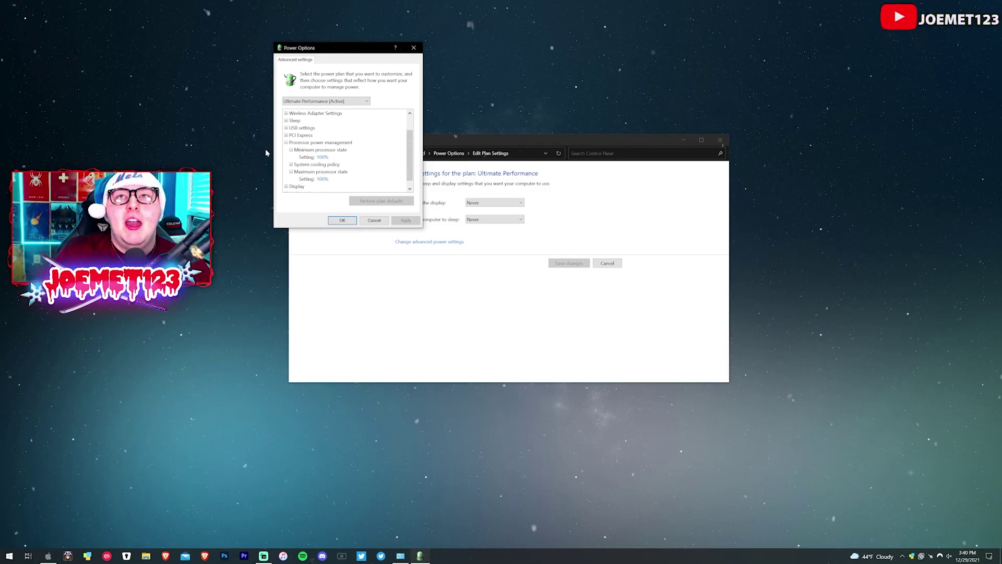
Collapse Processor power management and check the Link State Power Management setting under PCI Express.
left_click(286, 136)
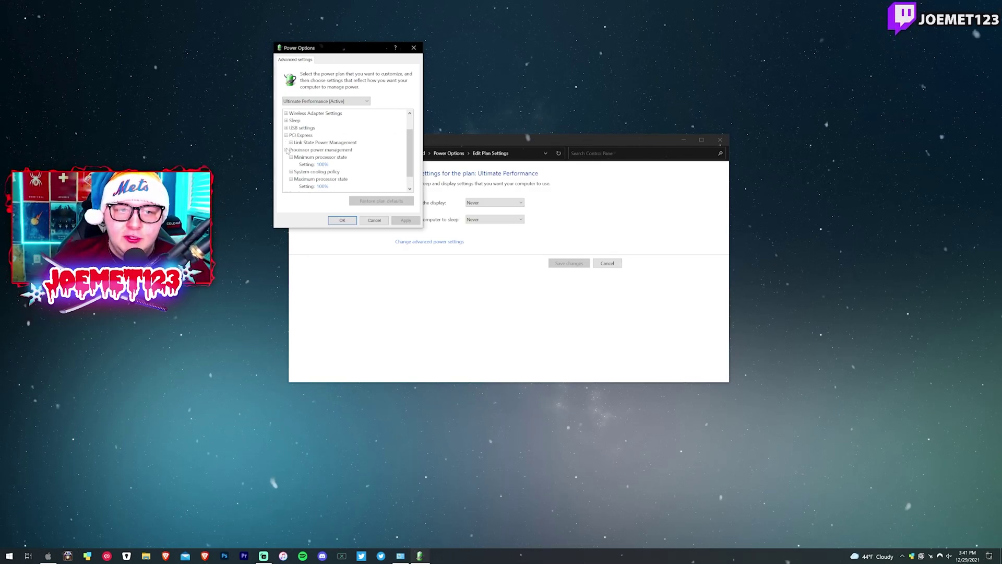
left_click(286, 150)
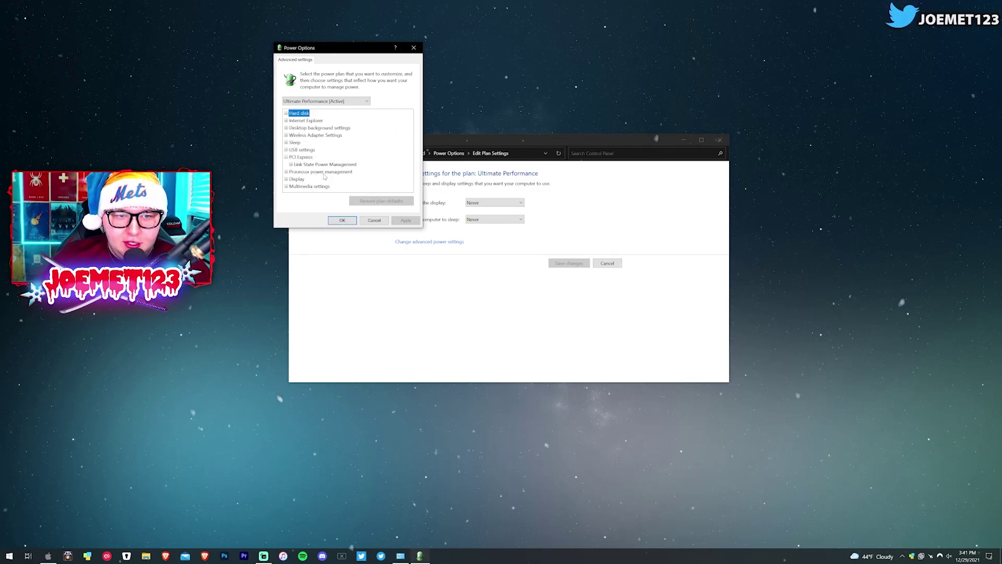
left_click(291, 164)
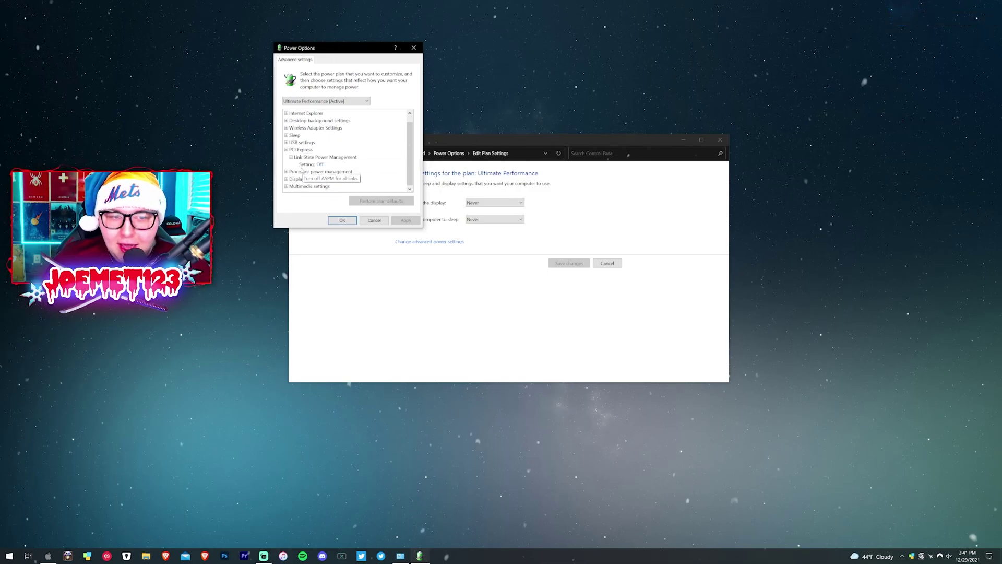
Expand the USB settings and Sleep groups to view their options, and close the advanced power settings with OK.
left_click_drag(340, 47, 286, 55)
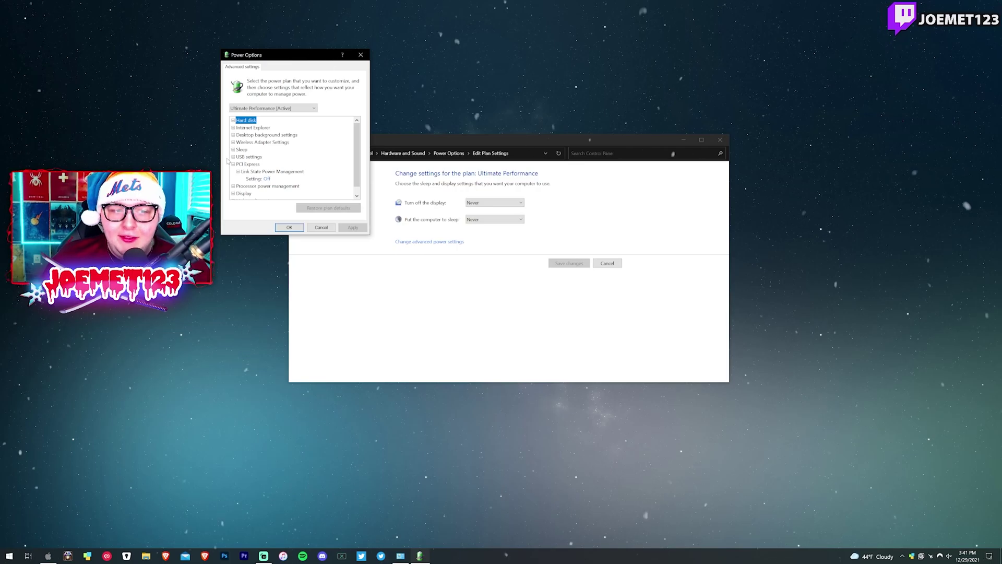
left_click(233, 157)
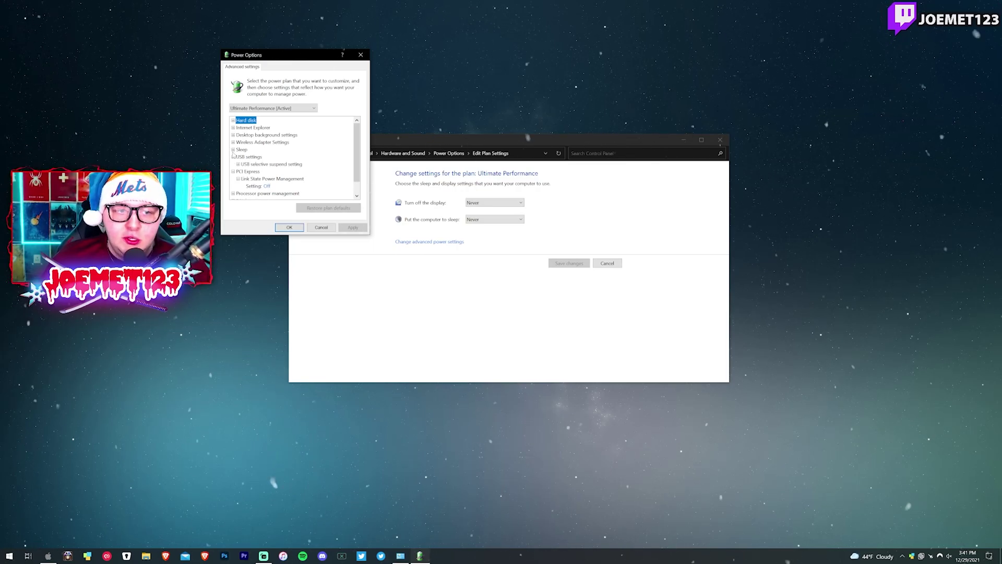
left_click(233, 150)
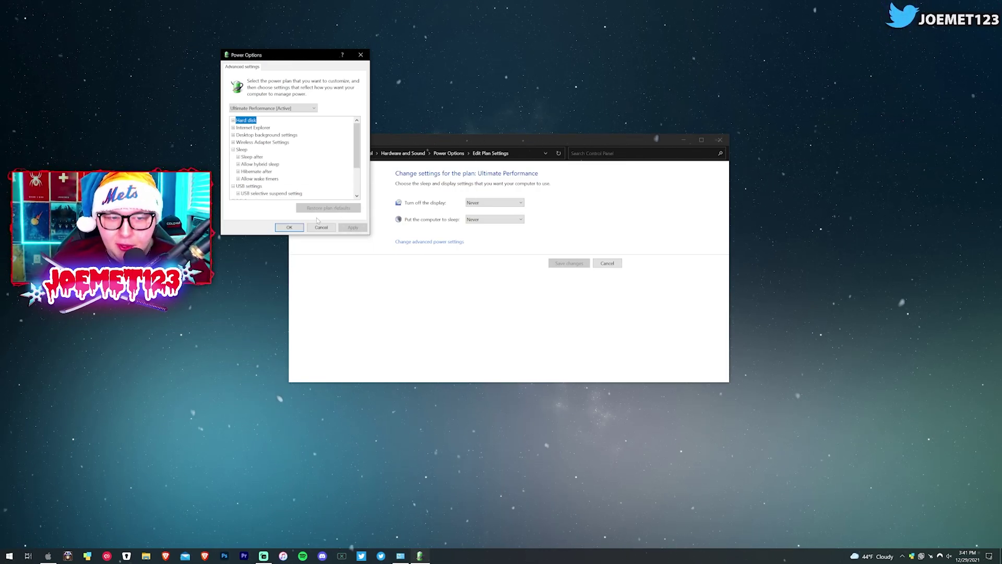
left_click(287, 227)
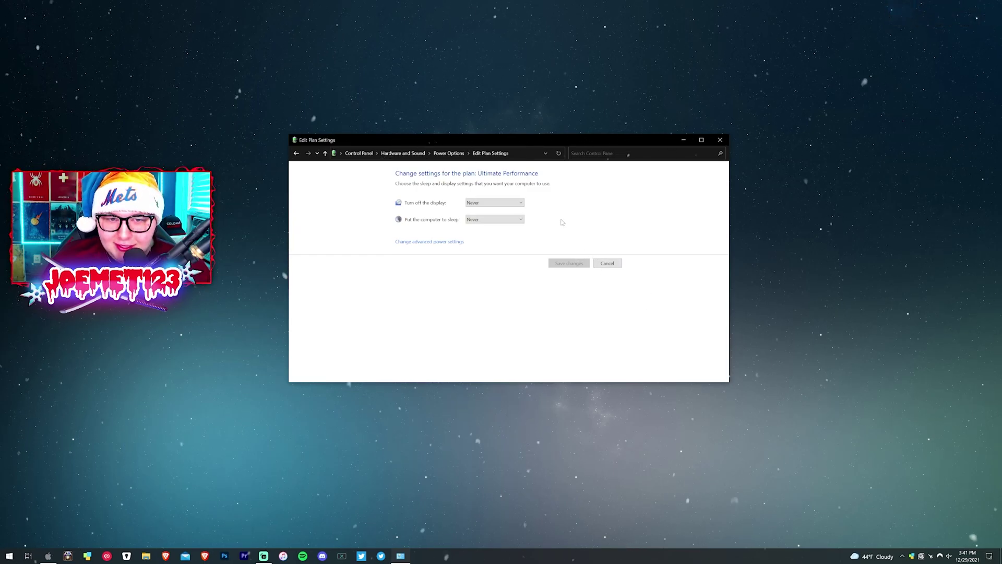
Return to the power plan overview, reopen the Ultimate Performance plan's advanced settings for a look, and close them.
left_click(449, 153)
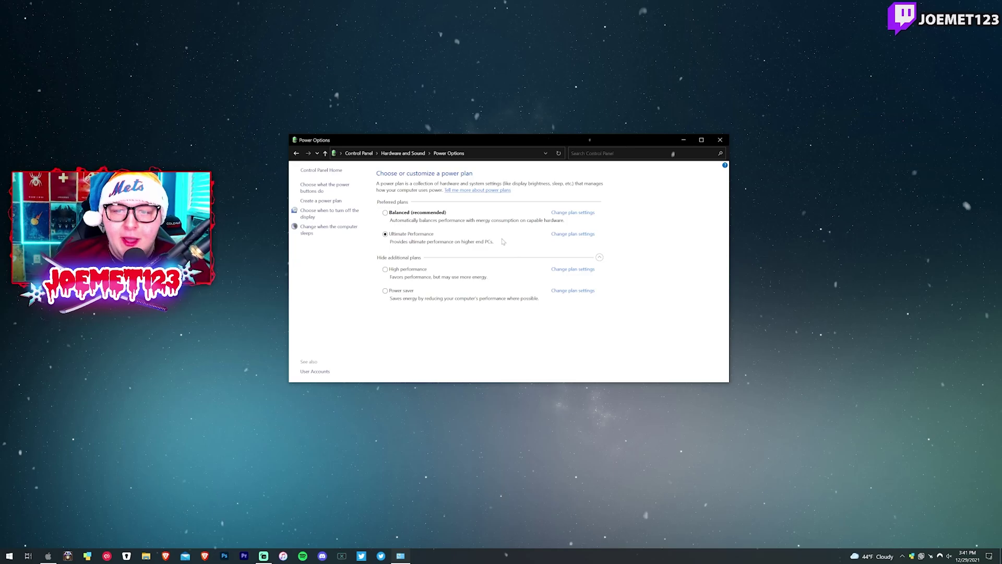
left_click(573, 234)
left_click(456, 243)
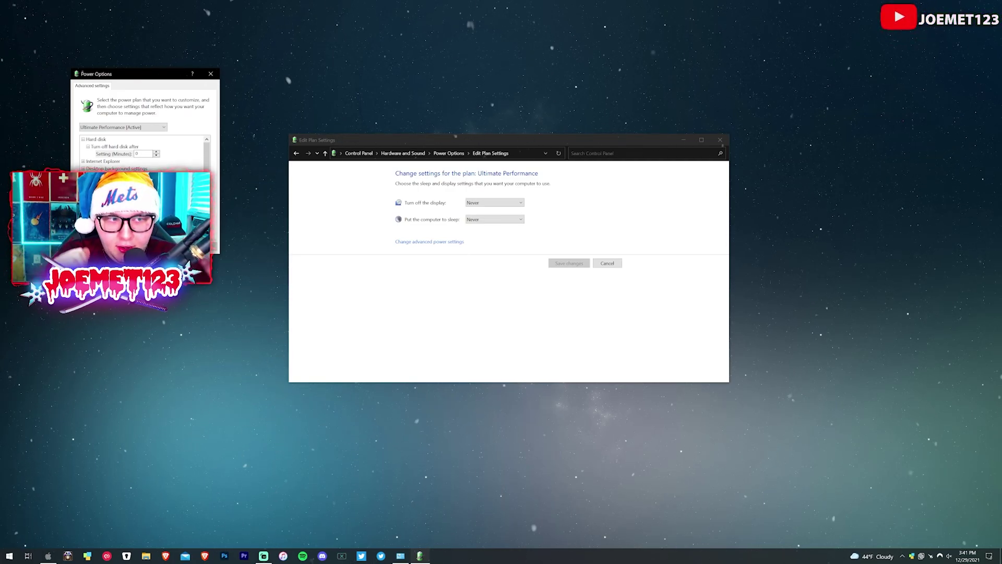
left_click_drag(137, 74, 213, 77)
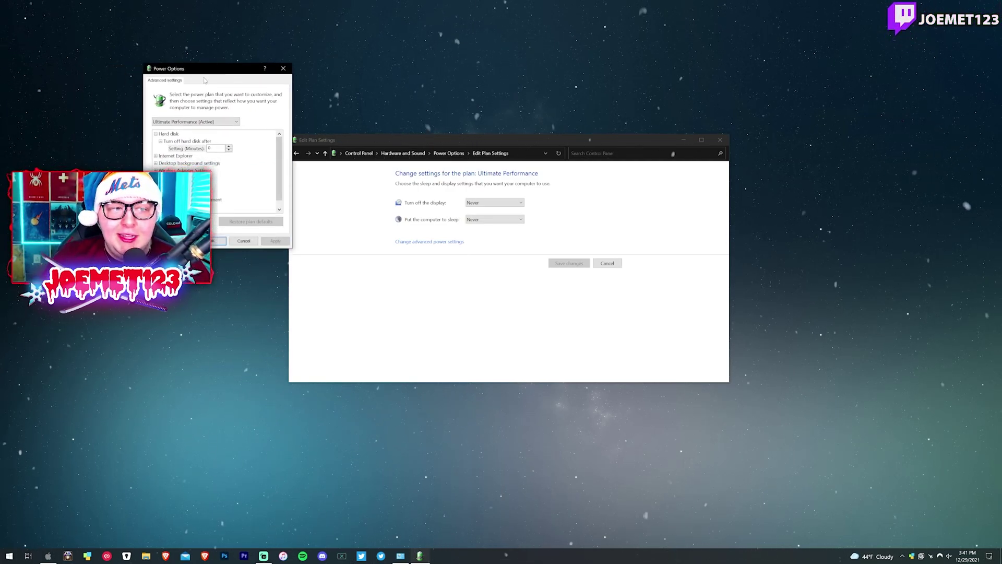
left_click(285, 68)
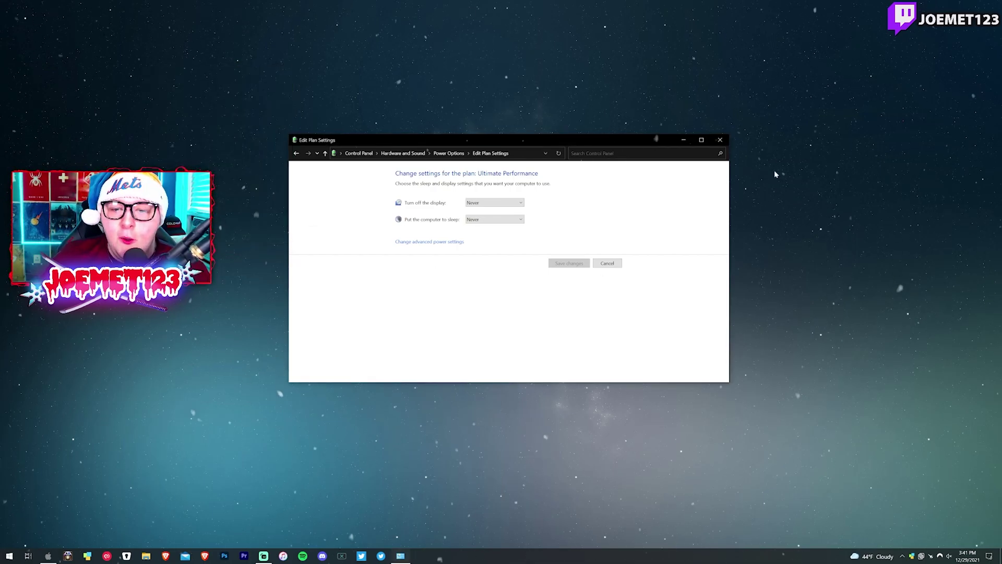
Close the power plan settings, switch to the Brave browser and search Google for "amd chipset settings".
left_click(728, 139)
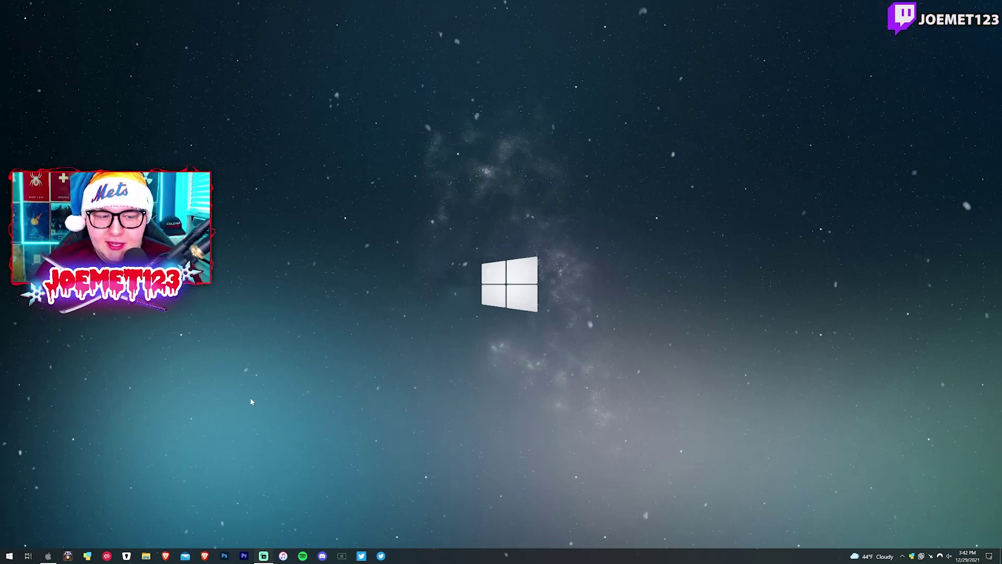
left_click(204, 549)
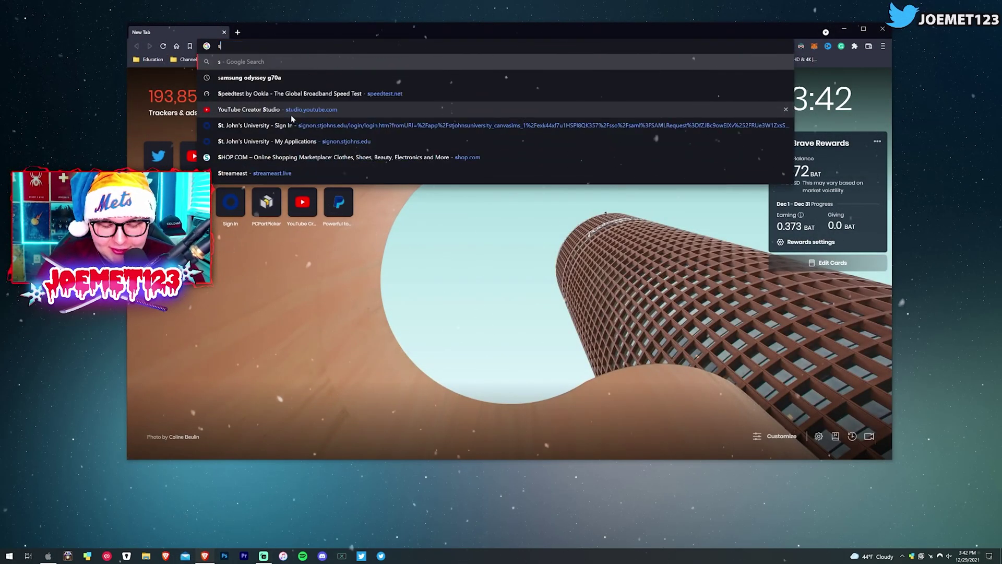
type("amd c")
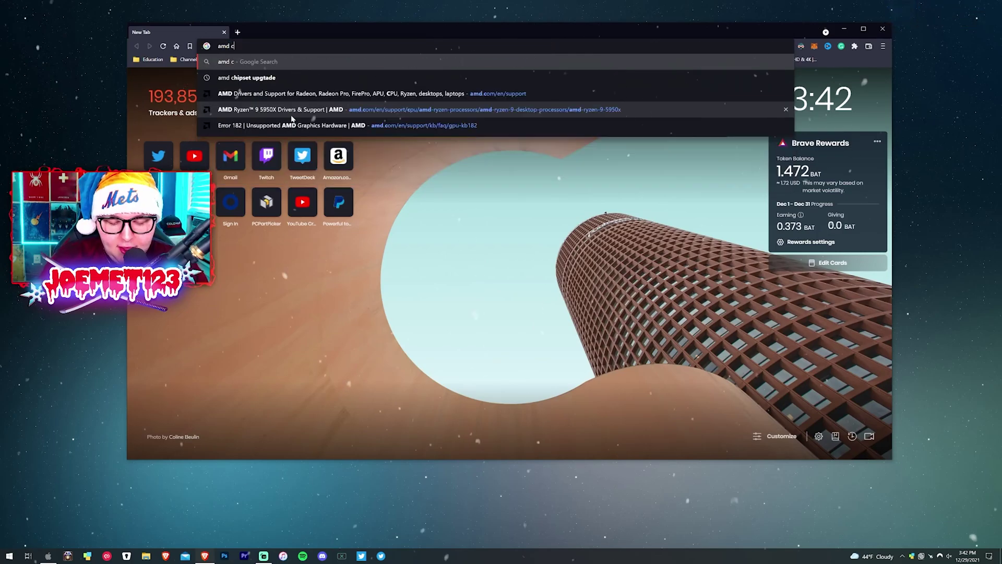
type("hipset setting")
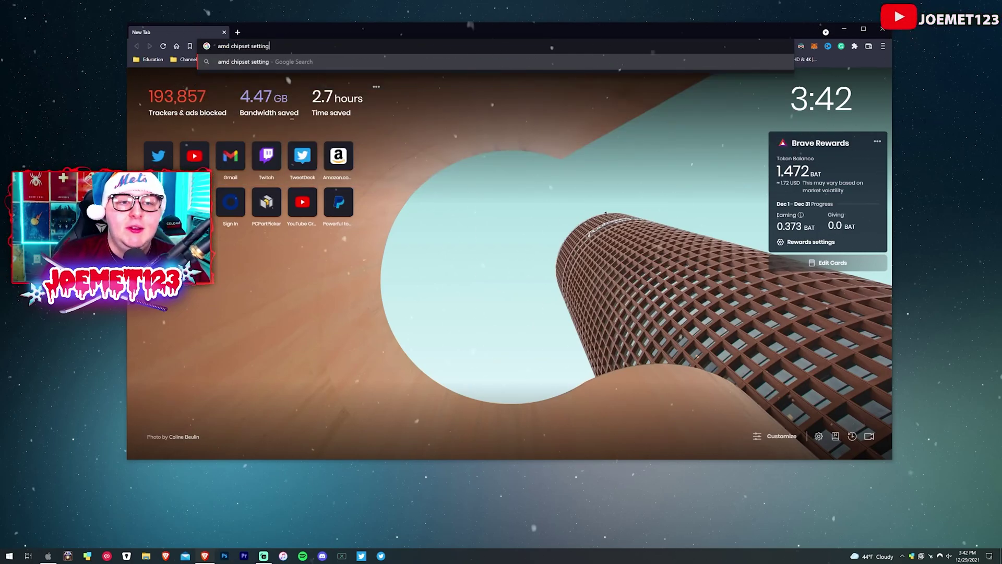
type("s")
key("Return")
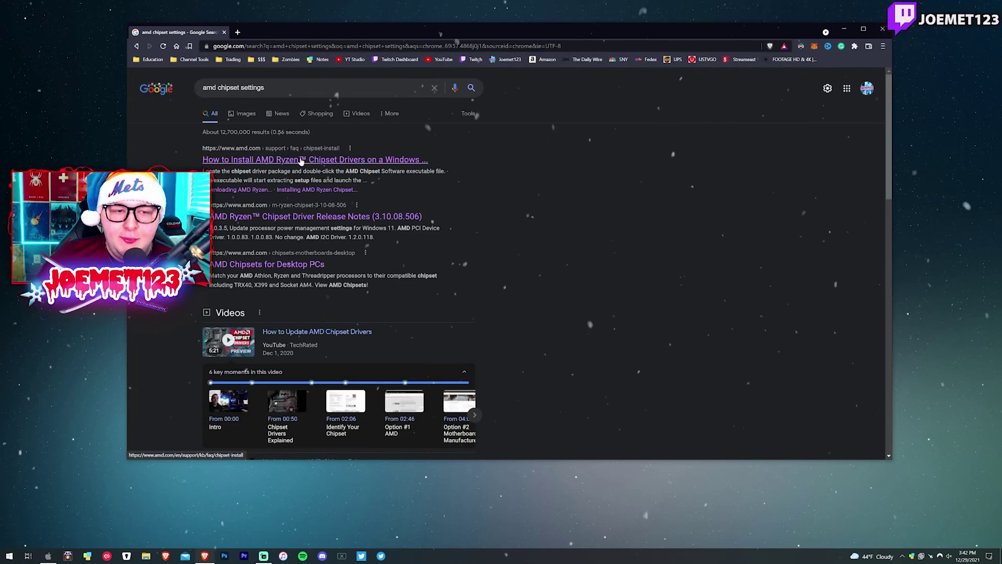
Open AMD's article on installing Ryzen chipset drivers on Windows, read through its download instructions, and close the browser.
left_click(300, 160)
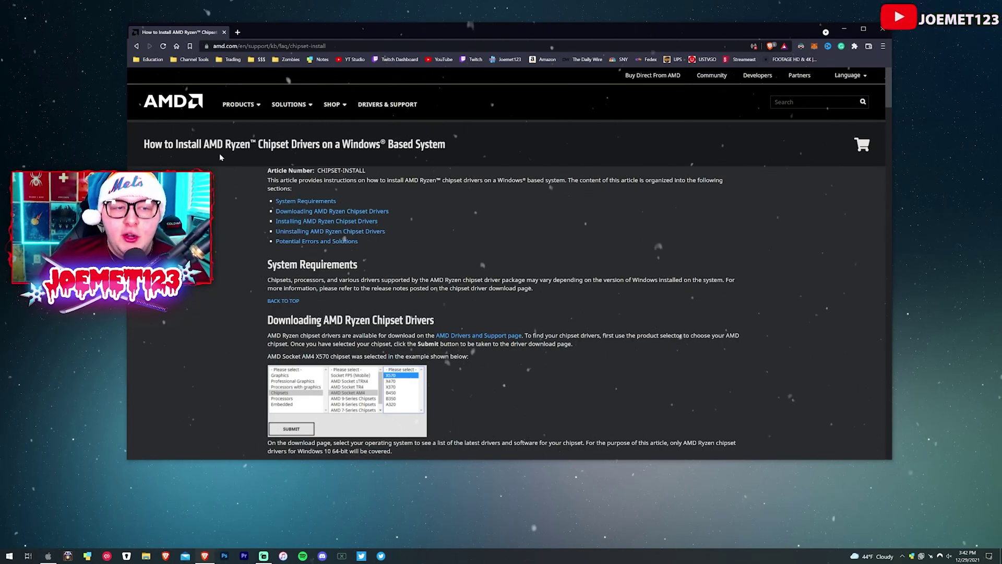
left_click_drag(200, 145, 406, 146)
left_click(230, 135)
left_click_drag(296, 145, 411, 146)
left_click(412, 146)
scroll(385, 309, "down", 1)
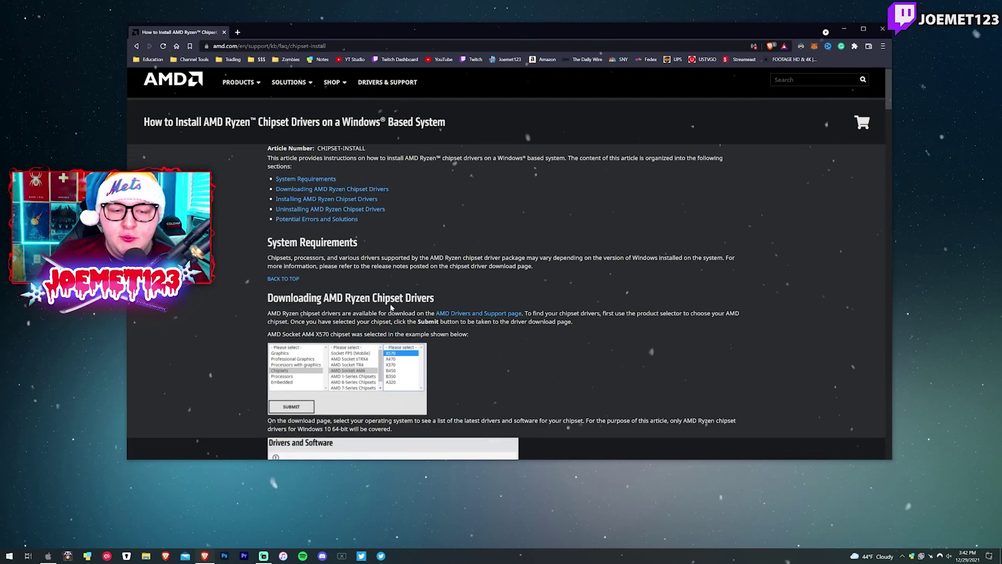
scroll(385, 309, "down", 10)
scroll(454, 301, "up", 9)
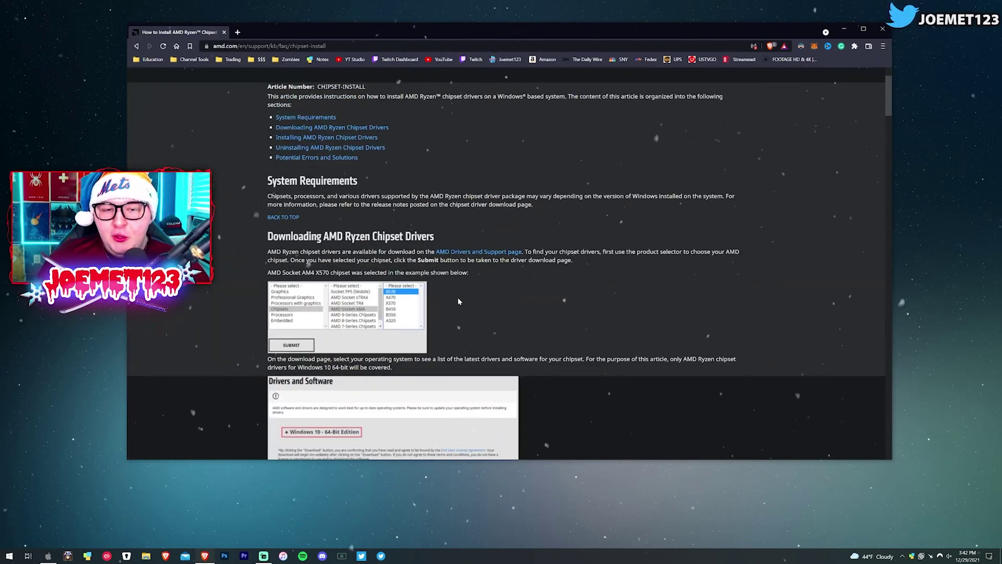
scroll(454, 302, "up", 2)
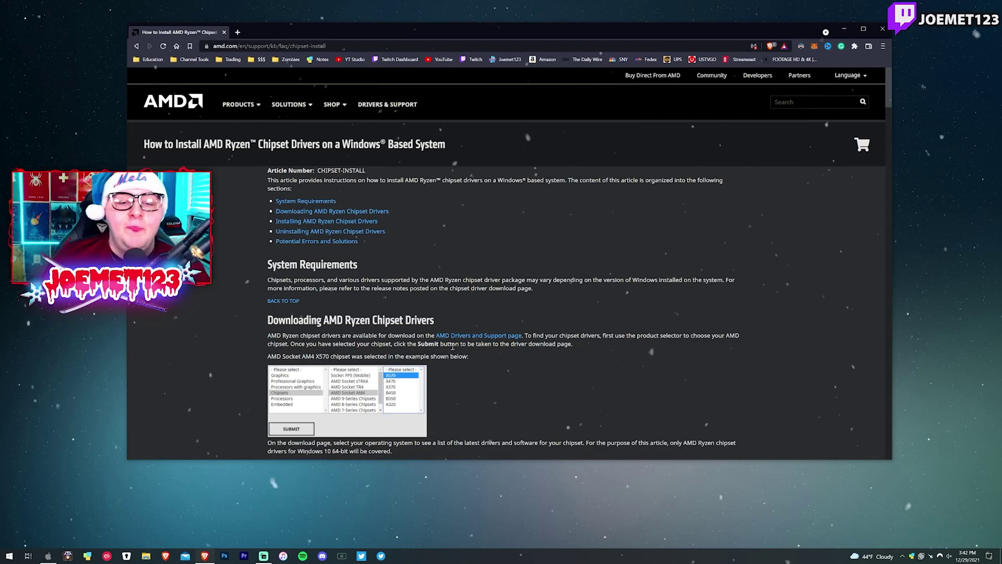
scroll(452, 345, "down", 5)
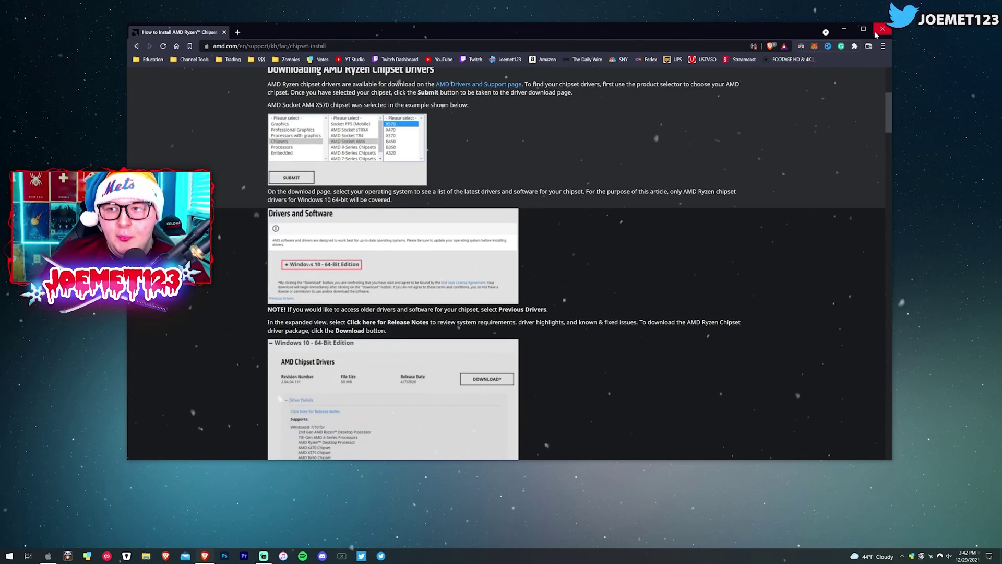
left_click(881, 29)
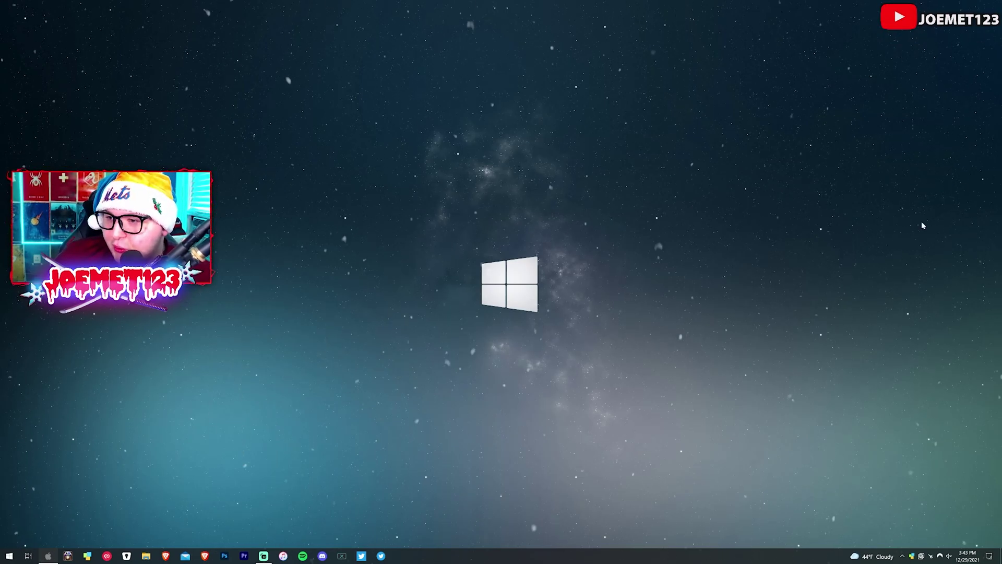
Open the Windows display settings from the desktop, select display 2 and identify the connected monitors.
right_click(538, 244)
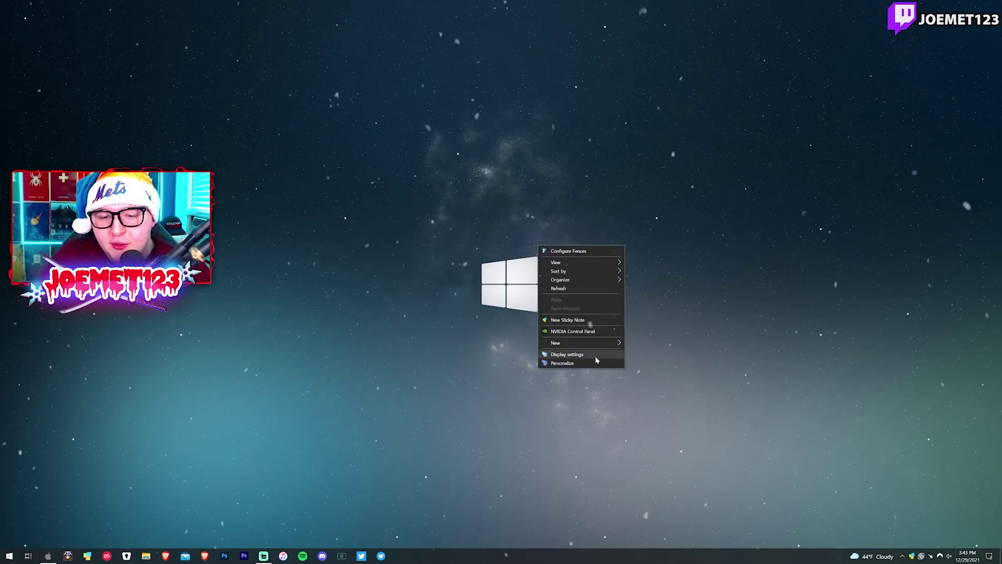
right_click(433, 122)
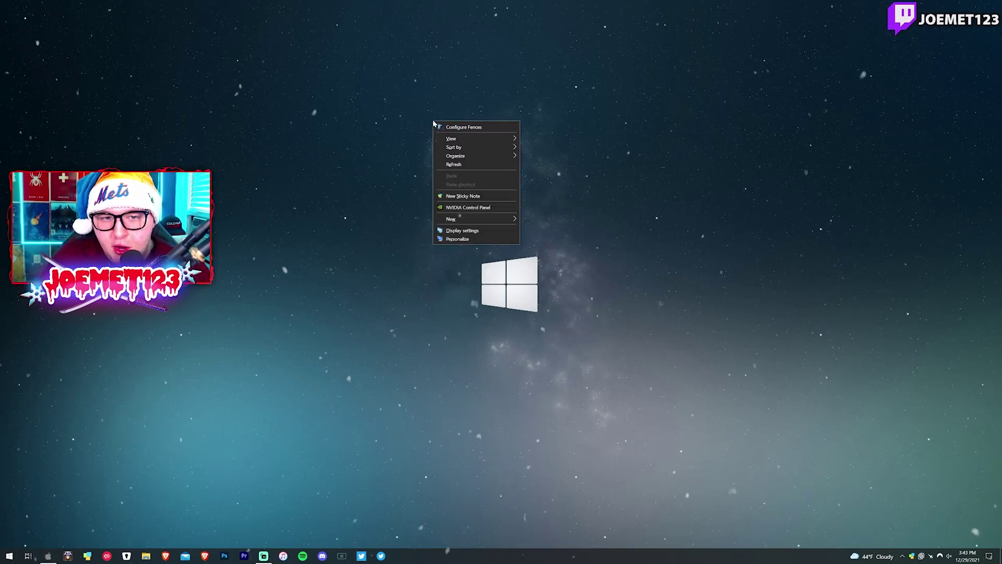
left_click(491, 230)
scroll(492, 244, "down", 4)
scroll(480, 260, "up", 4)
left_click(486, 214)
left_click(719, 365)
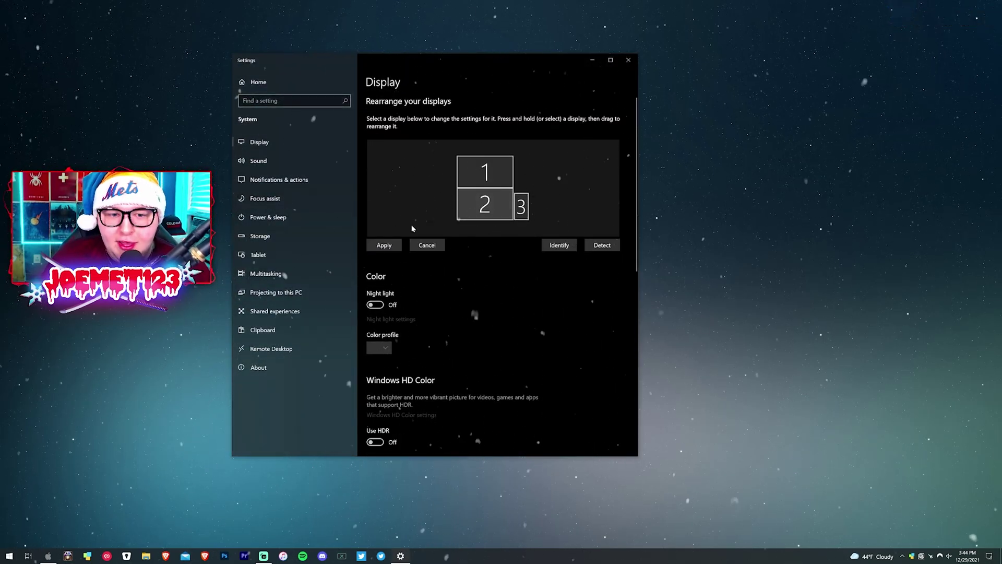
left_click(556, 245)
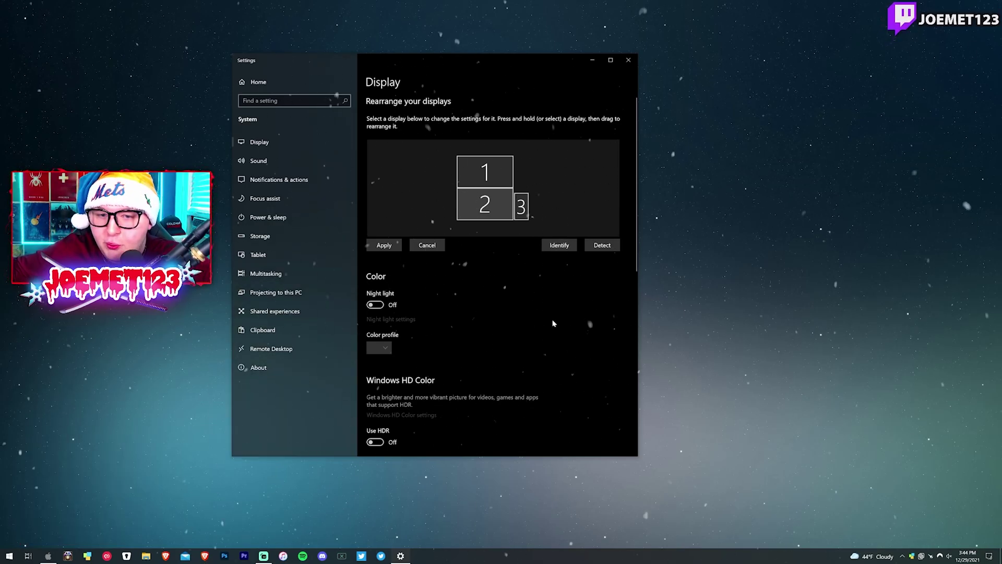
Open the advanced display settings for display 2 and check its available refresh rates without changing the selection.
scroll(553, 323, "down", 10)
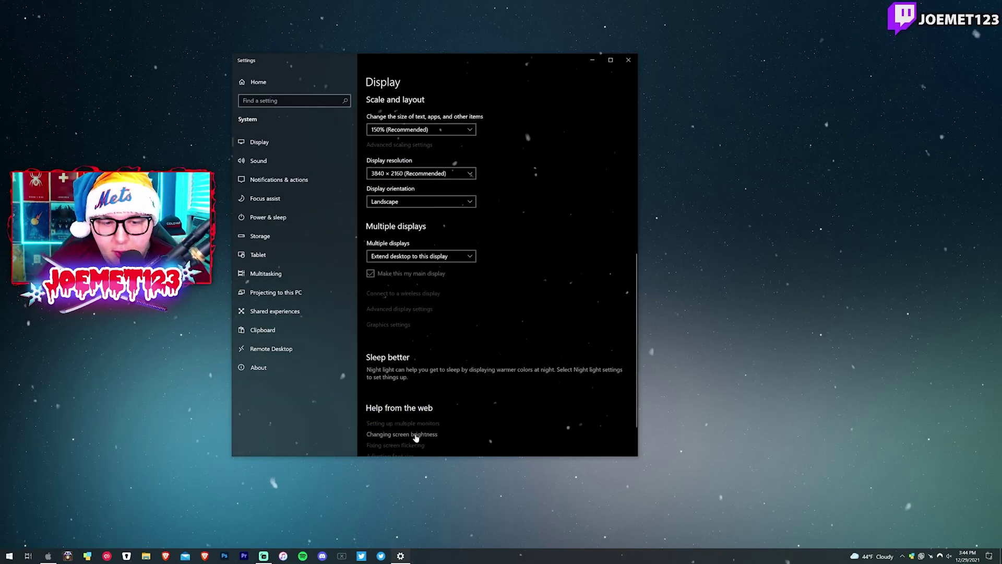
scroll(430, 343, "up", 5)
scroll(430, 343, "down", 3)
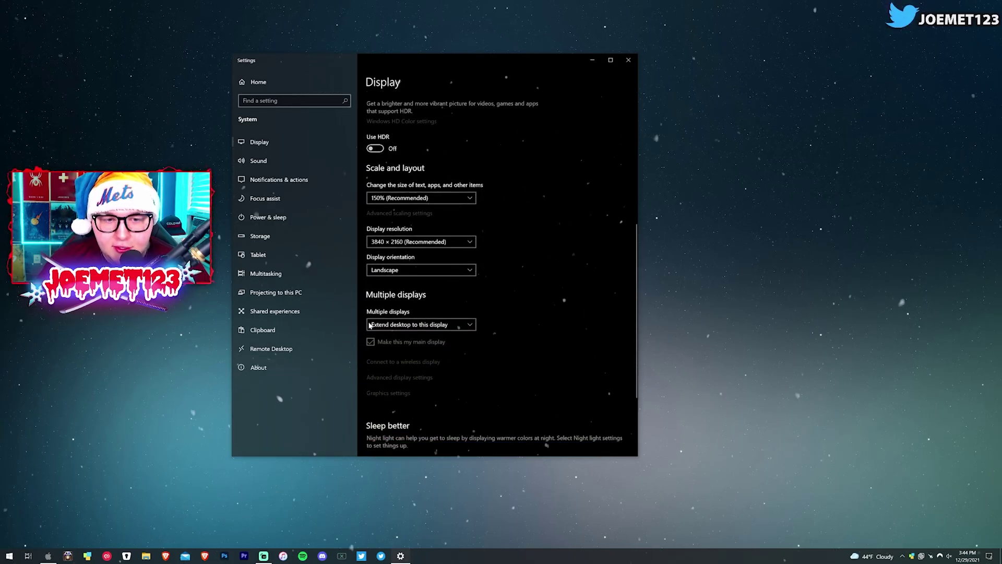
scroll(412, 396, "down", 3)
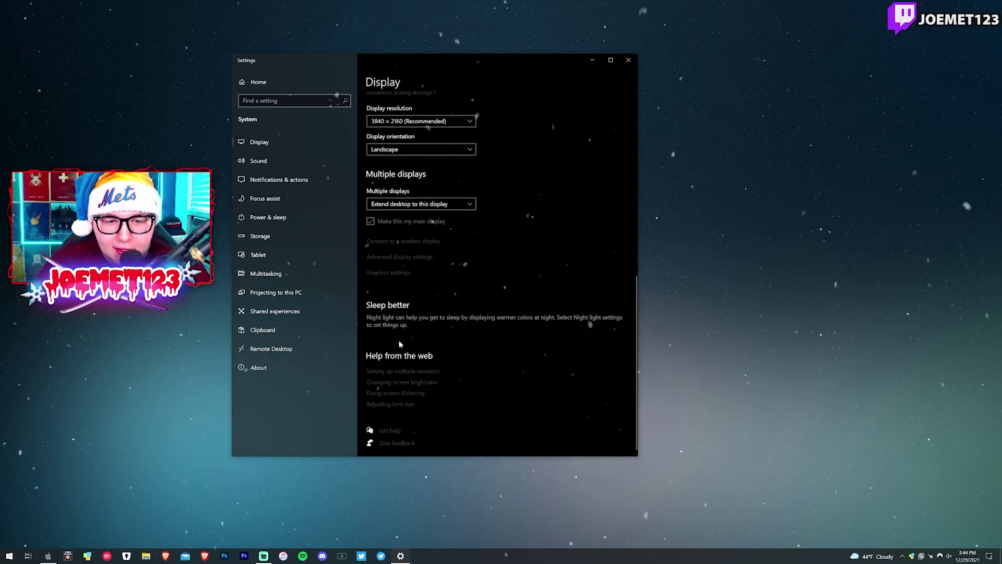
left_click(399, 256)
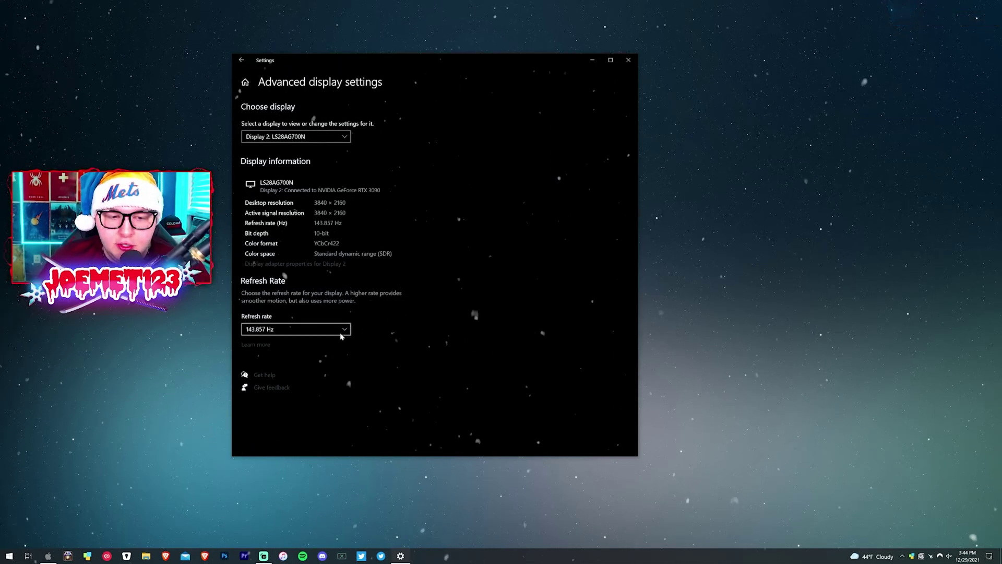
left_click(306, 330)
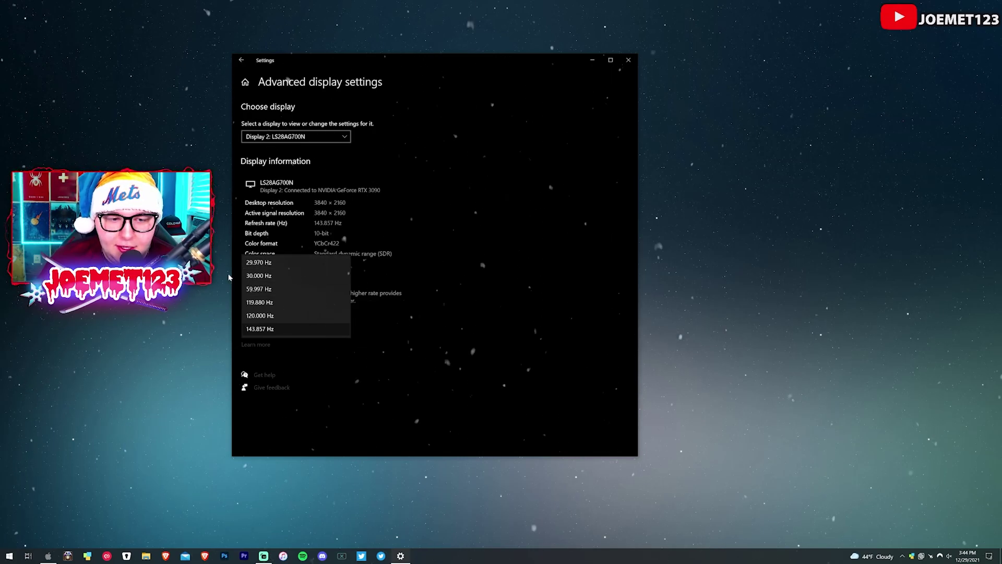
left_click(495, 311)
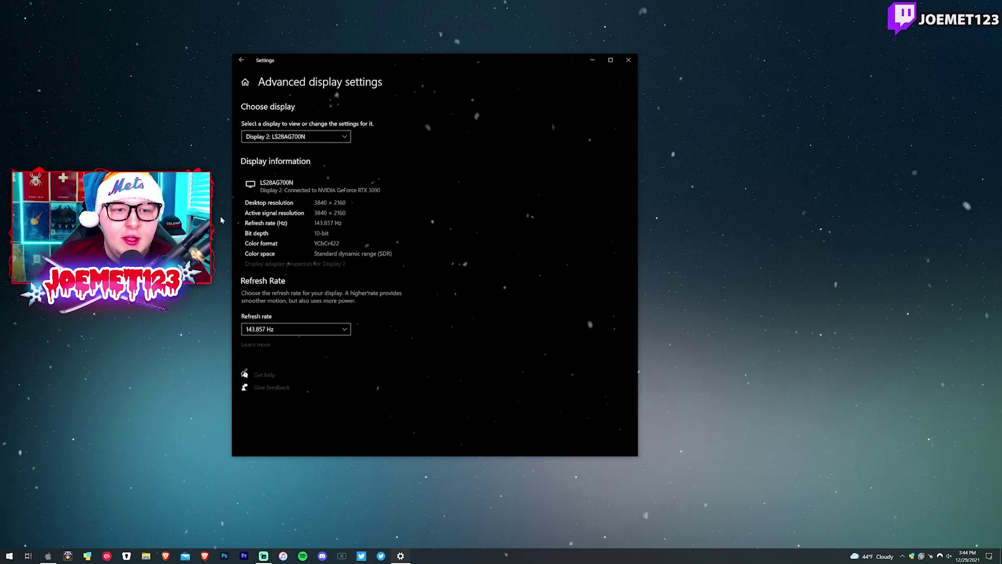
Check the refresh rate settings of Display 1 (ASUS MG28U) and Display 3 (S23C570), and close the Settings window.
left_click(335, 136)
left_click(327, 120)
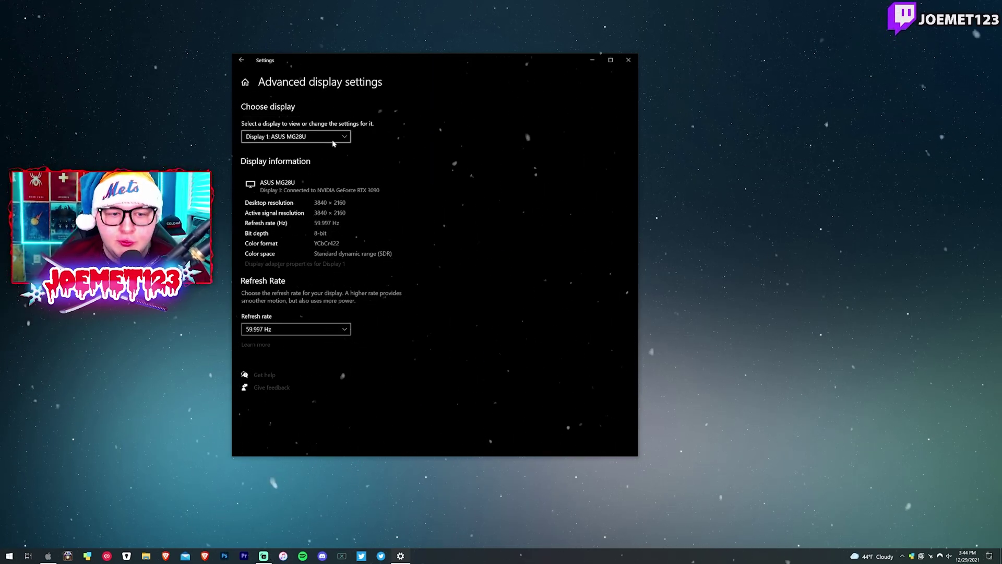
left_click(295, 329)
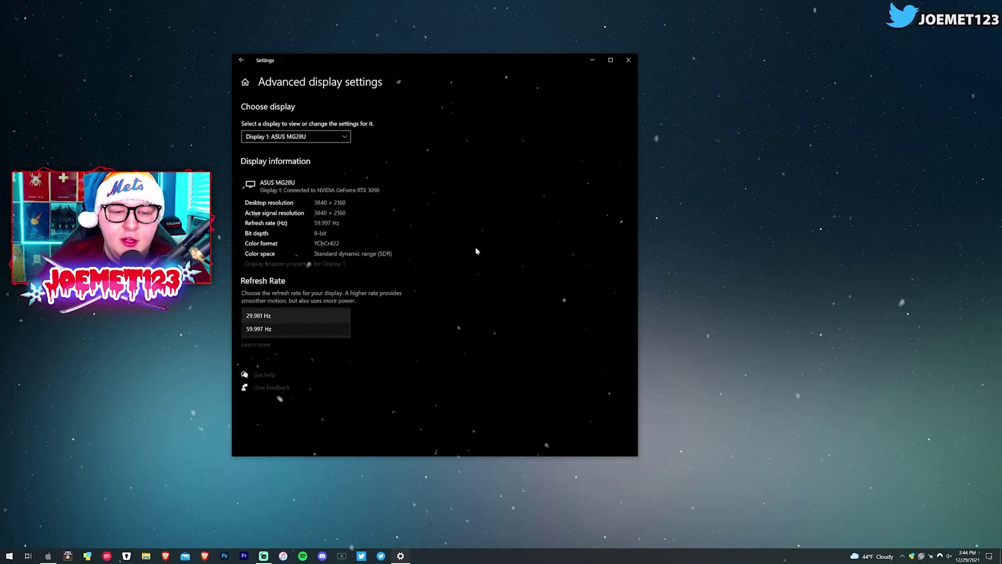
left_click(324, 133)
left_click(324, 136)
left_click(320, 164)
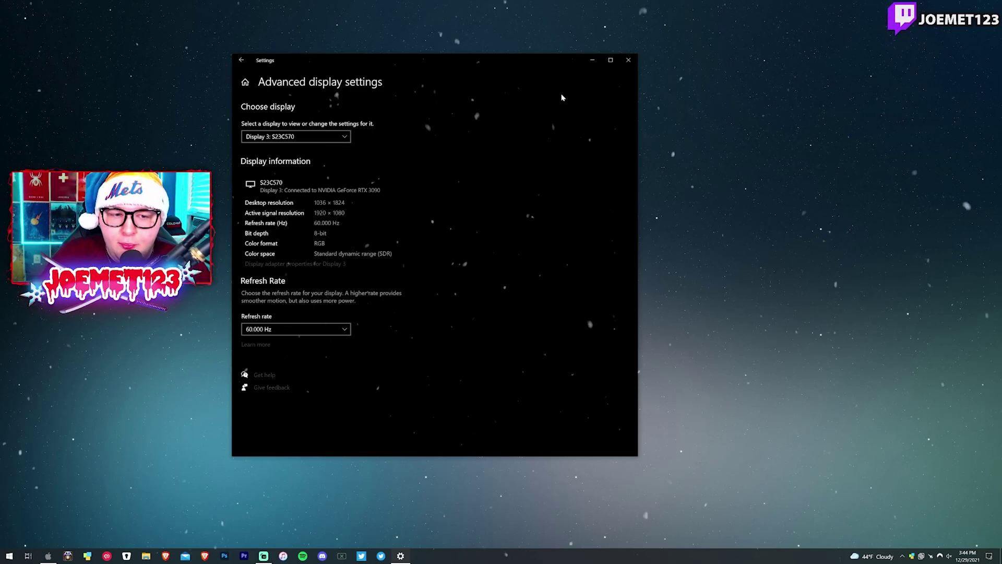
left_click(628, 60)
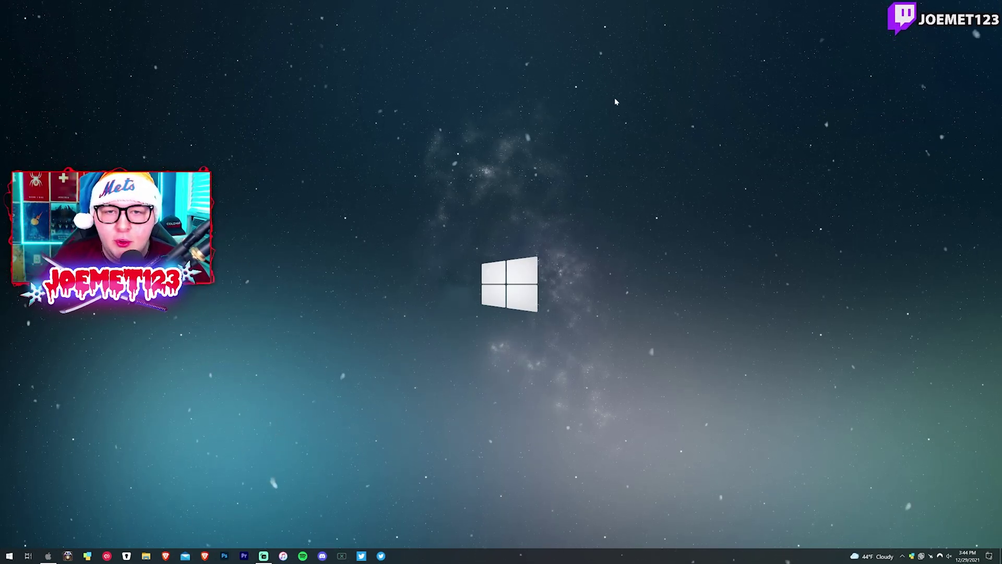
Open the NVIDIA Control Panel from the desktop and reposition its window.
right_click(604, 96)
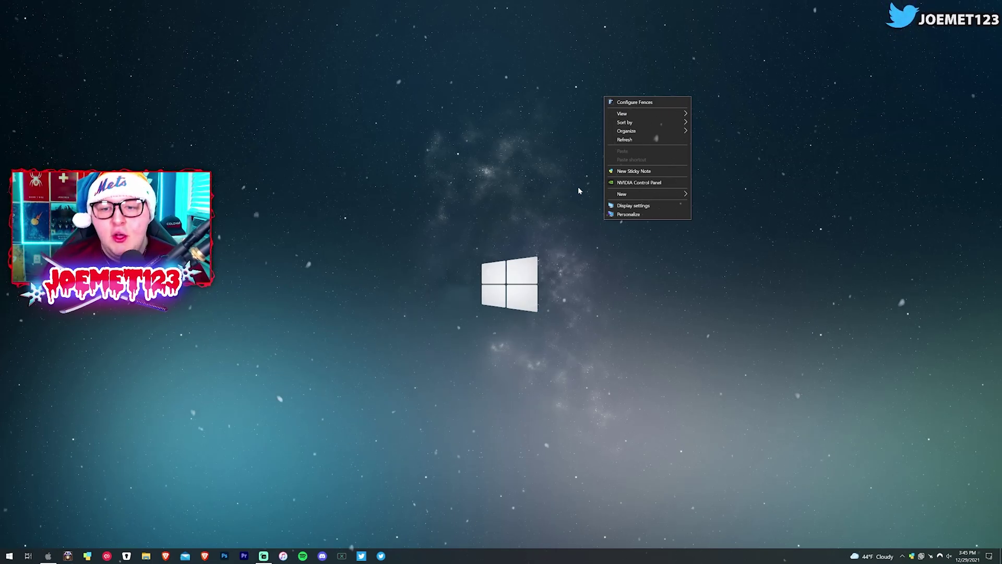
left_click(630, 183)
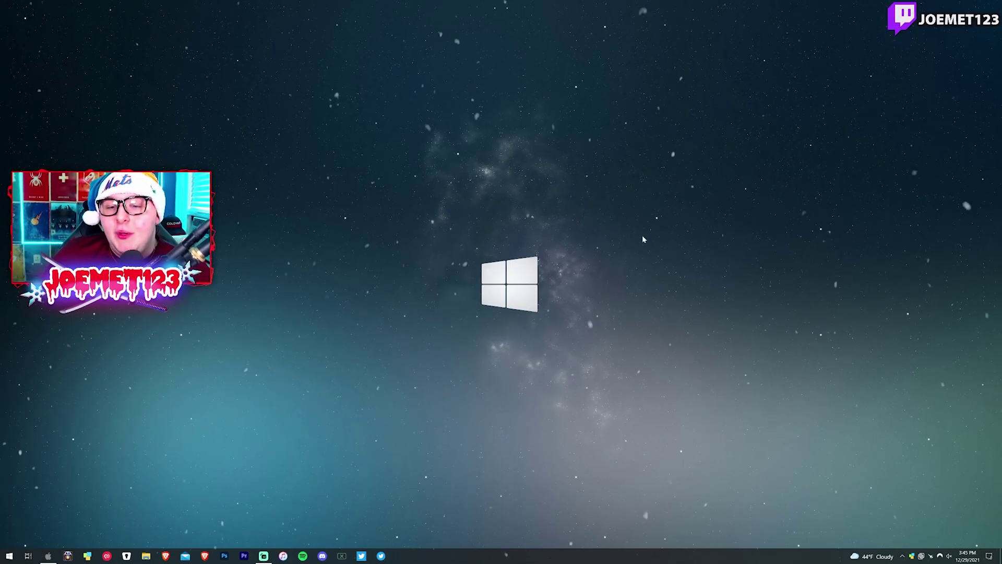
left_click_drag(462, 79, 614, 83)
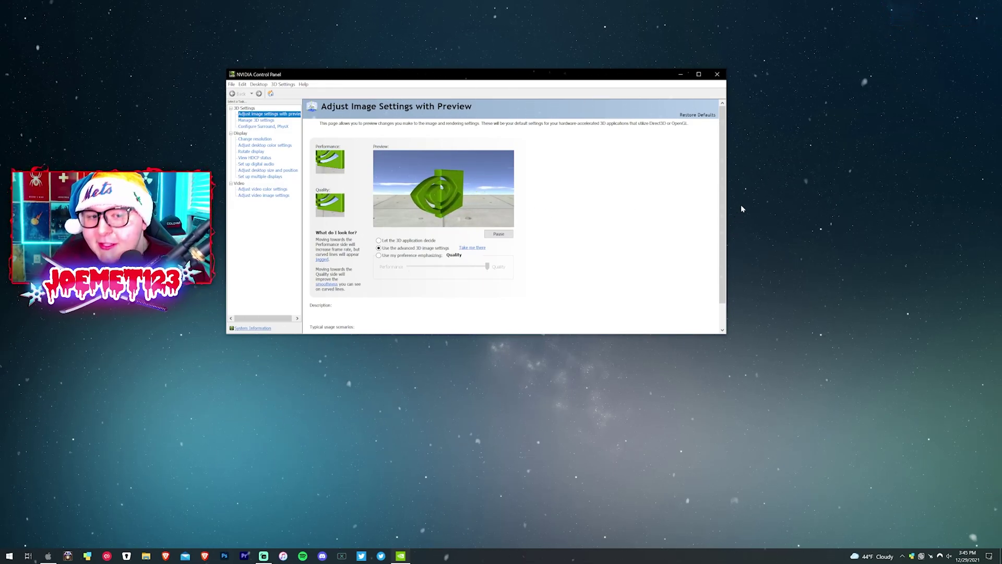
right_click(751, 120)
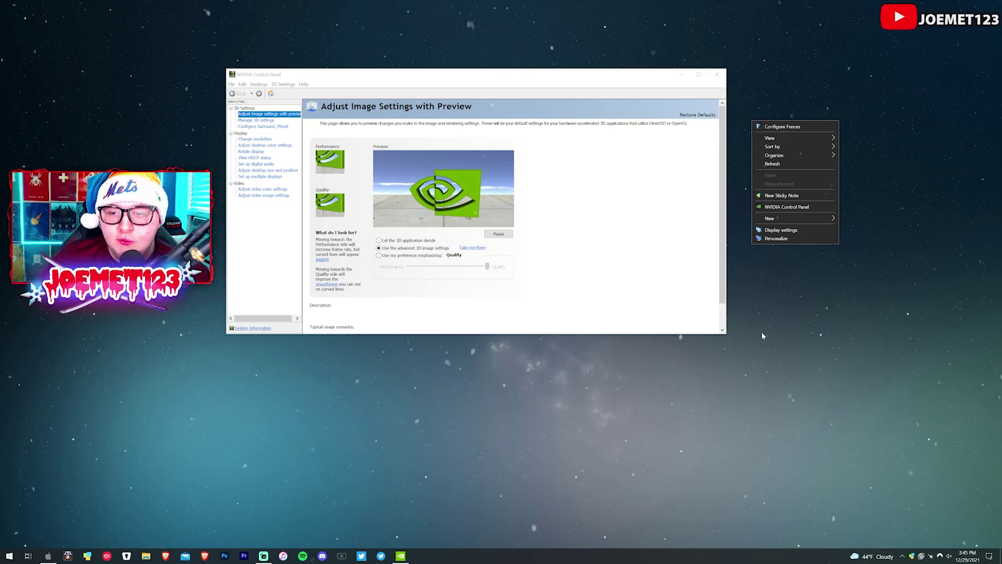
right_click(841, 193)
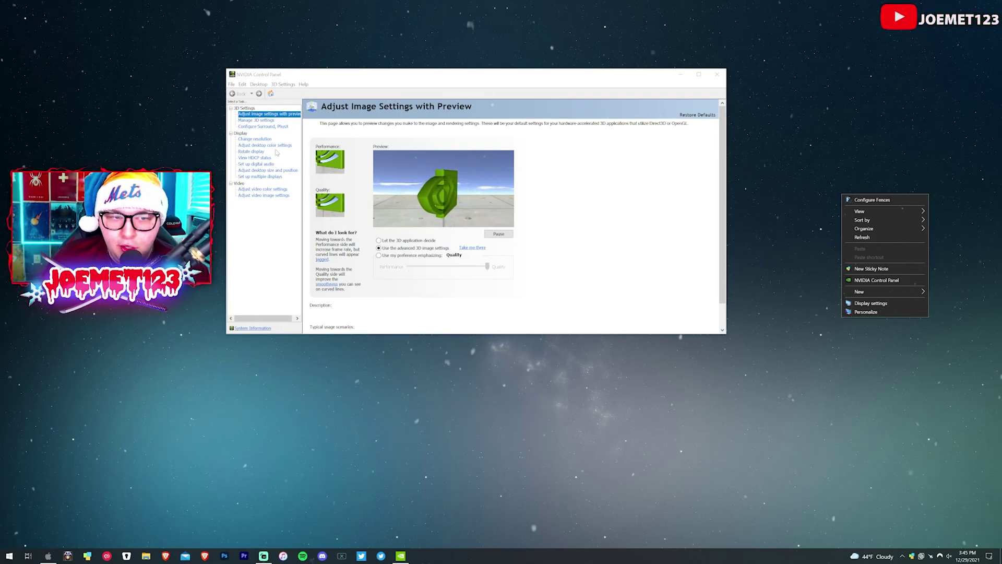
Collapse the 3D Settings group and check the Change Resolution page's resolution and refresh rate for the LS28AG700N and ASUS MG28U displays.
left_click(240, 139)
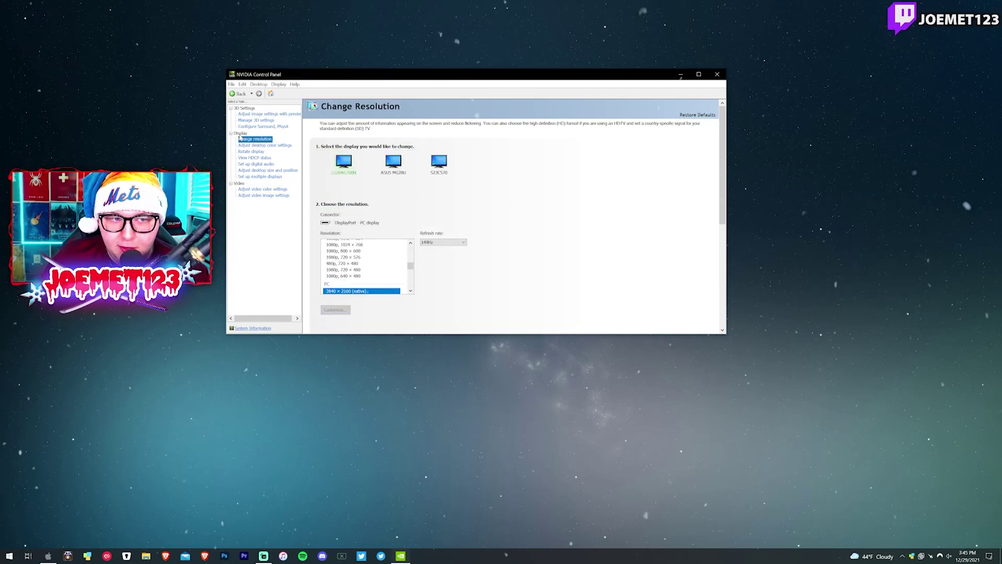
left_click(231, 109)
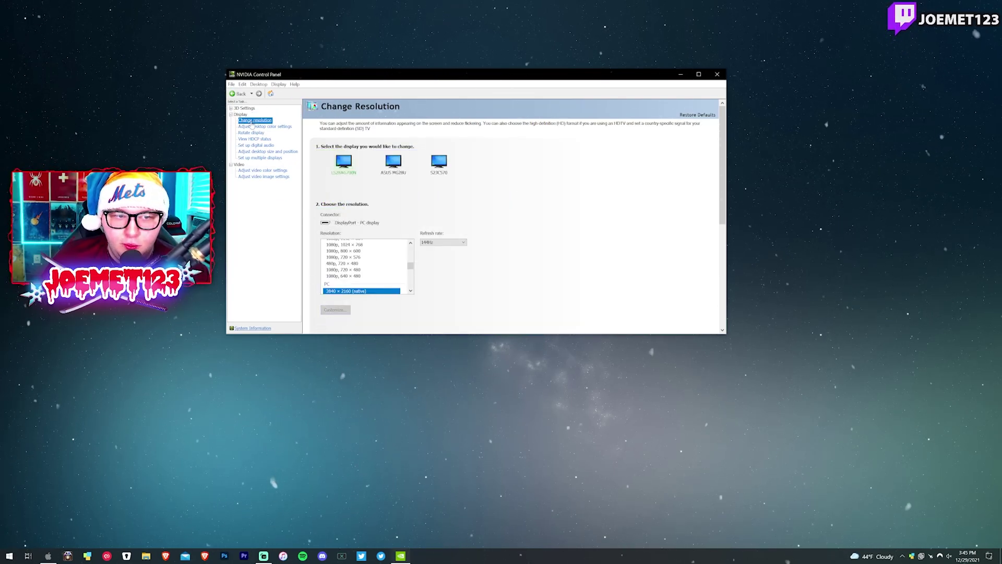
scroll(451, 182, "down", 1)
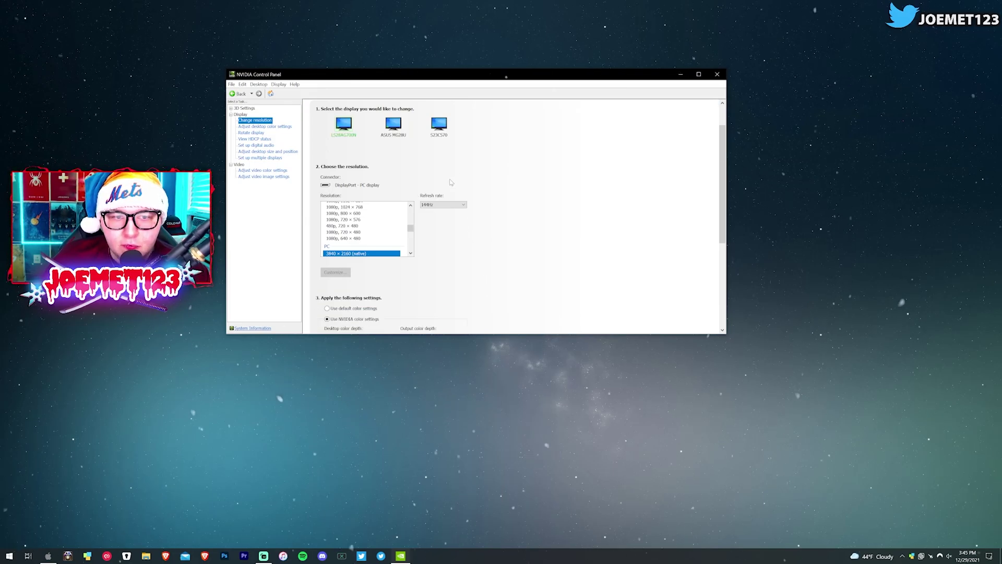
scroll(381, 237, "down", 1)
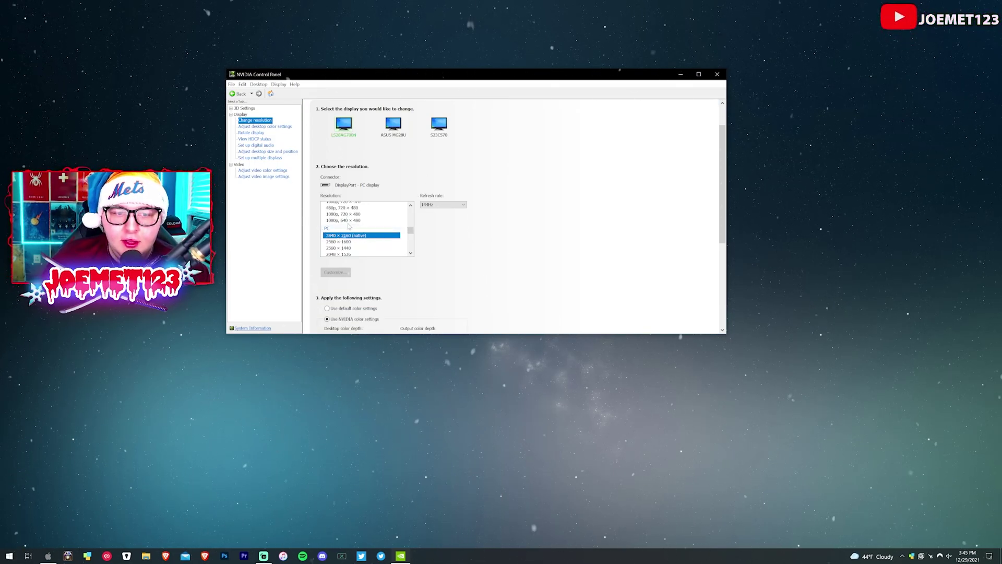
scroll(381, 236, "up", 1)
left_click(393, 127)
left_click(354, 130)
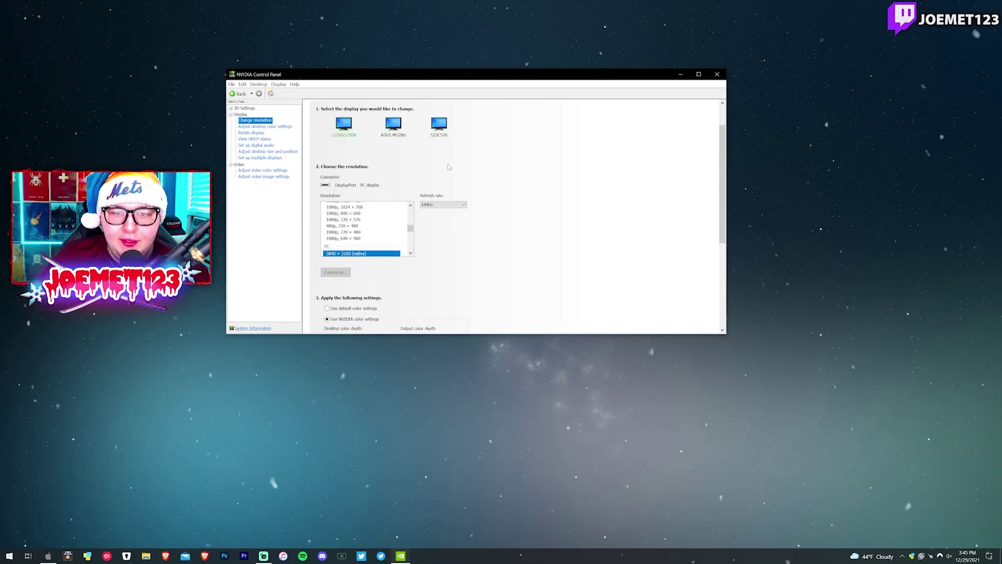
Check the NVIDIA color settings for the LS28AG700N on the Change Resolution page and close the NVIDIA Control Panel.
scroll(672, 300, "down", 1)
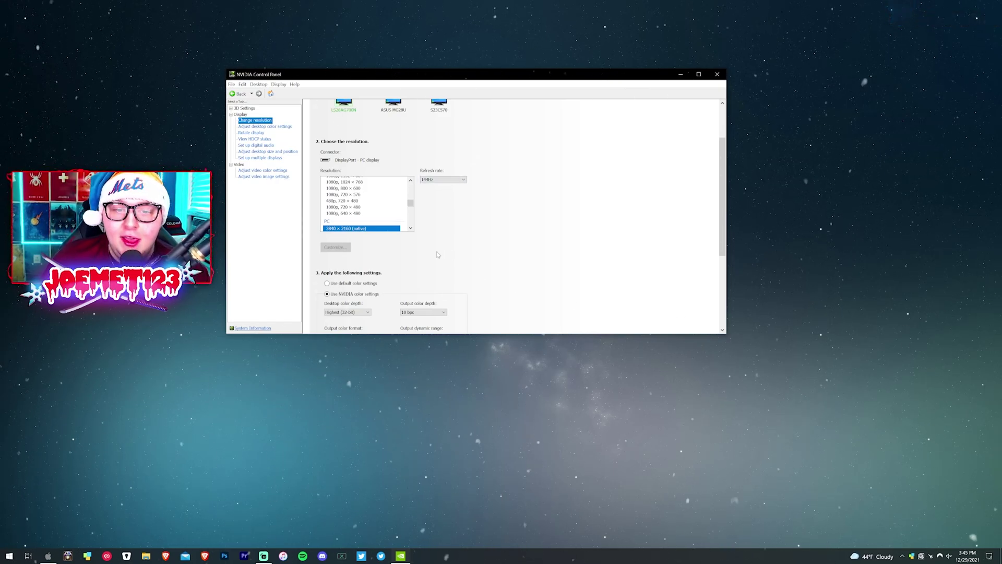
scroll(479, 273, "down", 3)
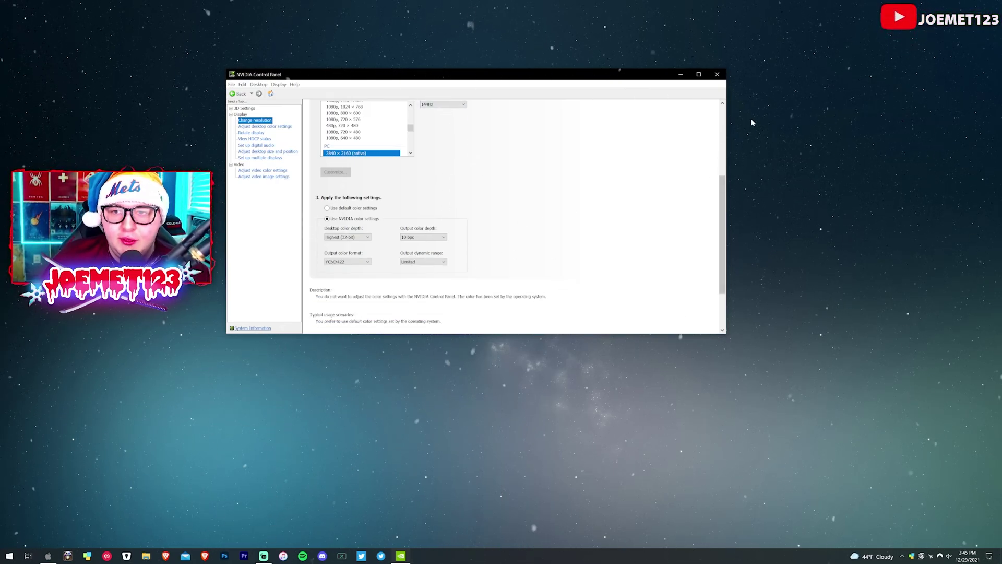
left_click(717, 74)
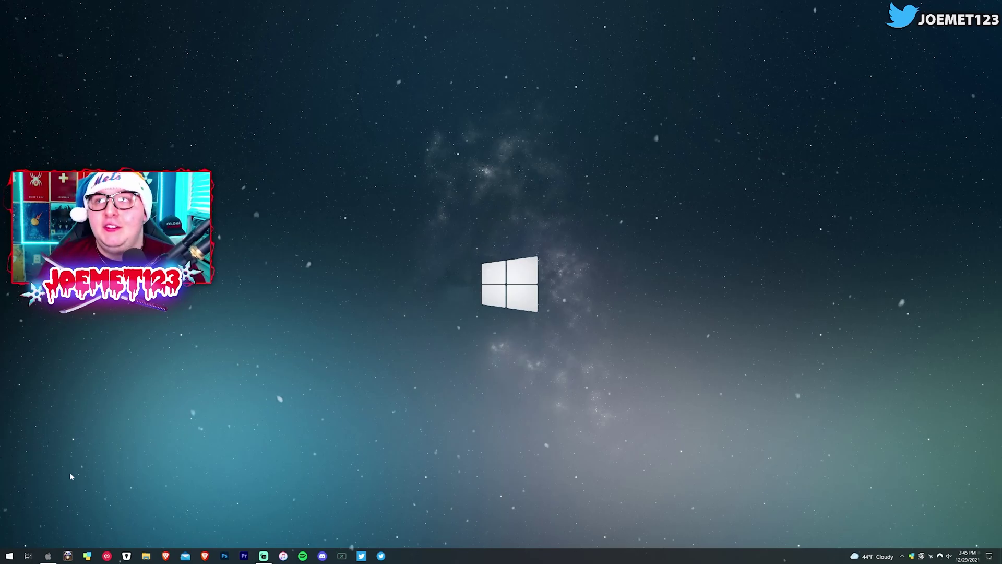
Open MSI Center, shrink its window to about half its width and move it toward the middle of the desktop.
left_click(7, 555)
type("msi cen")
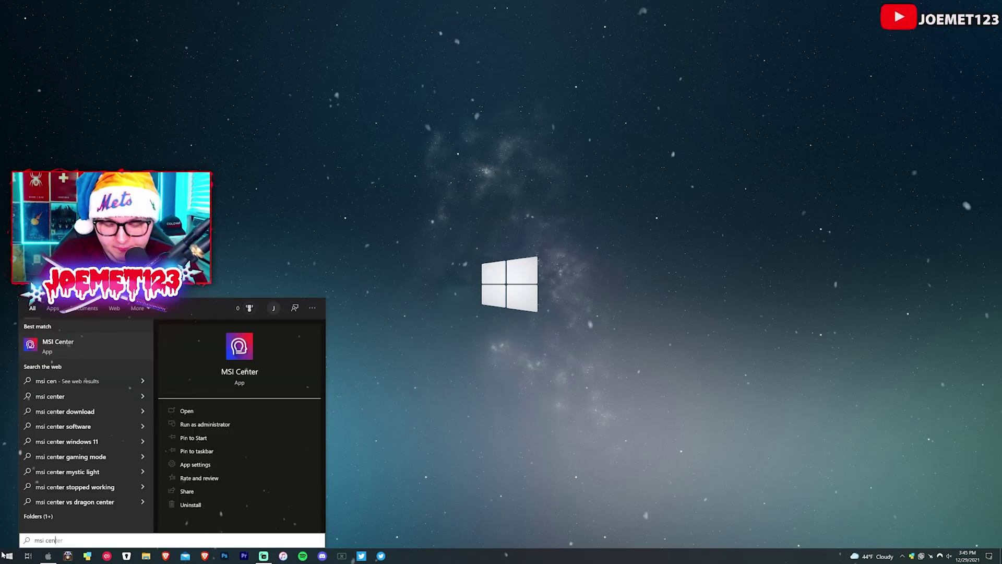
key("Return")
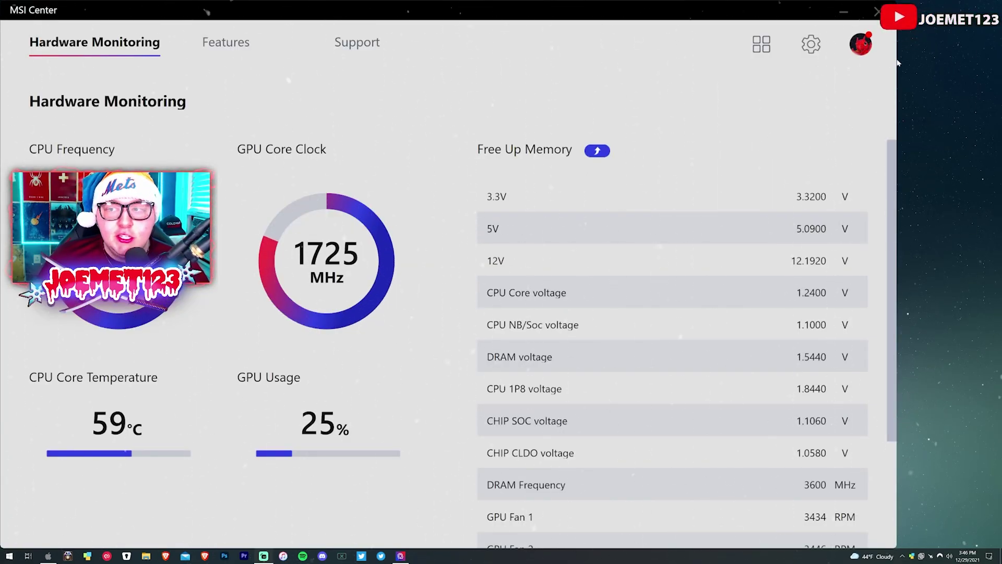
left_click_drag(896, 66, 453, 86)
left_click_drag(249, 7, 511, 84)
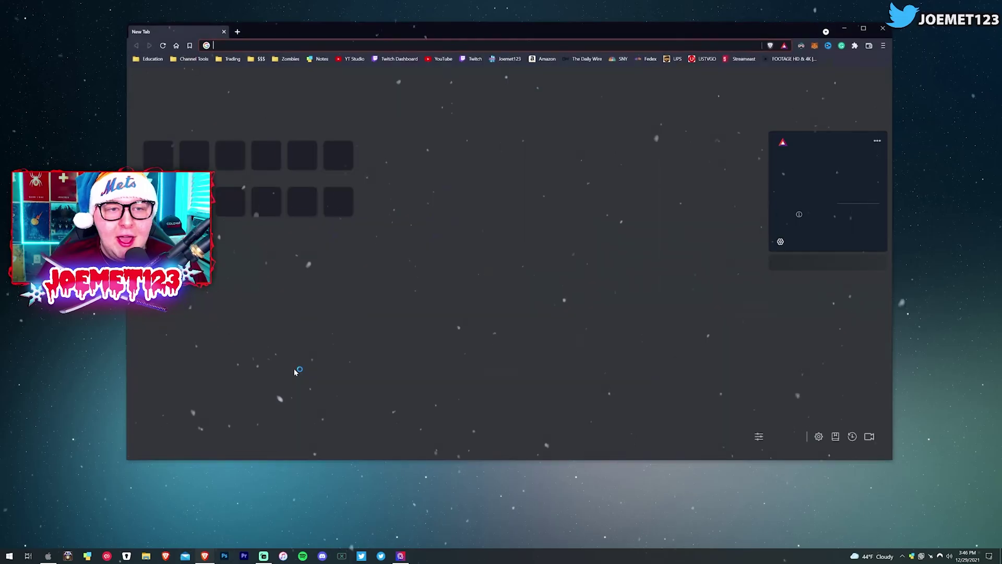
Switch to the Brave browser, search the web for "msi x570 godlike" and open the MEG X570 GODLIKE support page on MSI's site.
type("msi x570")
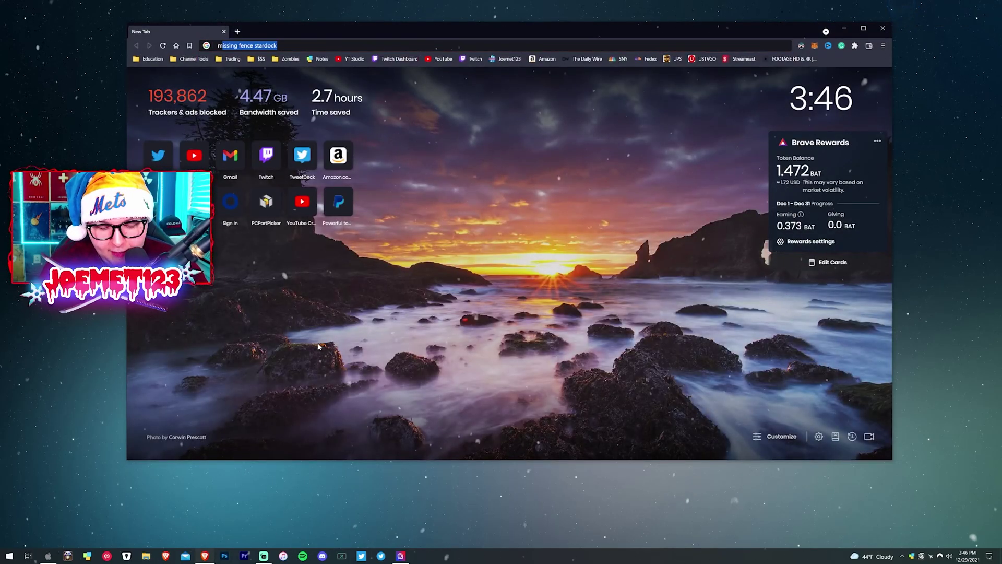
type(" godlike")
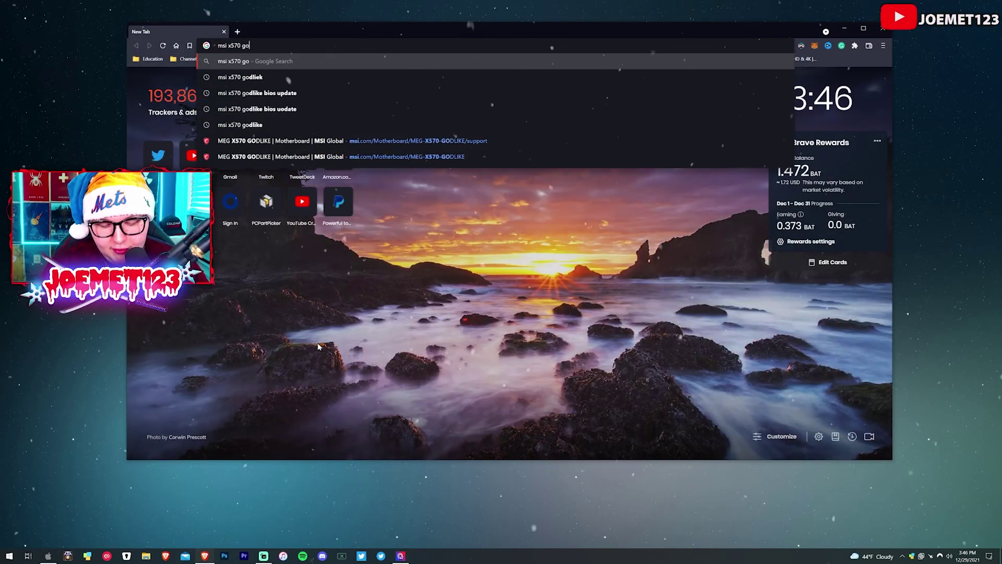
key("Return")
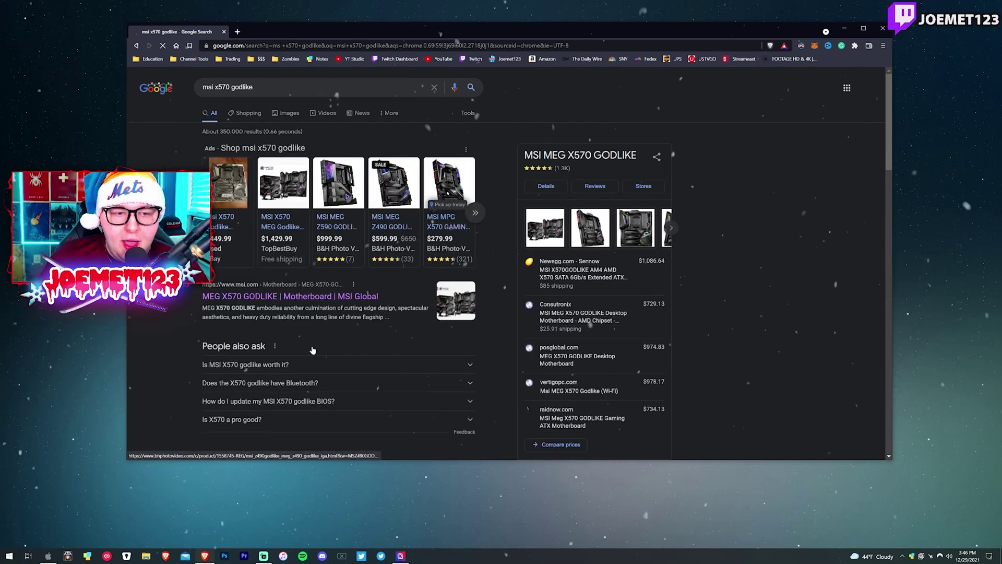
left_click(317, 295)
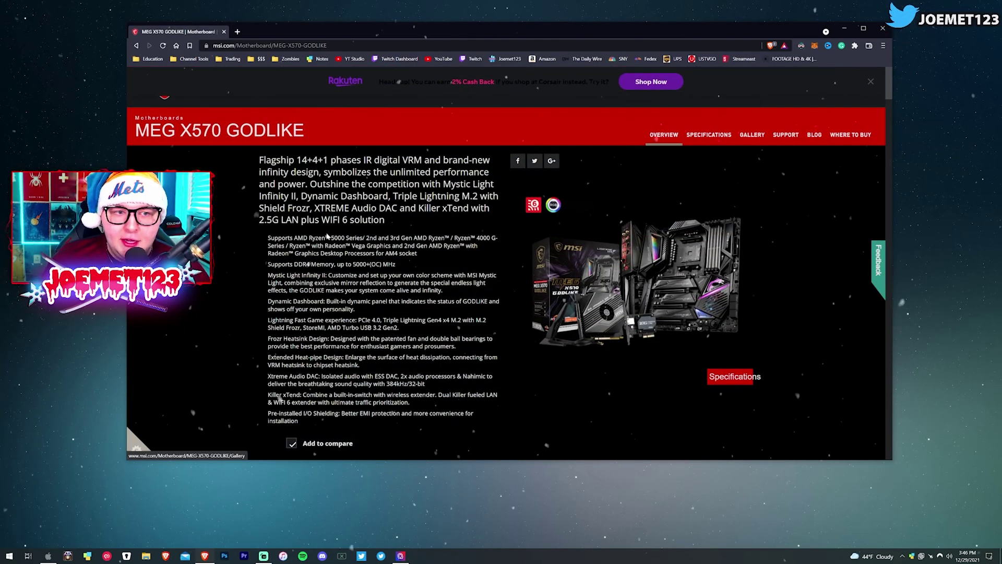
left_click(787, 135)
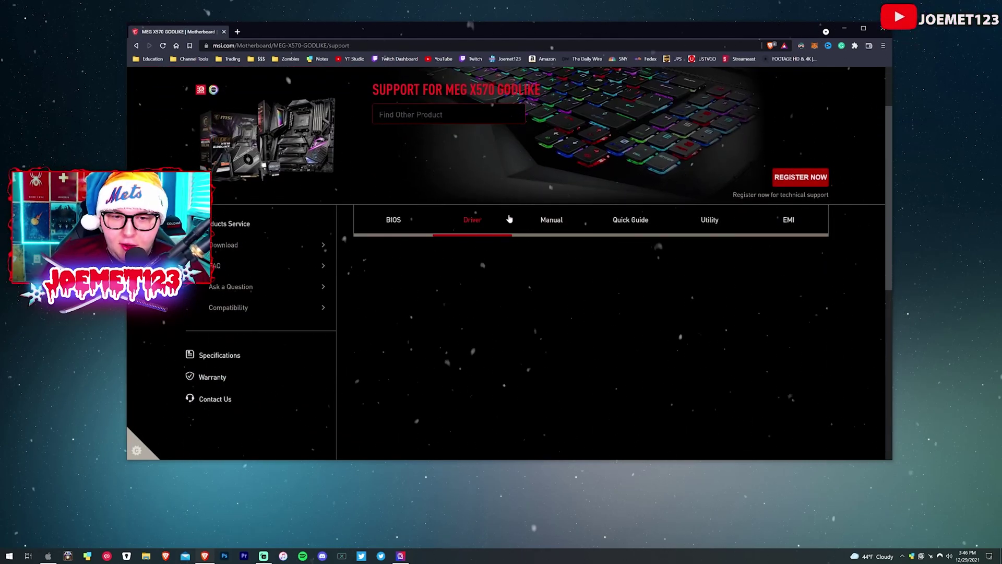
Show the motherboard's Utility downloads for the Win10 64 operating system.
left_click(709, 220)
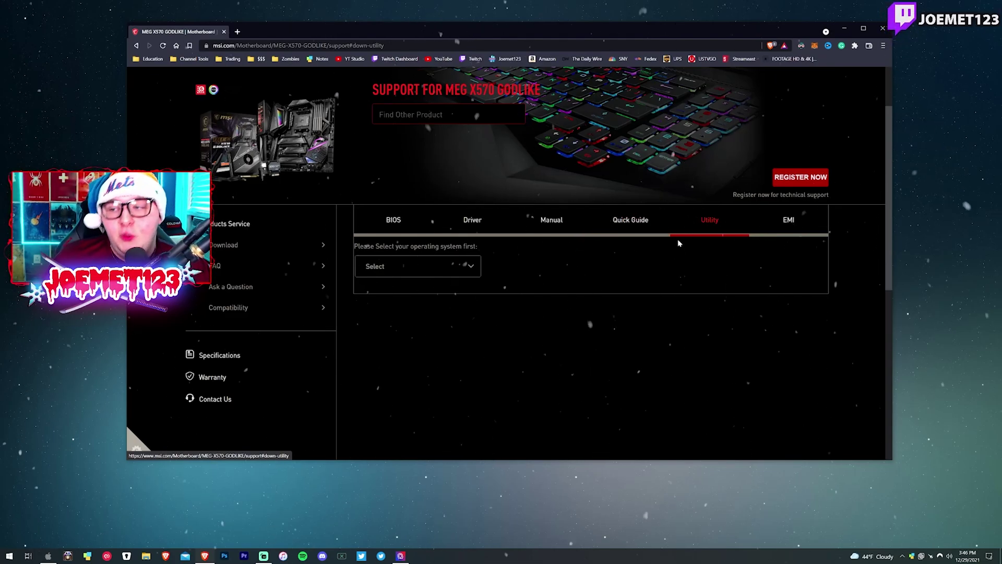
left_click(433, 266)
left_click(459, 338)
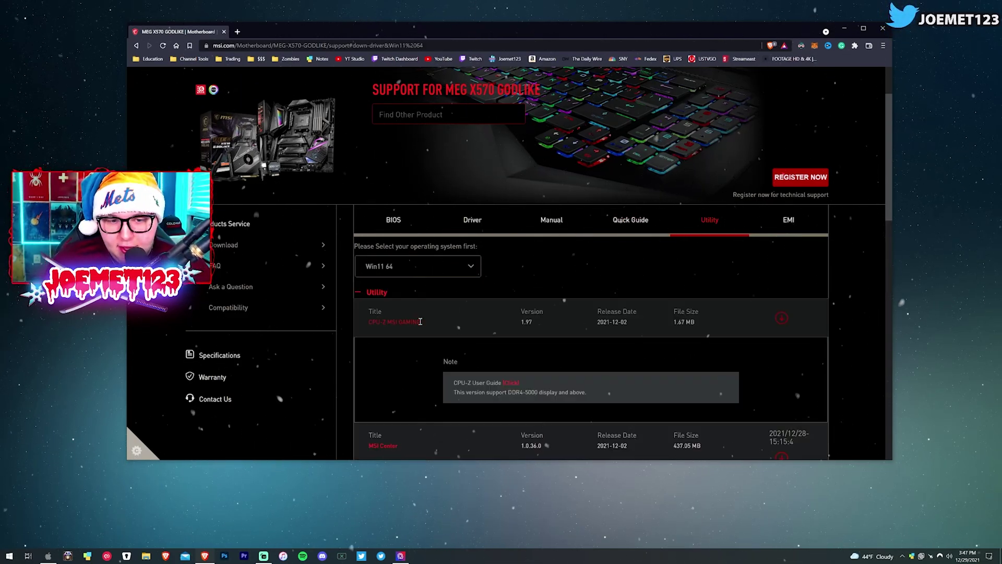
left_click(448, 266)
left_click(459, 338)
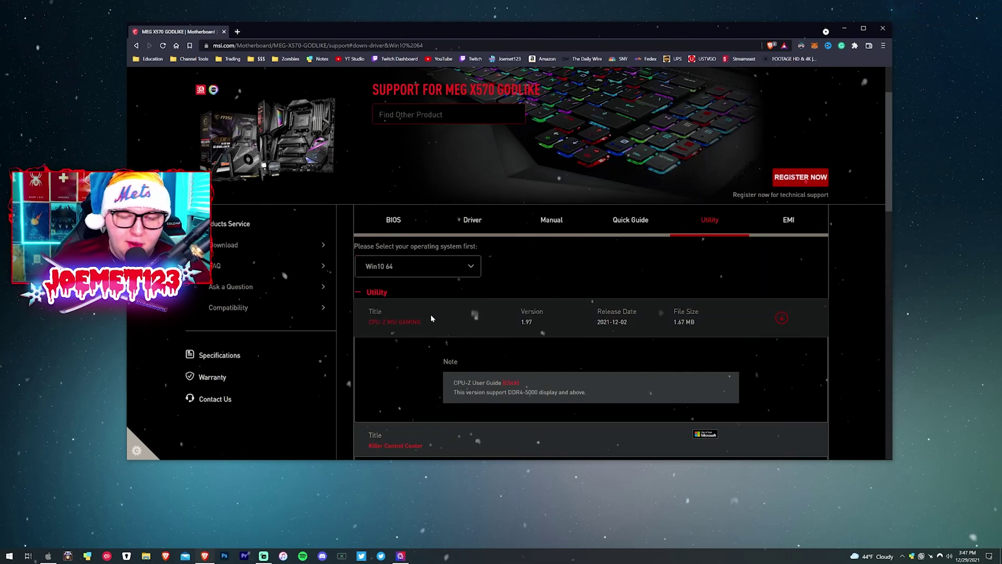
Extend the browser window upward and look through the Win10 64 utility list, including MSI Center, Nahimic 3 and Realtek Audio Control.
scroll(608, 297, "down", 4)
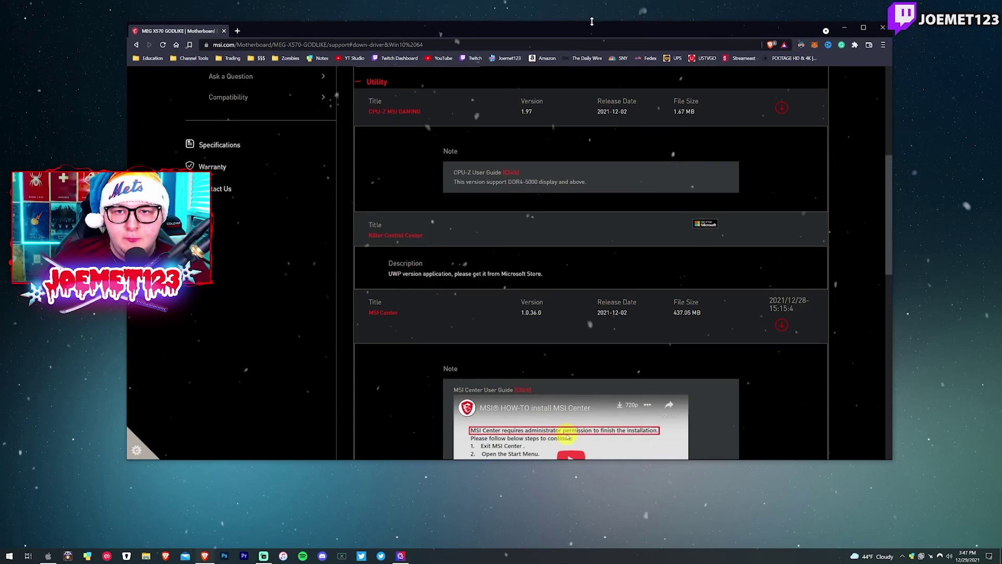
left_click_drag(591, 23, 590, 1)
scroll(573, 277, "up", 1)
scroll(575, 279, "up", 2)
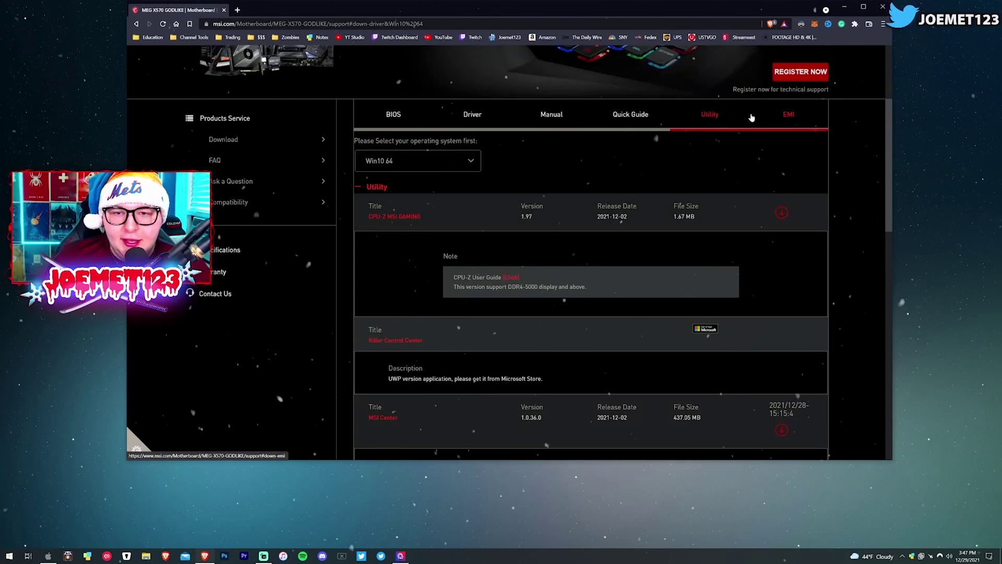
scroll(249, 251, "down", 2)
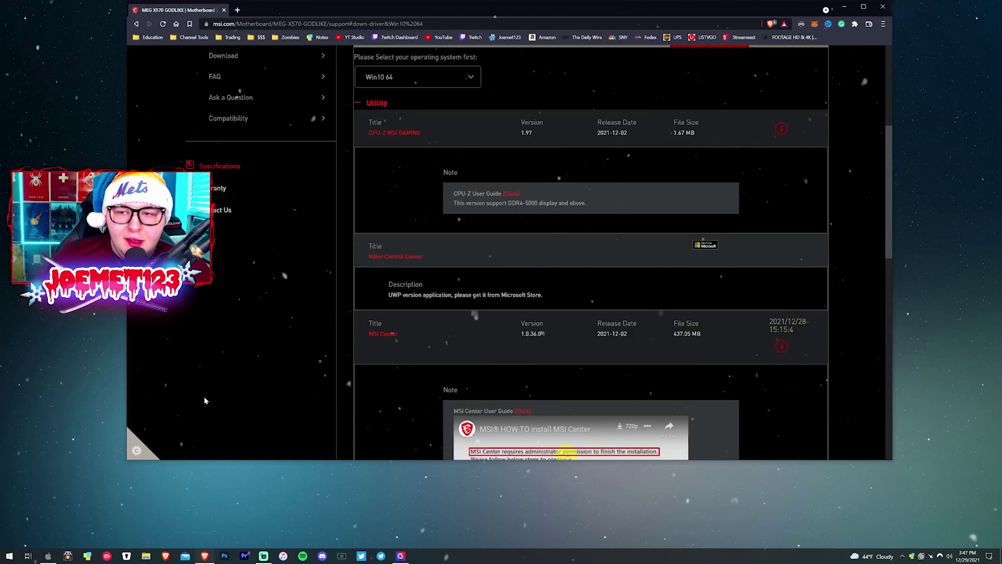
scroll(599, 389, "down", 6)
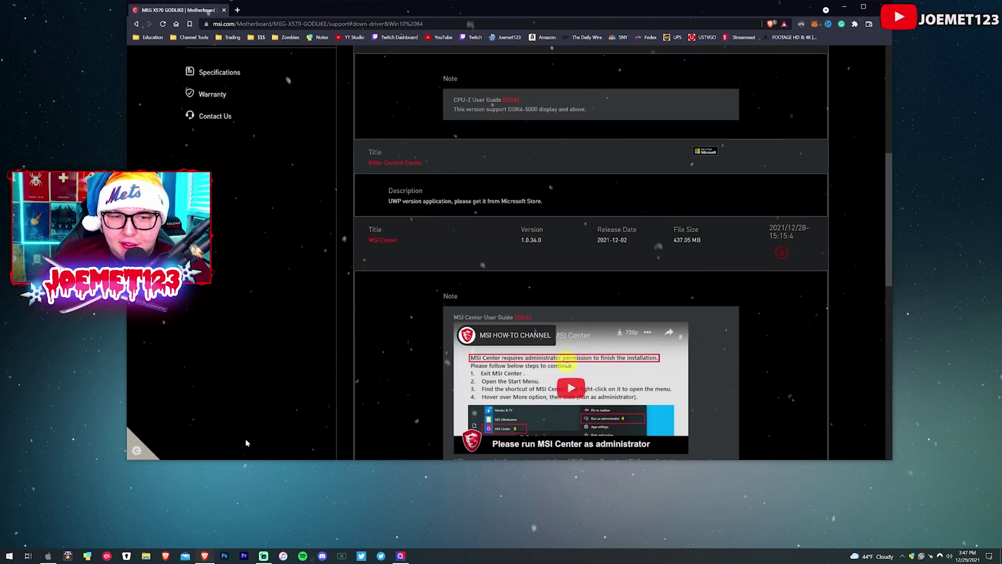
scroll(594, 257, "down", 5)
scroll(431, 236, "up", 11)
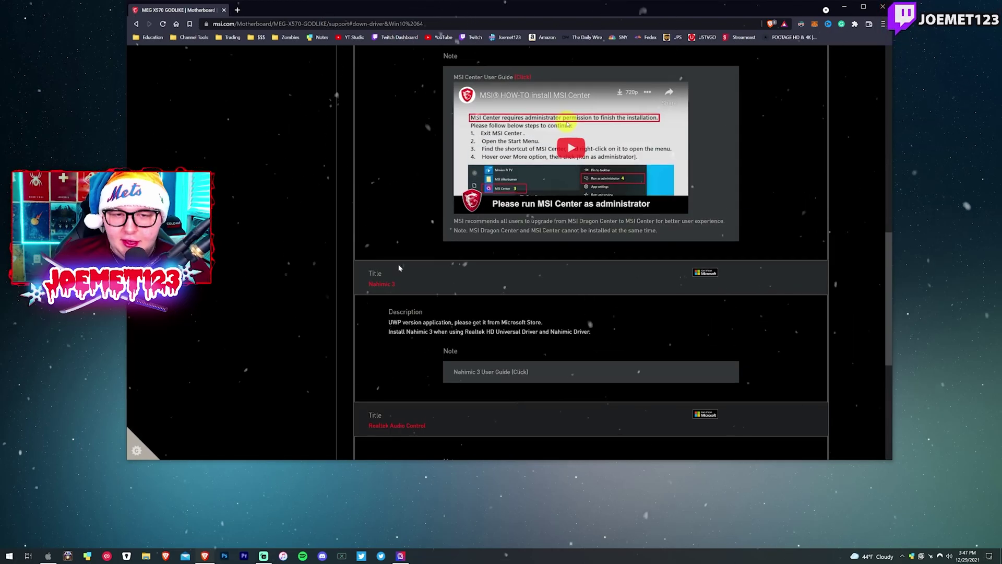
scroll(439, 243, "down", 3)
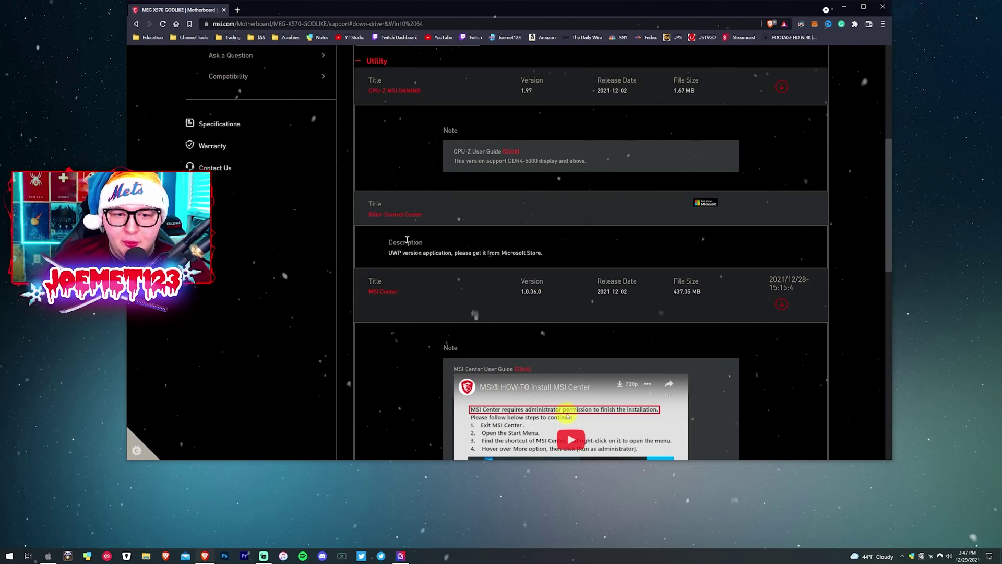
Examine the Killer Control Center and MSI Center entries and the MSI Center installation note in the utility list.
left_click_drag(433, 219, 389, 203)
left_click(389, 203)
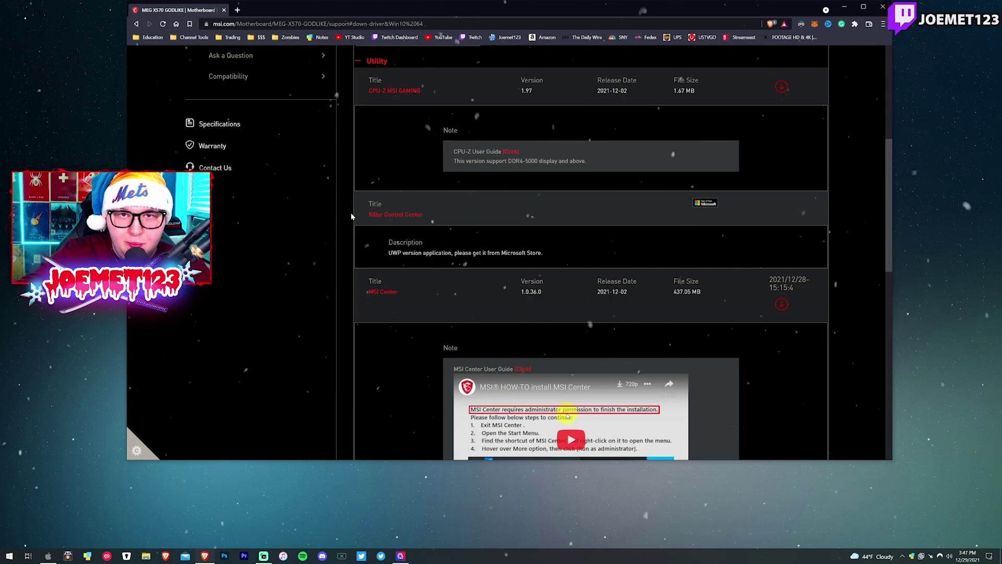
scroll(376, 212, "down", 1)
scroll(406, 204, "down", 3)
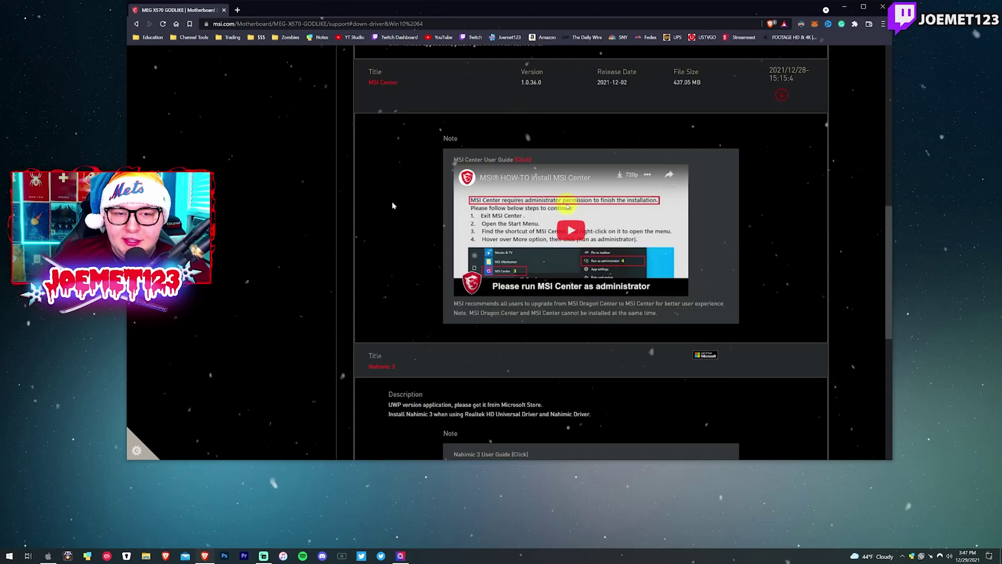
scroll(374, 273, "up", 2)
left_click_drag(400, 206, 370, 207)
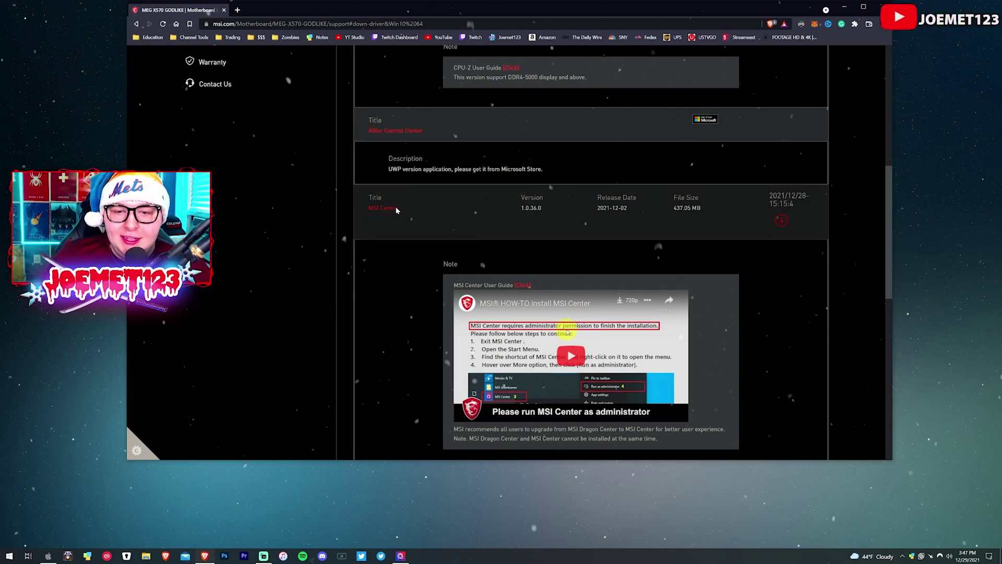
left_click_drag(400, 205, 350, 213)
Bring MSI Center to the front, move its window aside and return to the MSI support page in the browser.
left_click(400, 555)
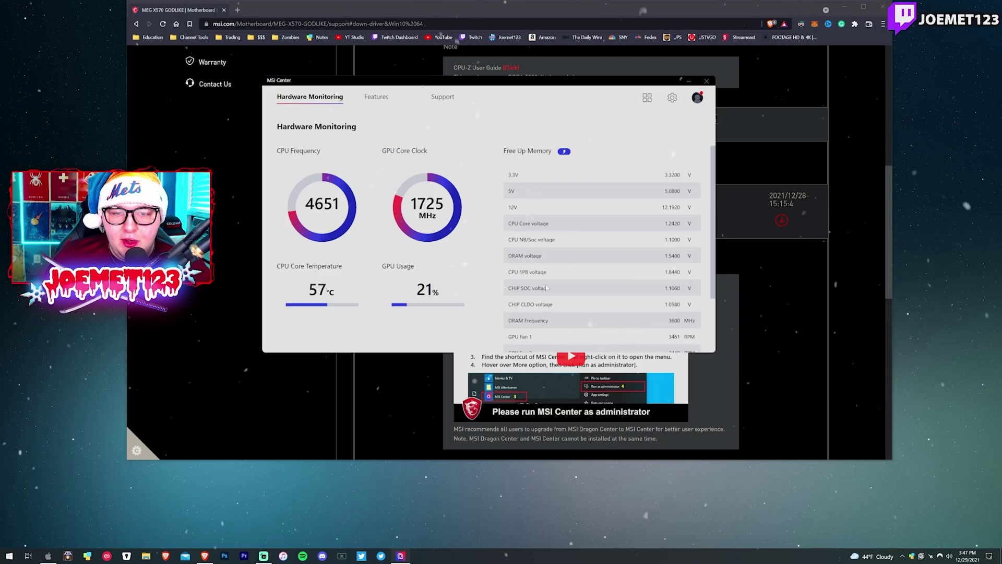
left_click_drag(505, 89, 330, 70)
left_click(827, 286)
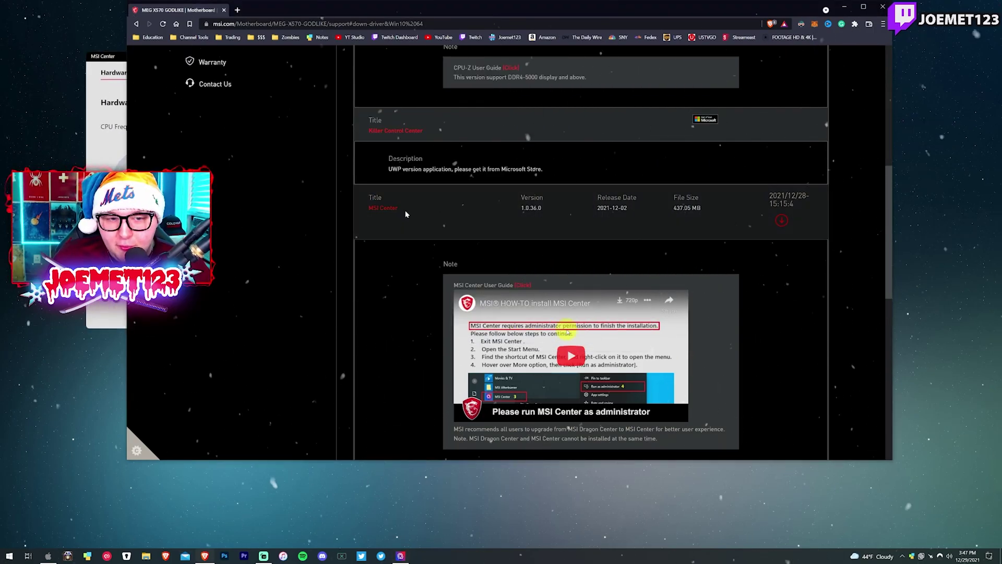
key("super")
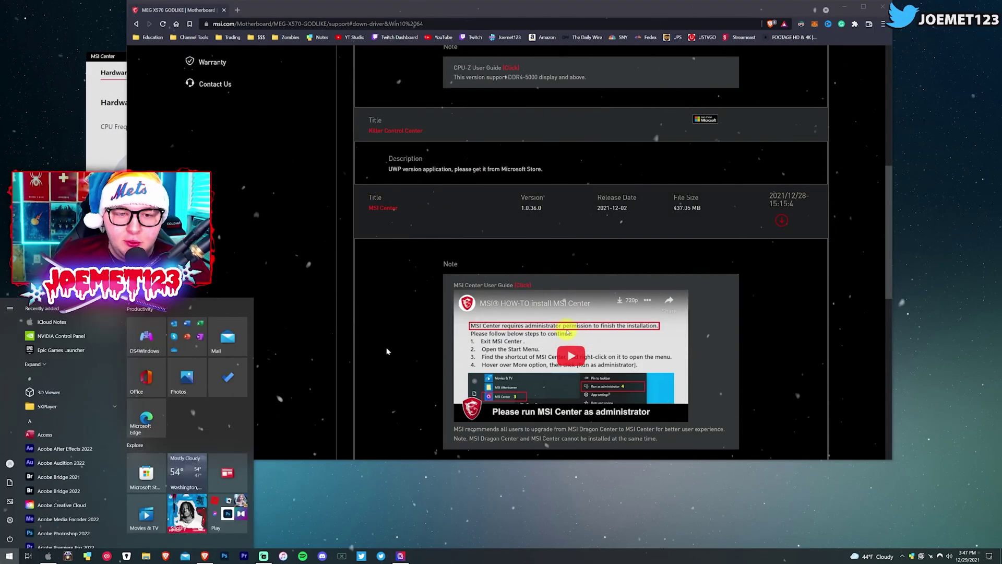
left_click(337, 244)
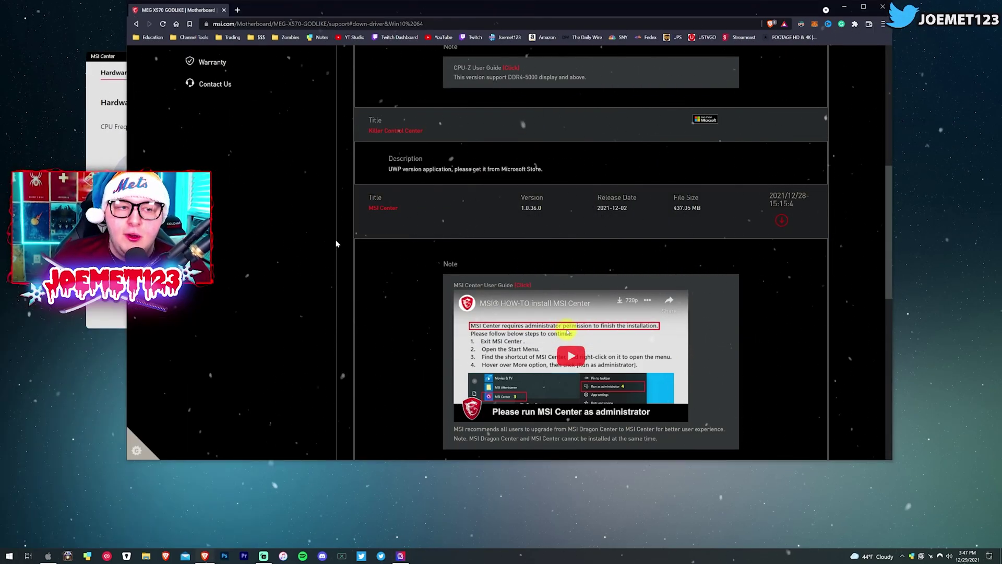
left_click(94, 60)
left_click(649, 118)
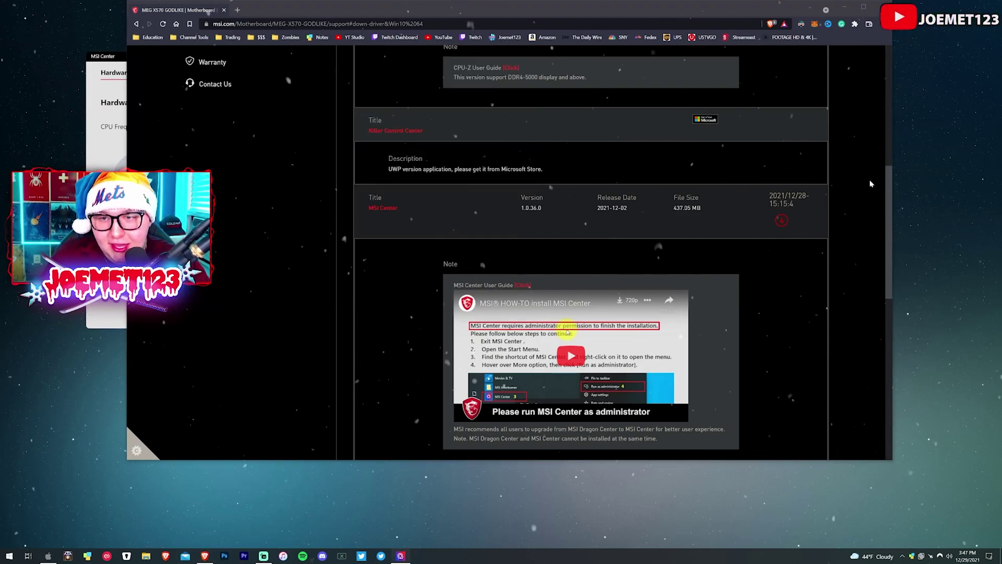
Open the Microsoft Store and close it again.
left_click(10, 556)
type("microsoft store")
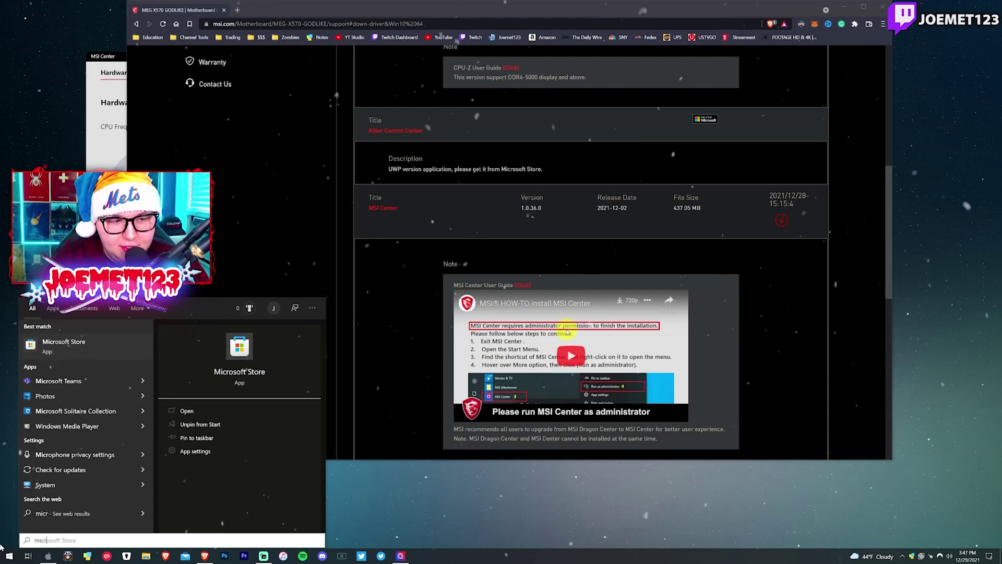
key("Return")
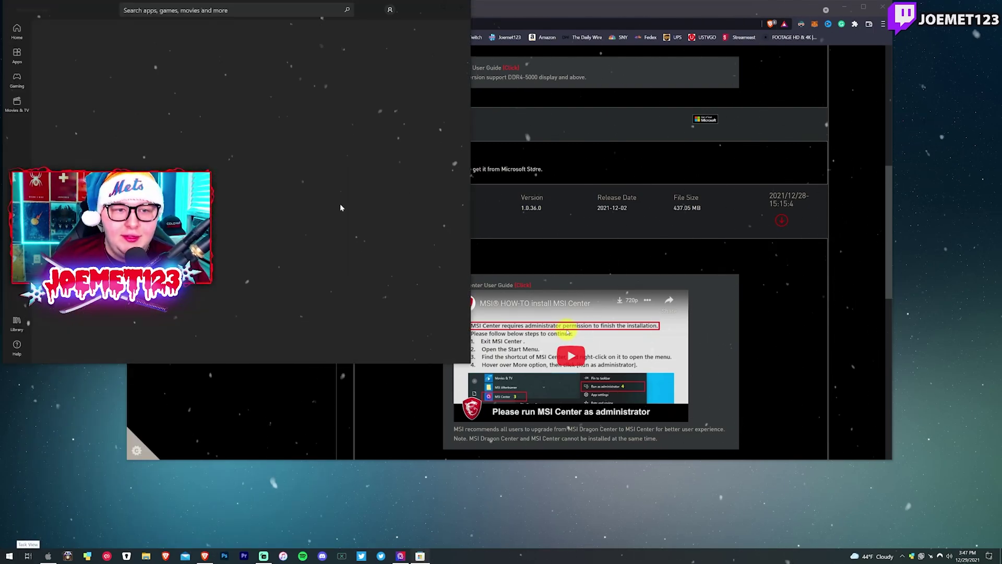
left_click(461, 6)
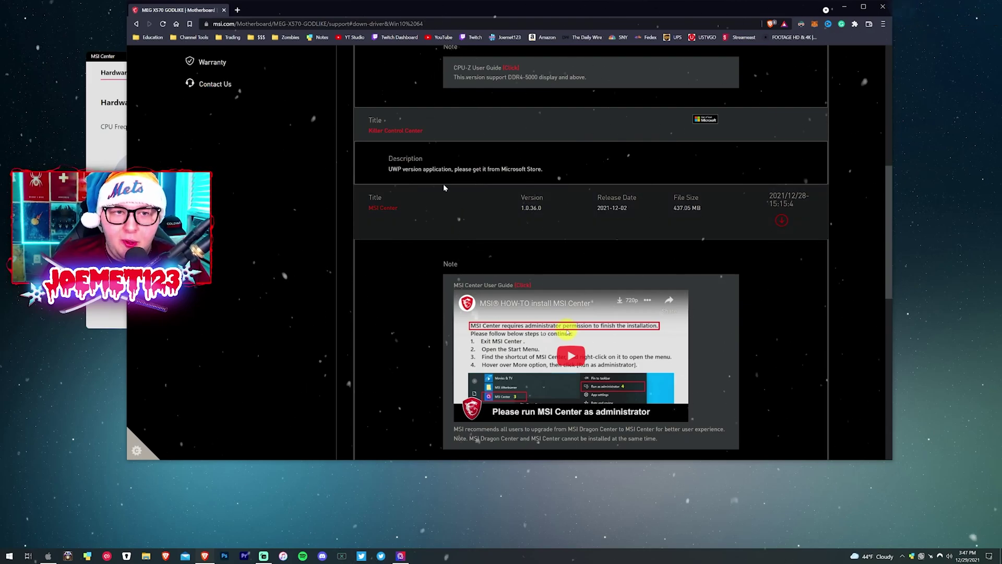
Close the browser with the MSI support page after a last look at the utility list, and reposition the MSI Center window.
scroll(443, 188, "up", 7)
scroll(674, 285, "down", 2)
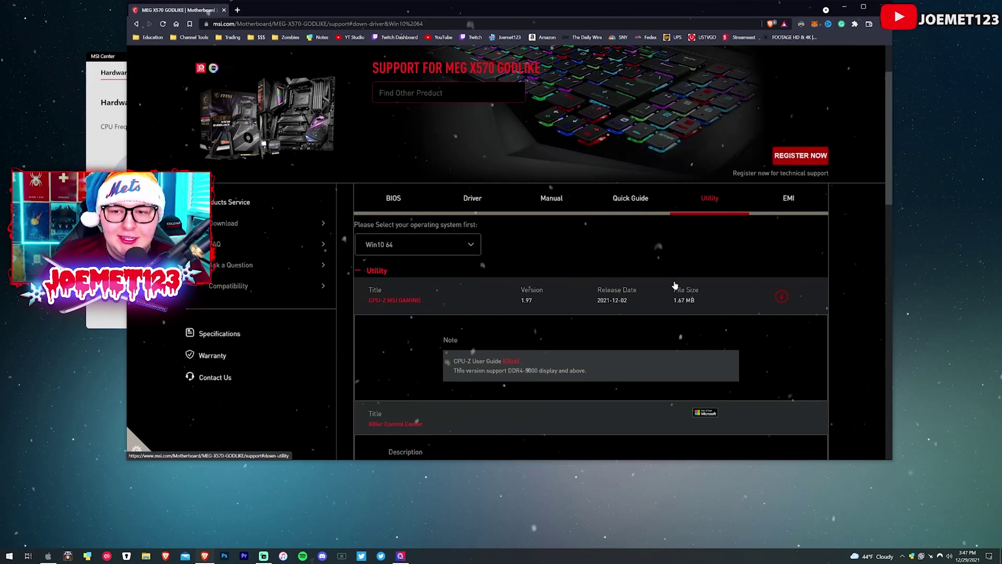
scroll(674, 285, "down", 5)
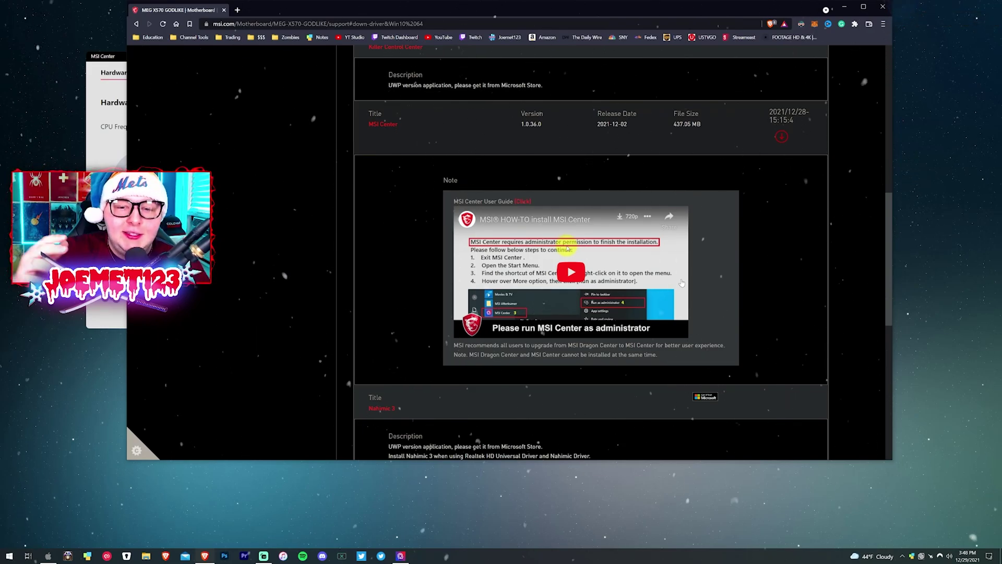
left_click(883, 7)
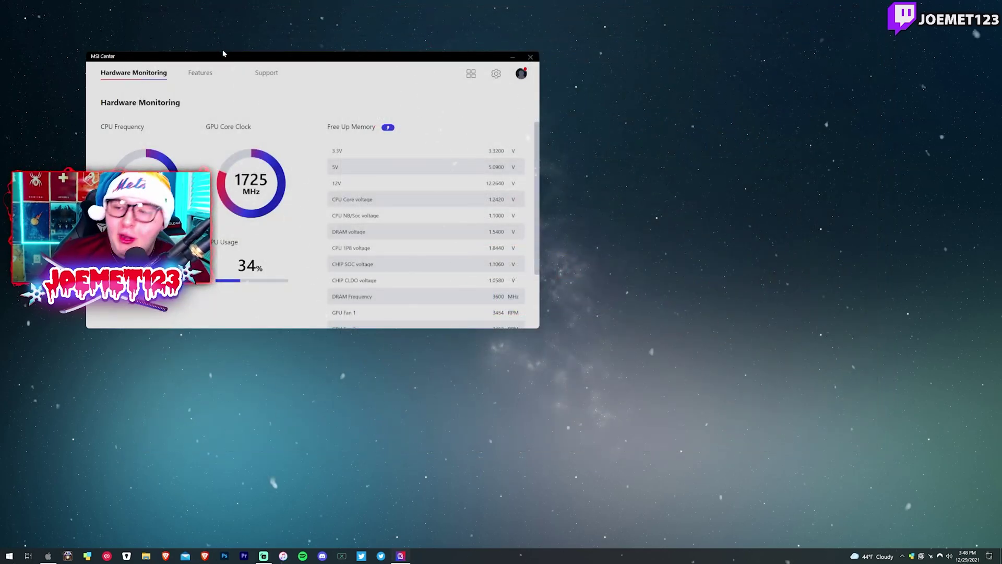
left_click_drag(223, 53, 343, 62)
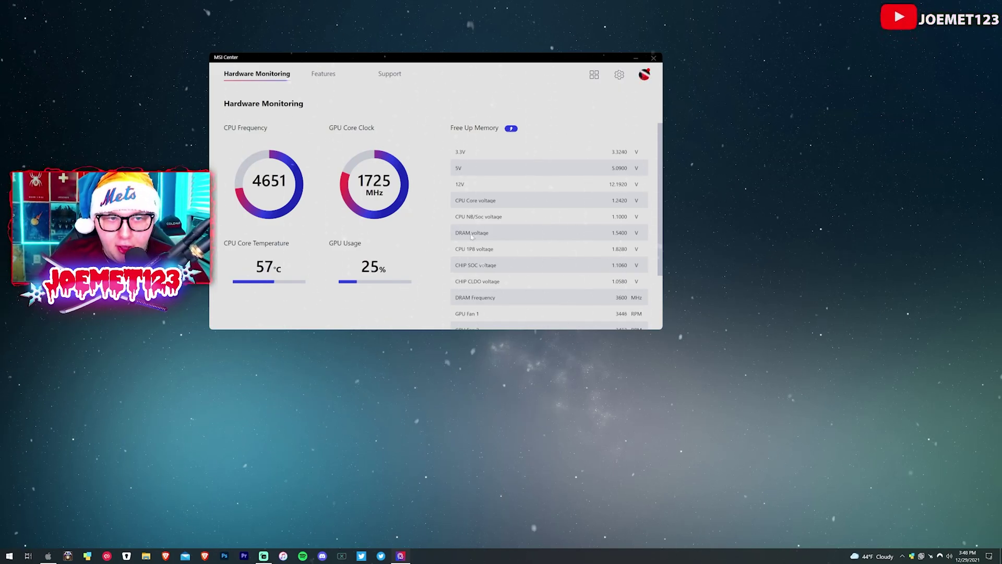
Open the Mystic Light feature, and review the installed and installable items on MSI Center's Feature Sets page.
mouse_move(323, 74)
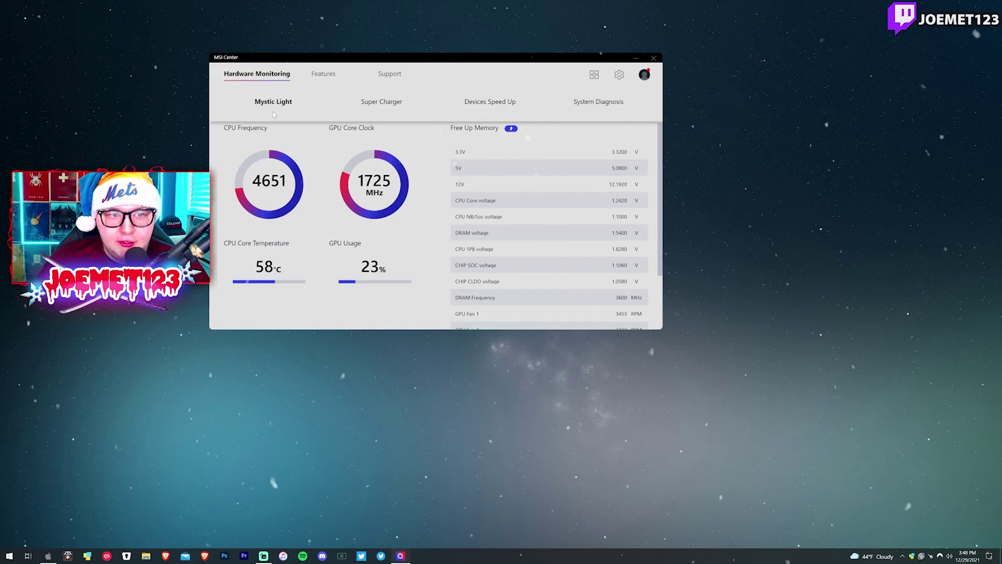
left_click(295, 101)
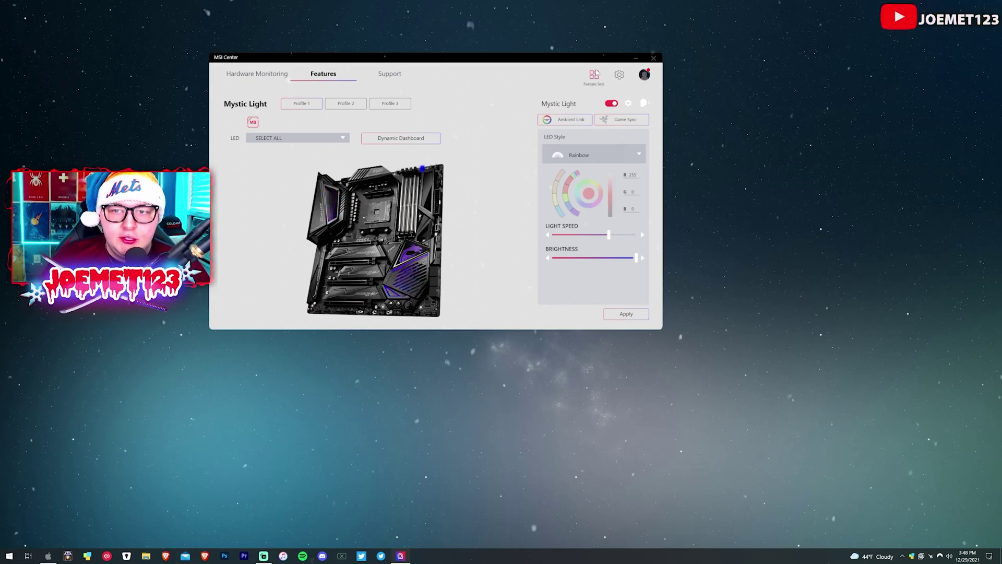
left_click(593, 74)
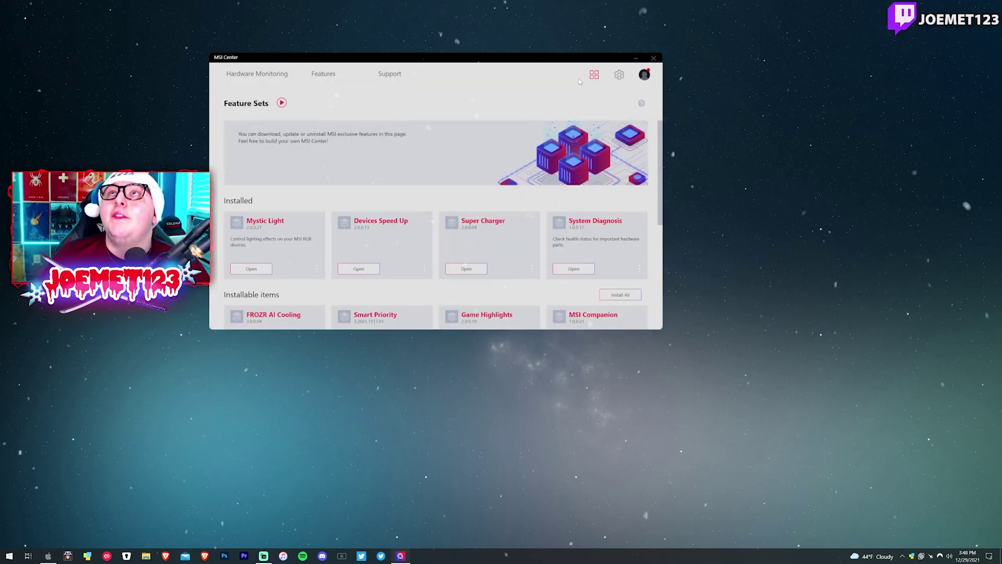
scroll(401, 284, "down", 2)
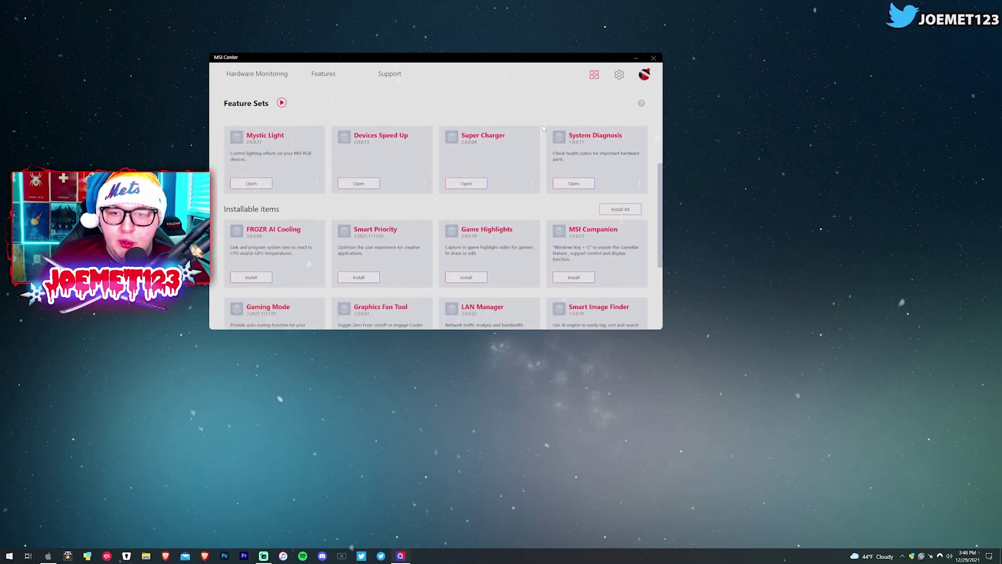
scroll(312, 148, "down", 3)
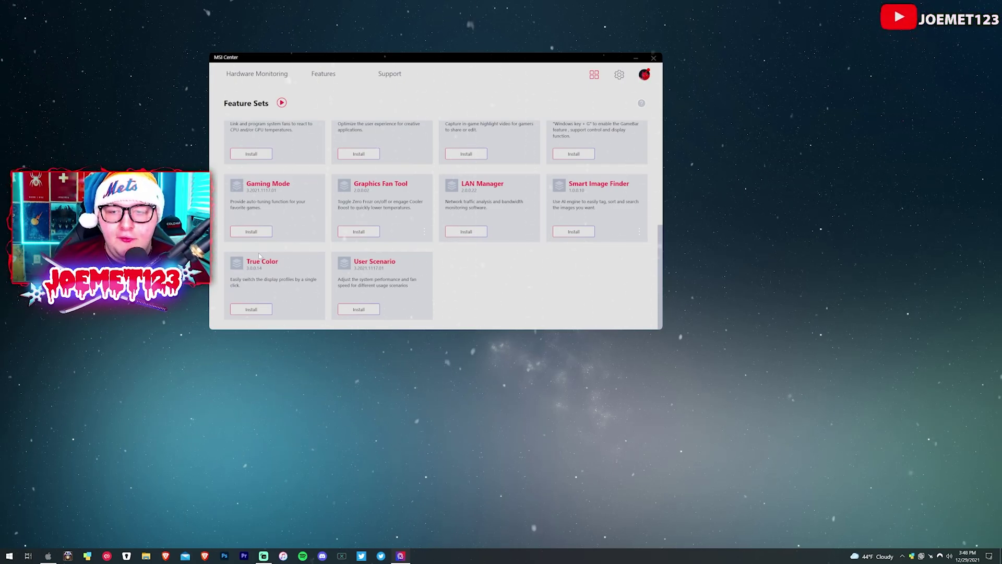
scroll(264, 255, "up", 5)
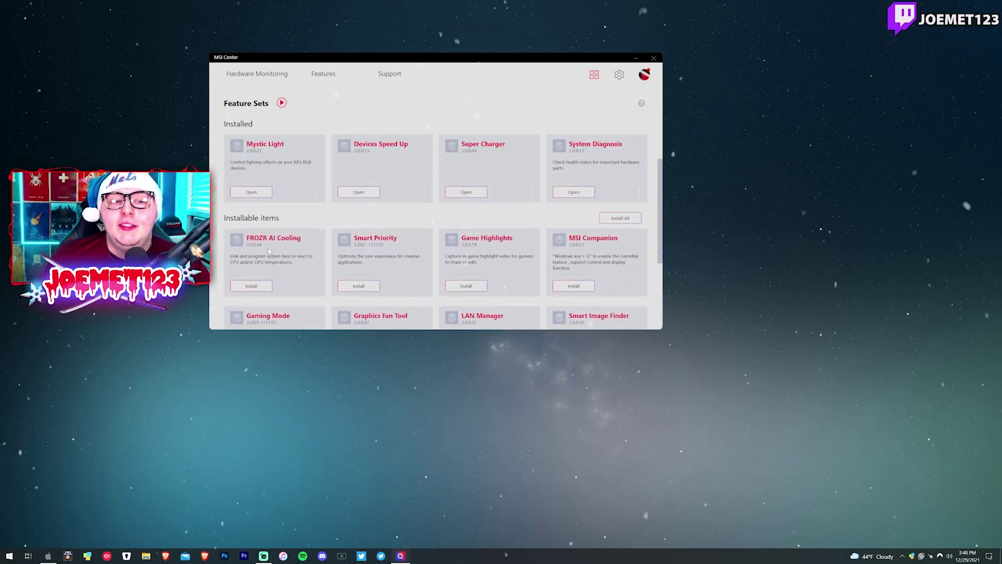
scroll(276, 243, "up", 2)
scroll(320, 152, "up", 1)
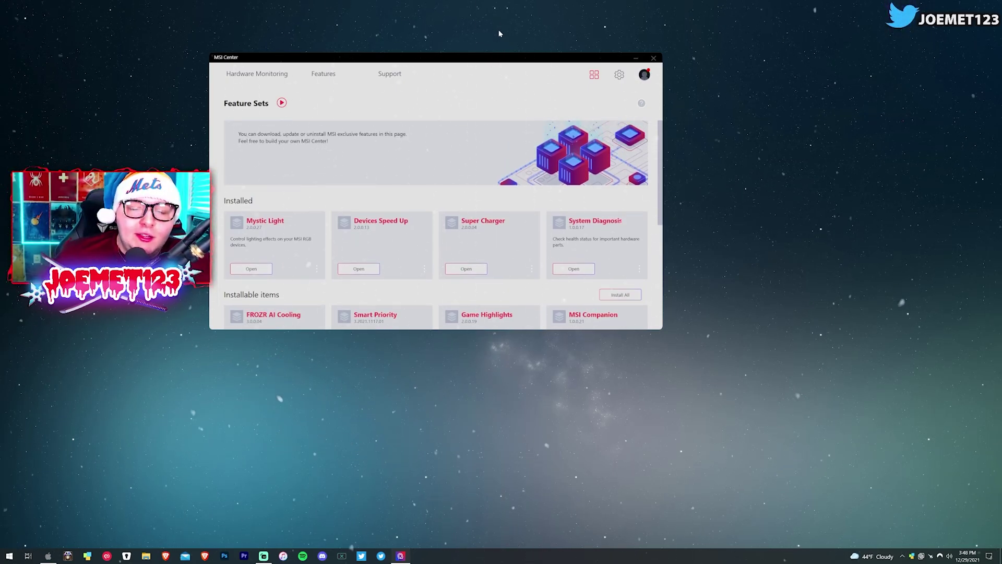
scroll(476, 213, "down", 4)
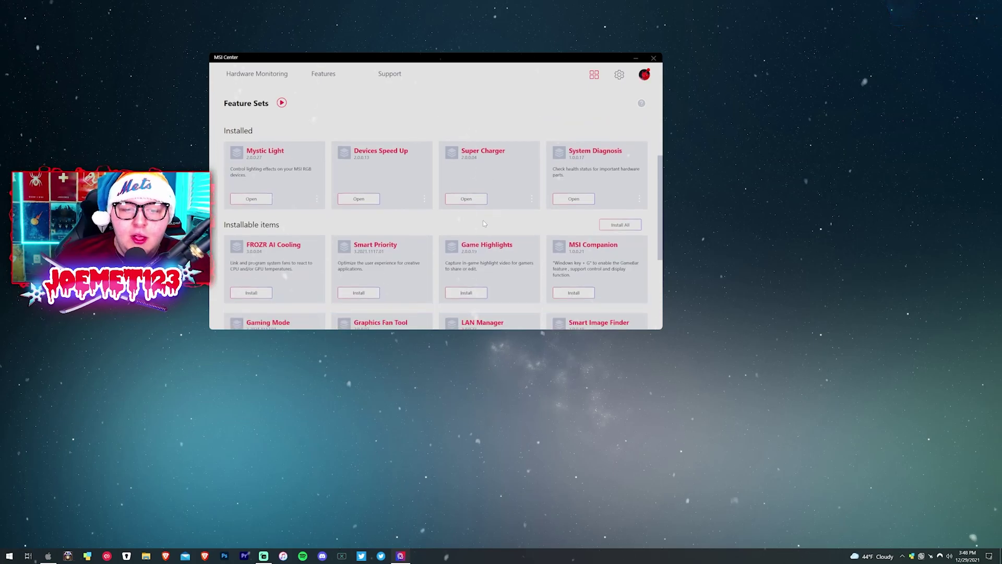
scroll(476, 213, "down", 3)
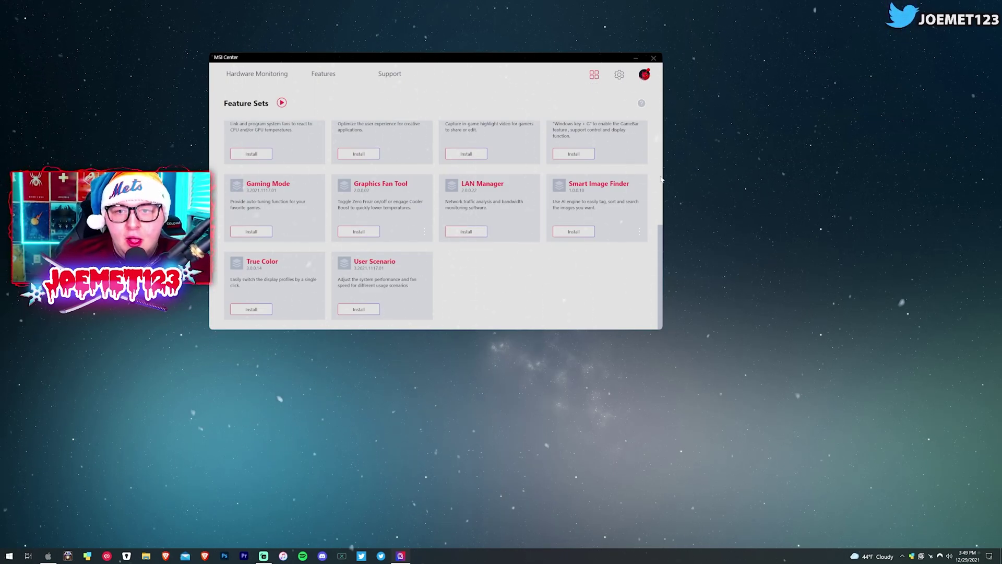
scroll(570, 81, "up", 5)
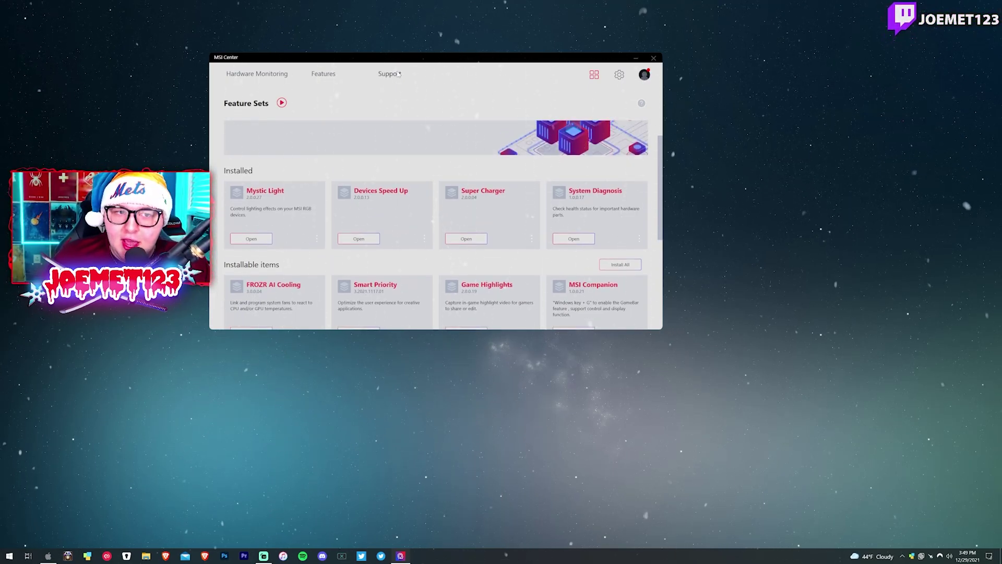
Open the Live Update page in MSI Center's support section.
left_click(399, 74)
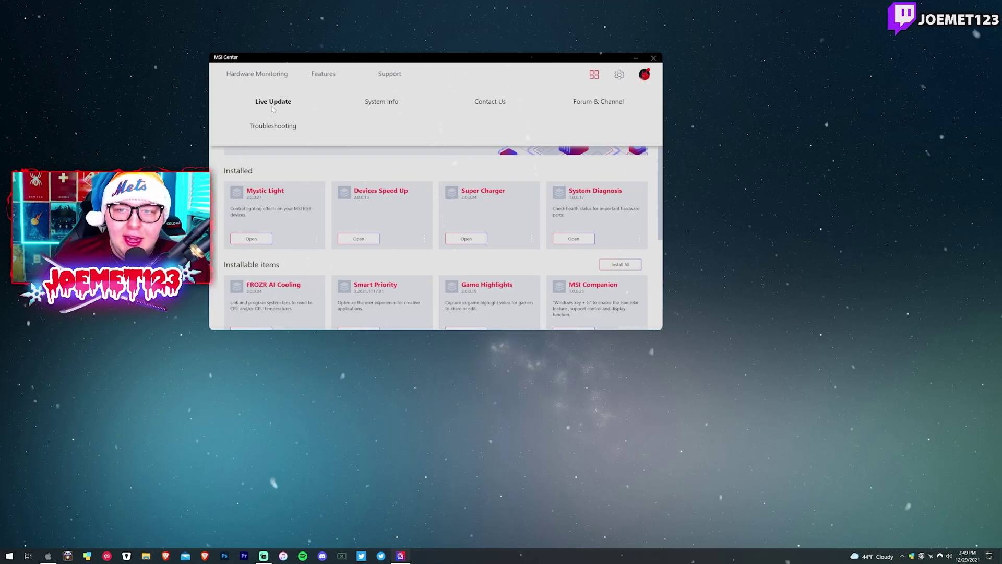
left_click(271, 101)
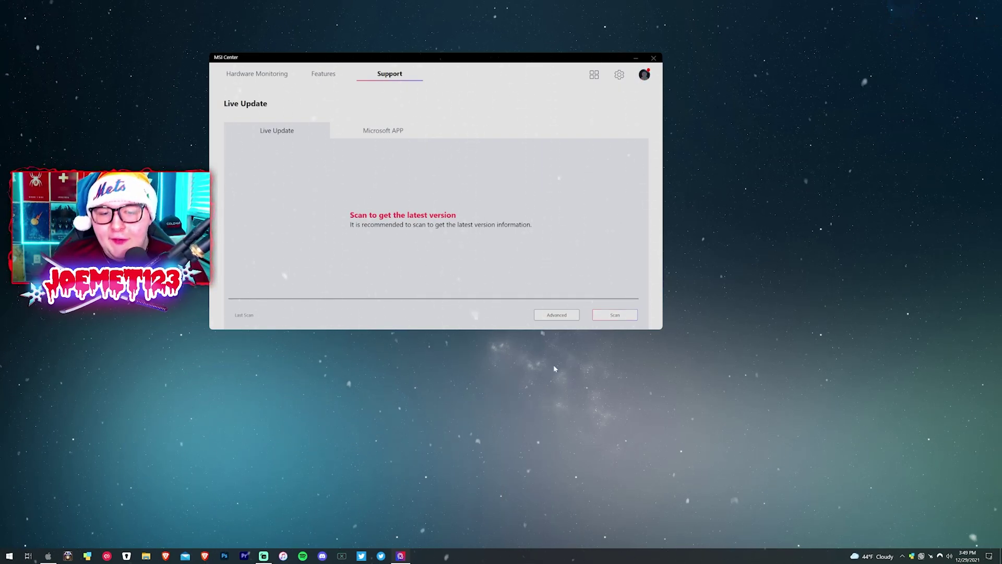
Switch to the NVIDIA Control Panel, check the Resizable BAR entry in the graphics card's system information, and close the control panel.
right_click(553, 364)
left_click(607, 452)
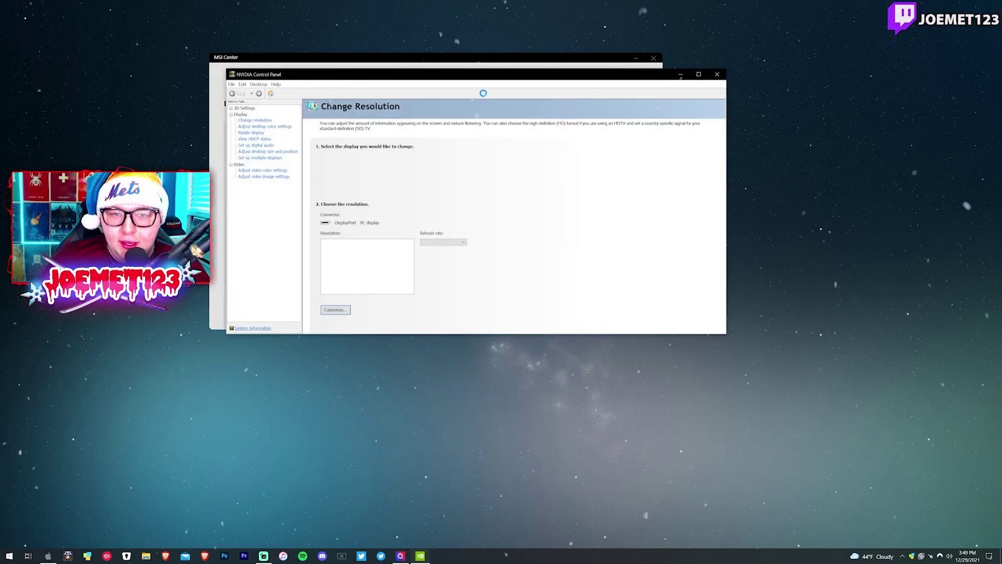
left_click(285, 84)
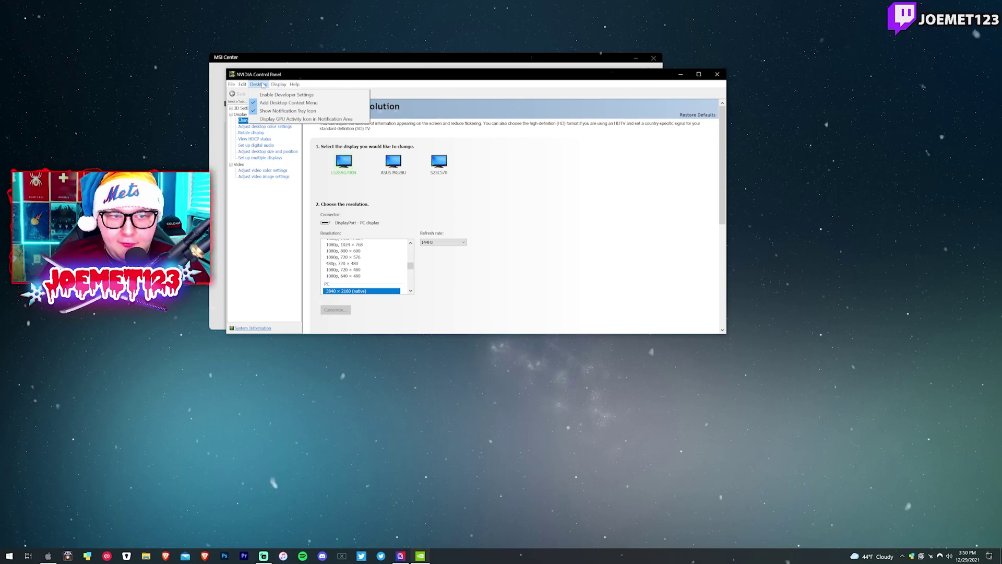
mouse_move(296, 85)
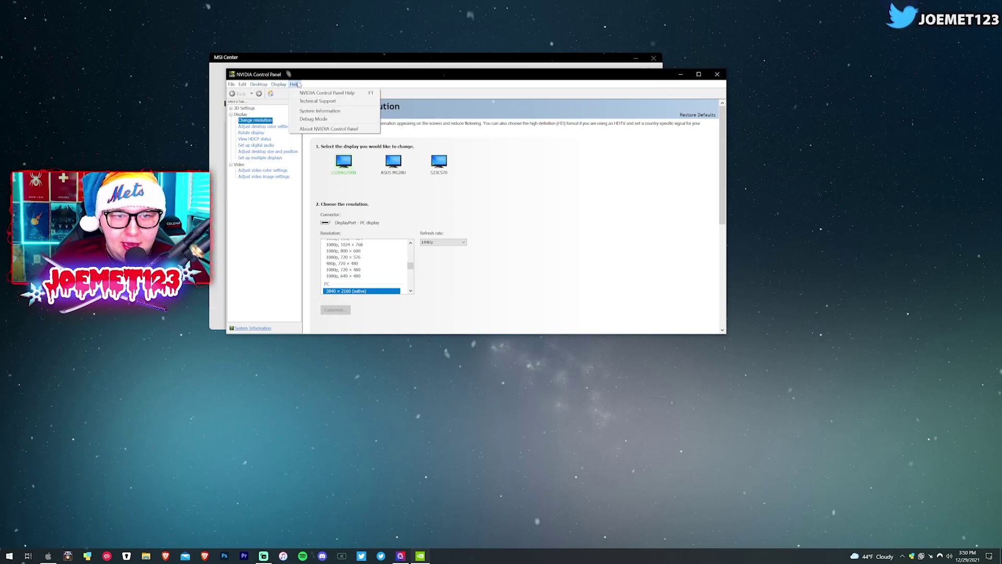
left_click(309, 110)
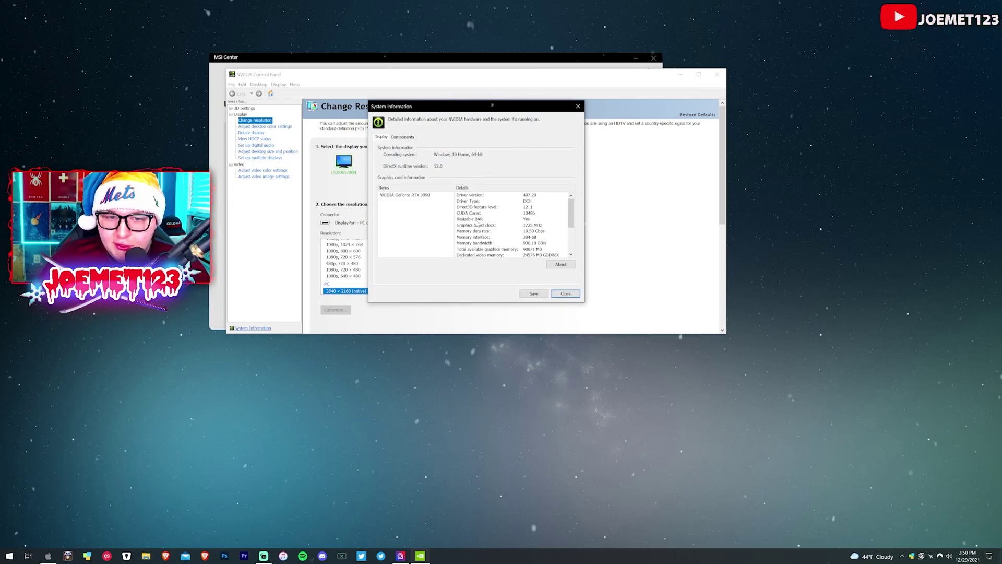
left_click(578, 106)
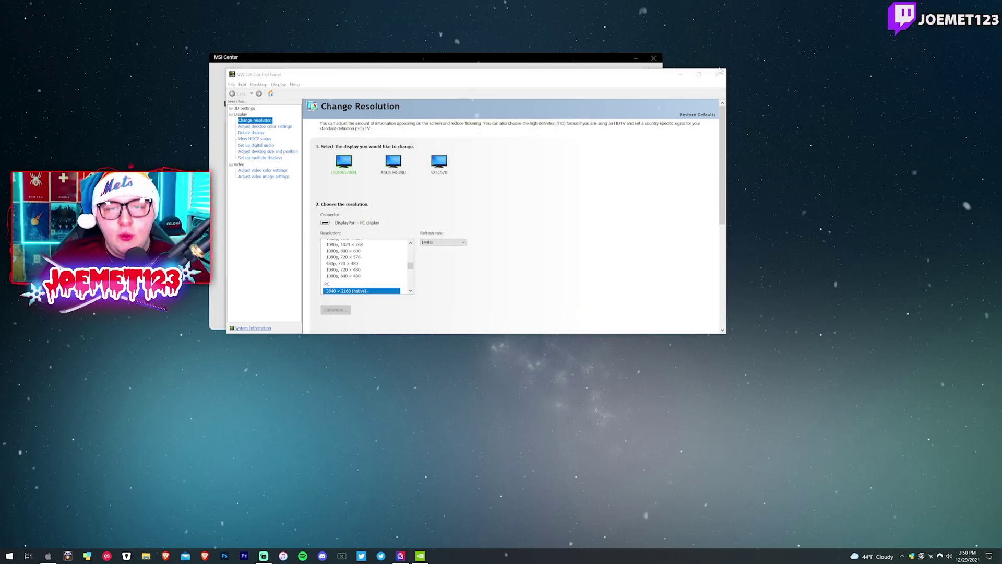
left_click(717, 74)
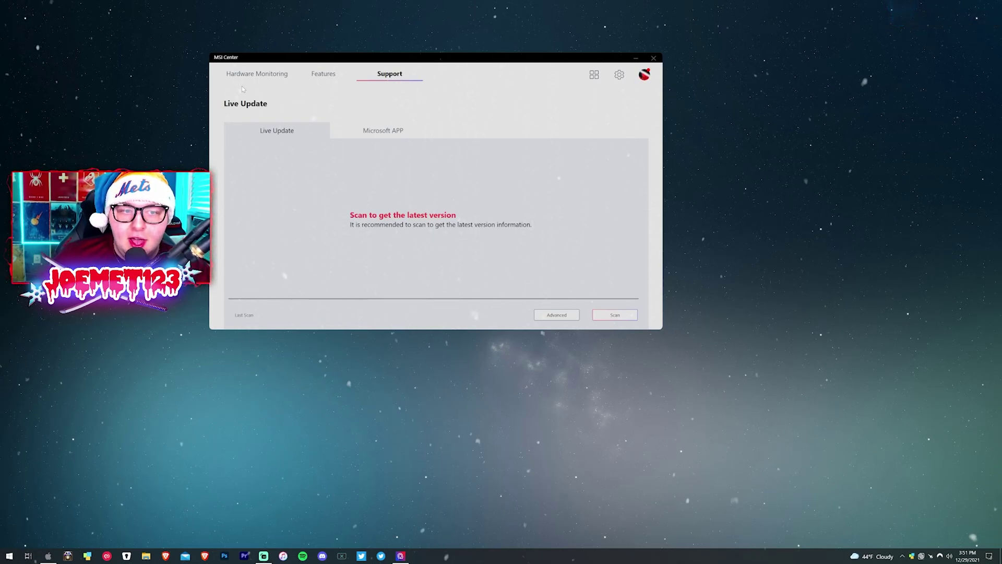
Request the advanced scan in Live Update, decline its monitor flicker prompt and close MSI Center.
mouse_move(386, 86)
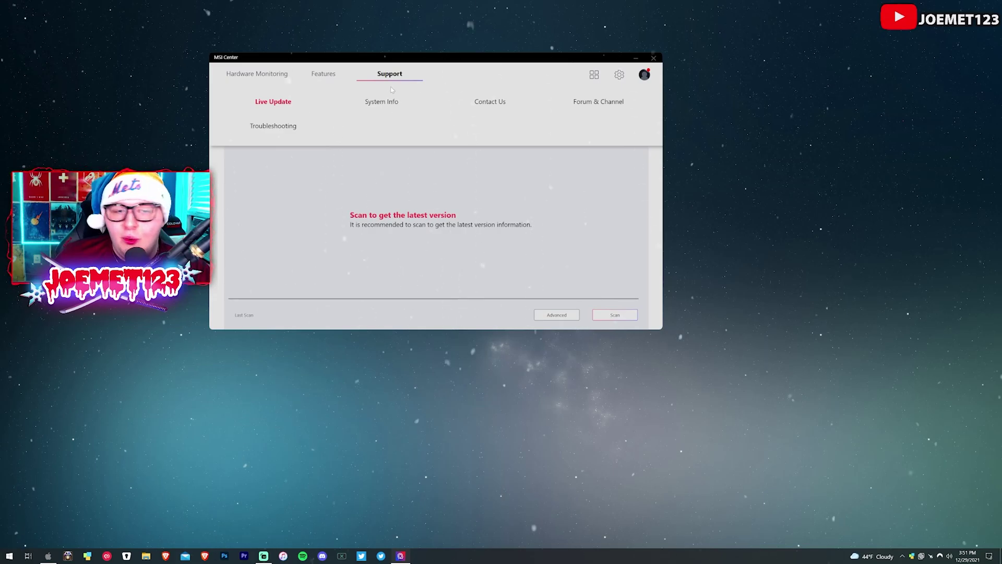
left_click(290, 103)
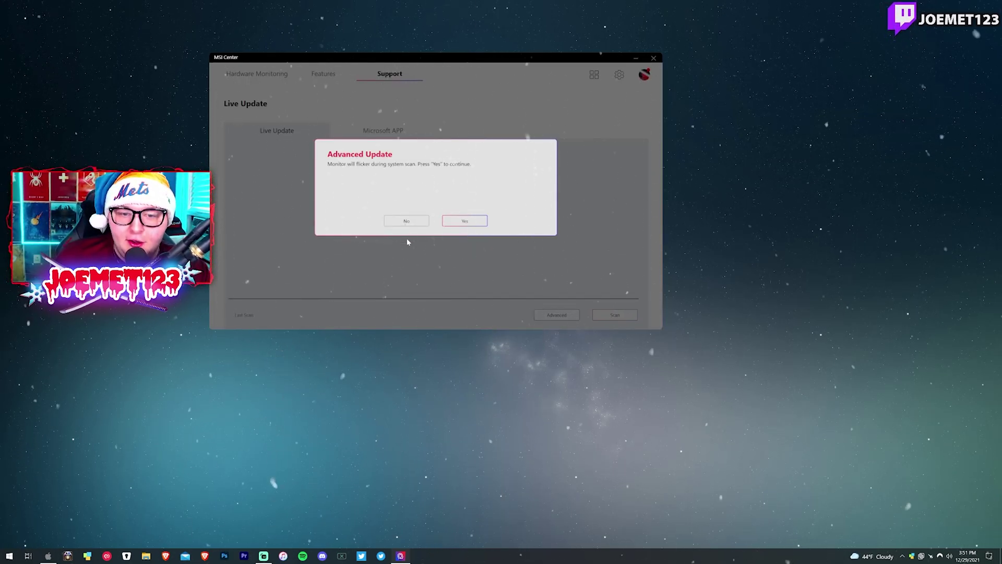
left_click(409, 224)
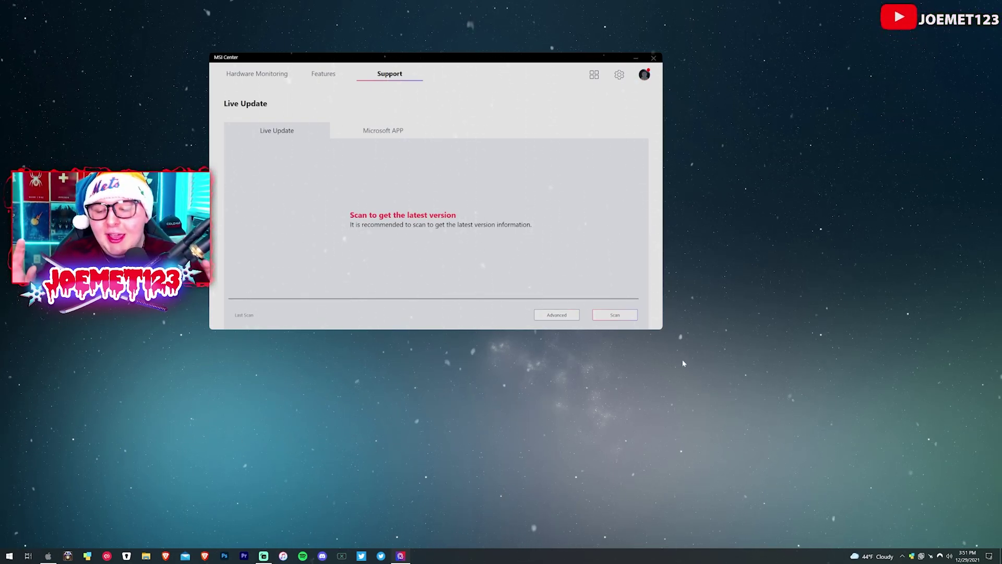
left_click(653, 58)
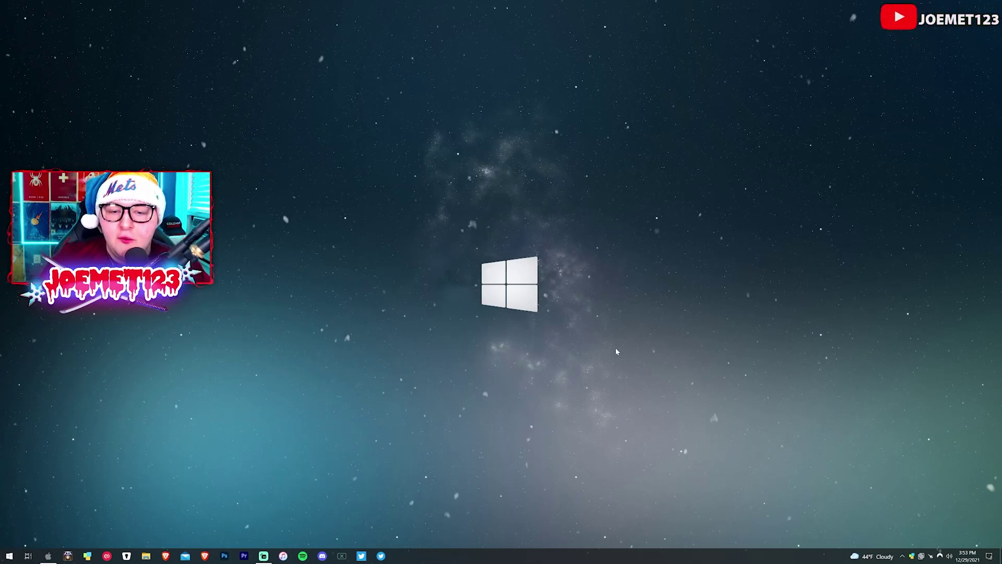
Reopen the NVIDIA Control Panel from the desktop, look at its resolution page and close it again.
right_click(604, 172)
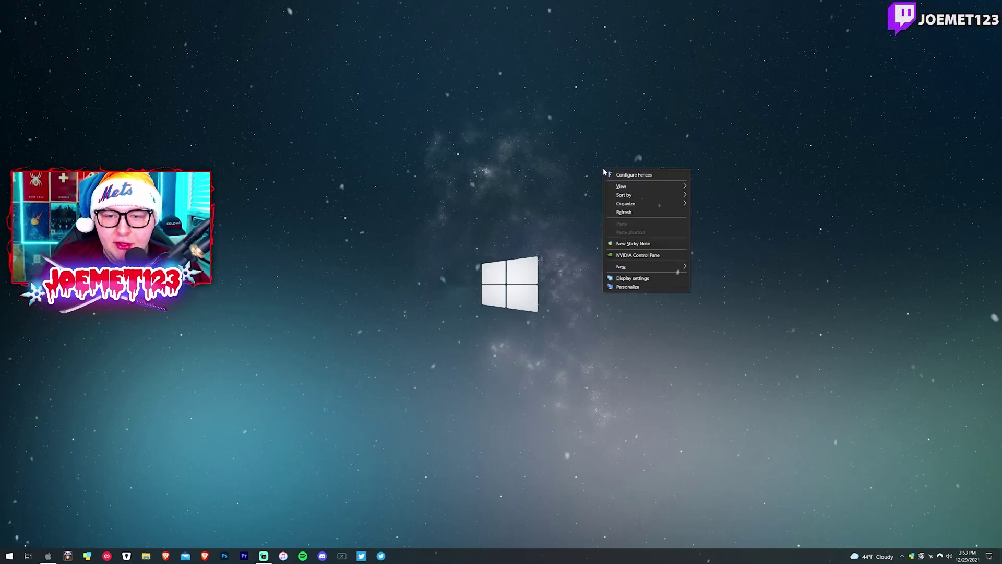
left_click(671, 249)
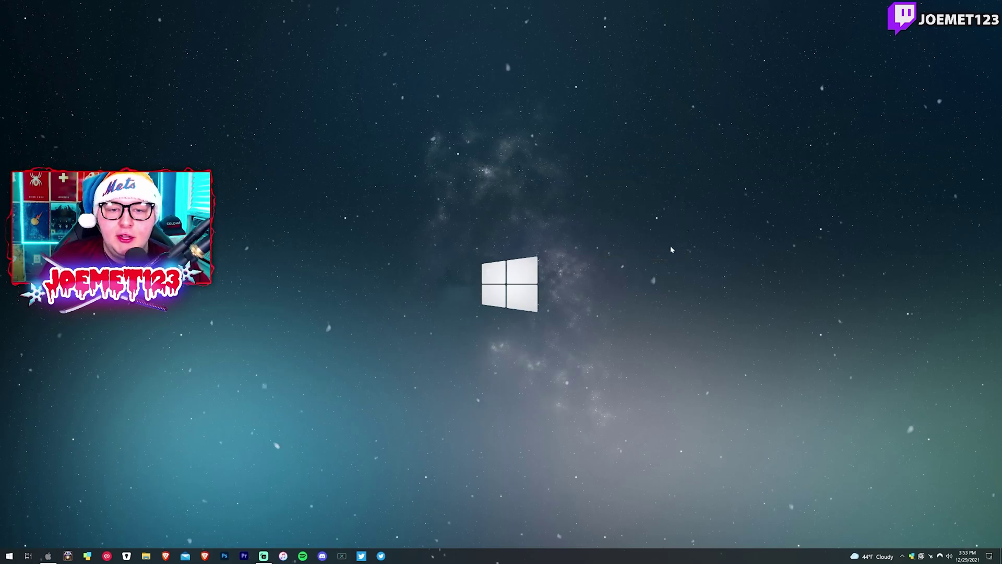
right_click(505, 219)
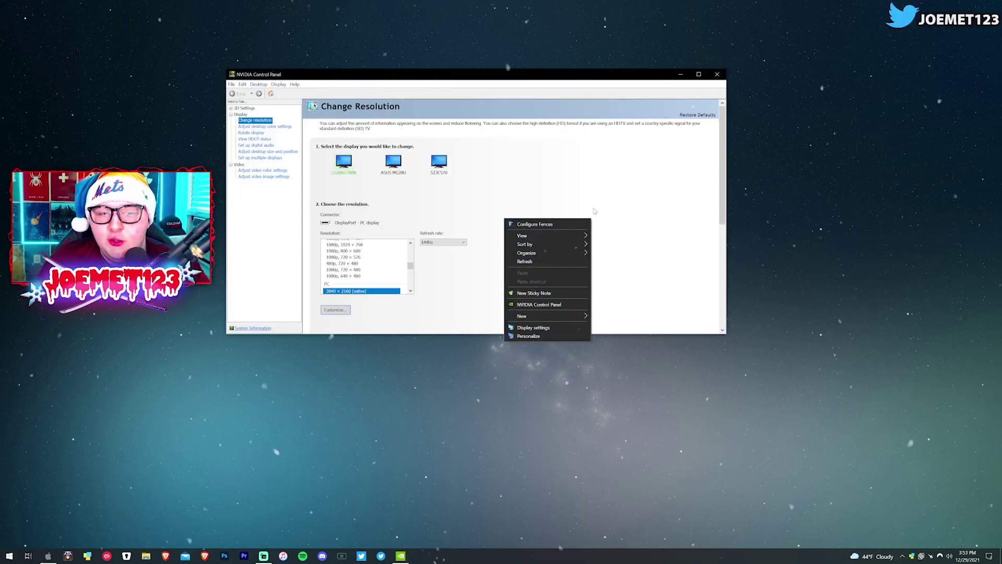
left_click(716, 74)
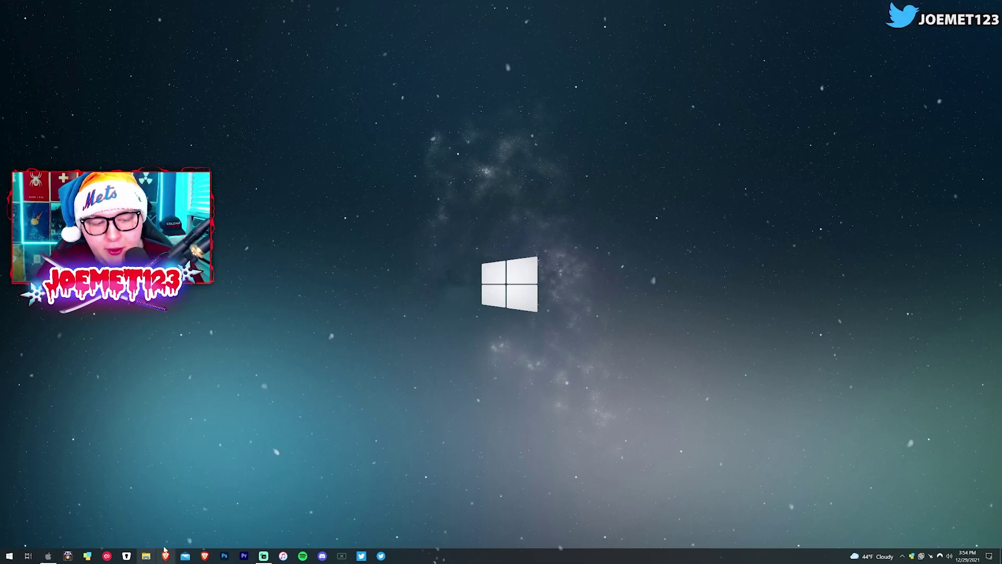
Search the web in Brave for "geforce experience", view NVIDIA's GeForce Experience download page and close the browser.
left_click(198, 559)
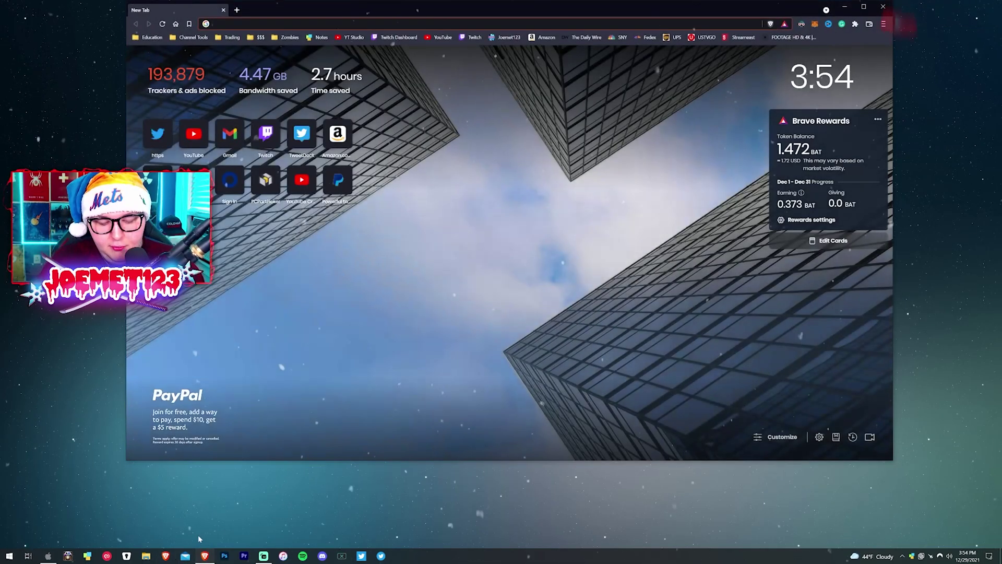
type("gef")
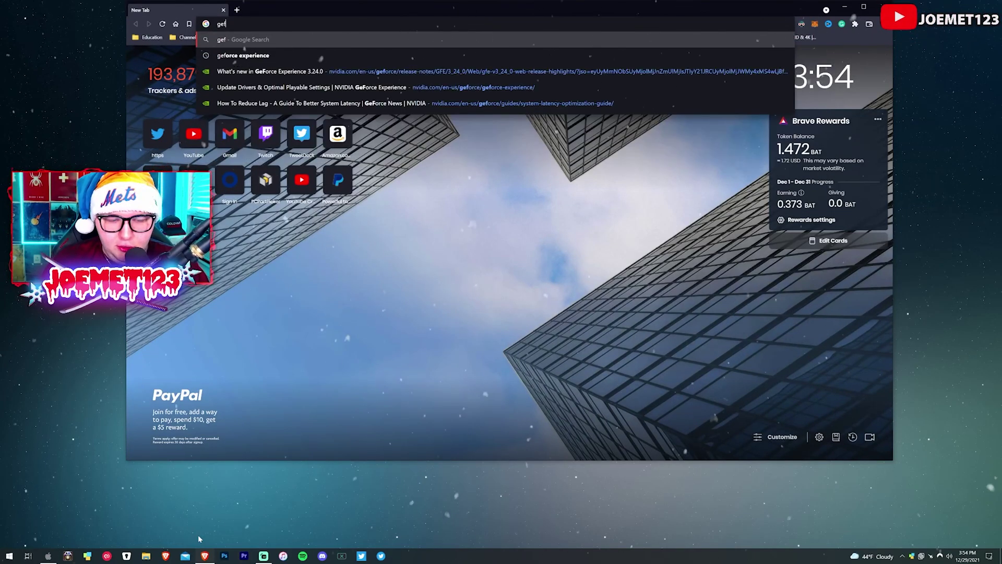
type("orce experience")
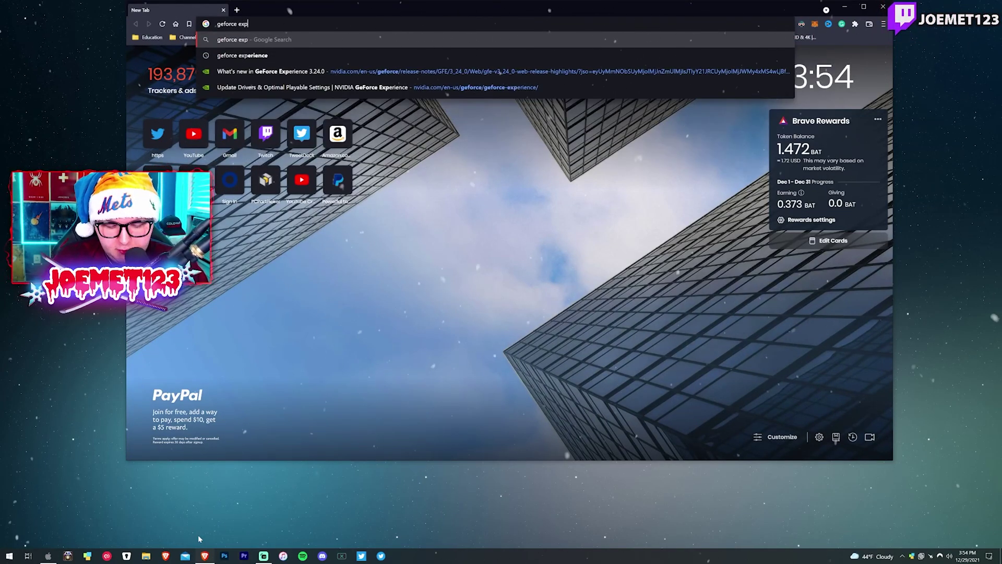
key("Return")
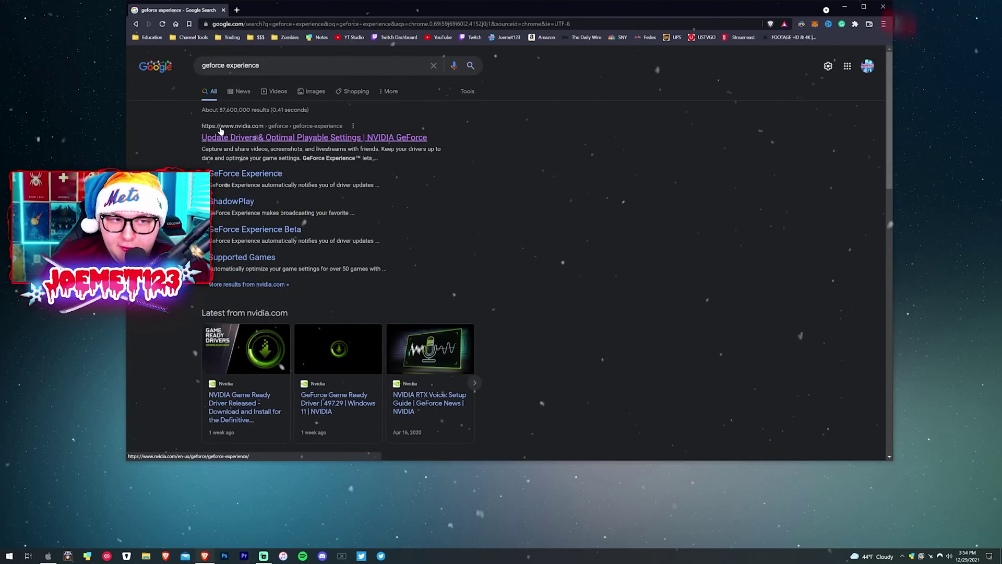
left_click(243, 138)
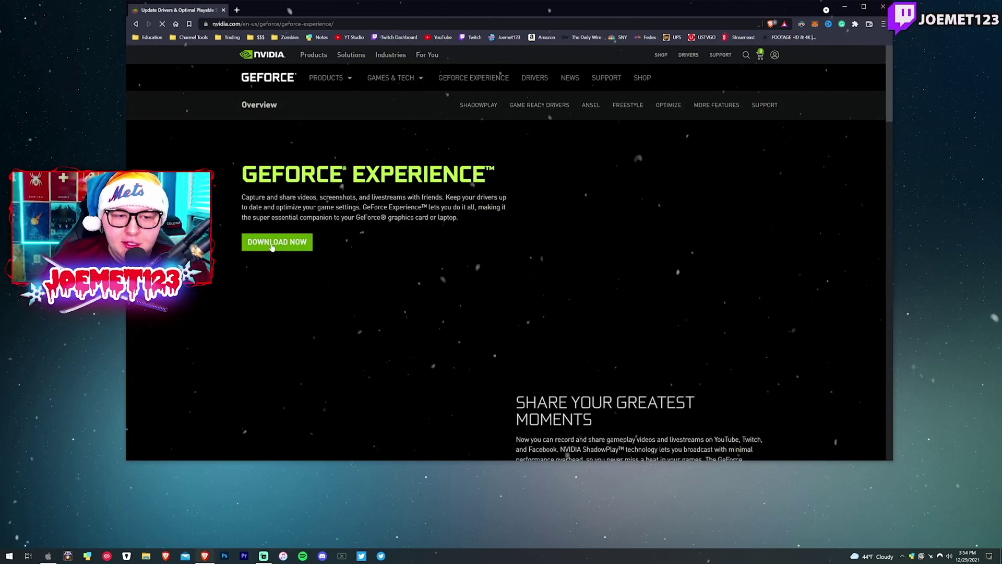
left_click(205, 555)
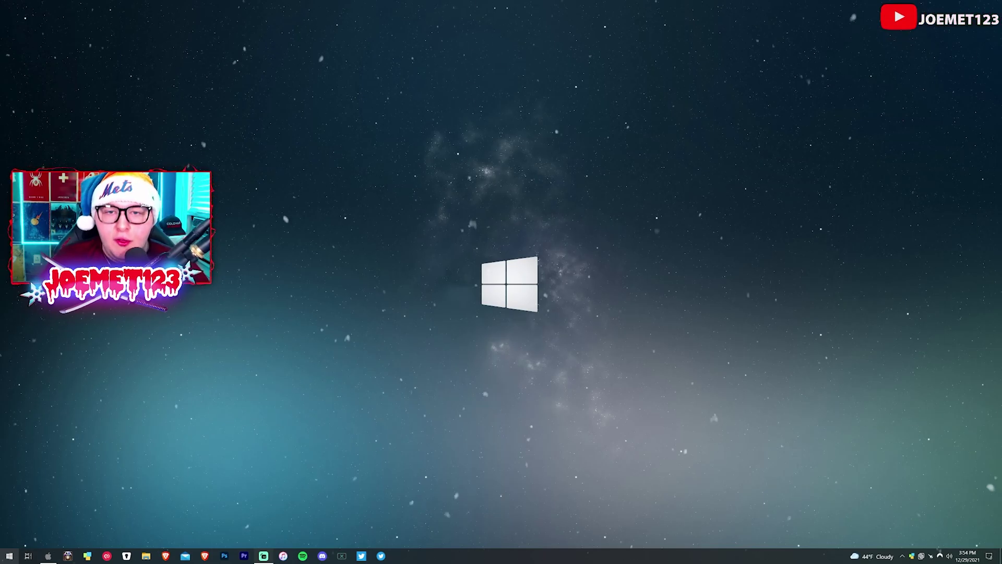
Find GeForce Experience with a Windows search for "gef" and launch it.
key("super")
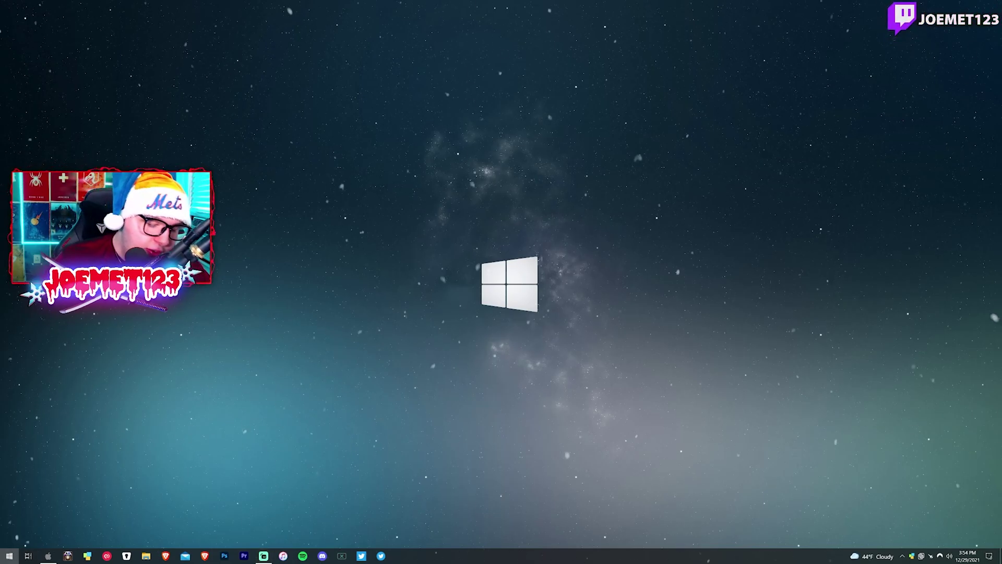
type("fef")
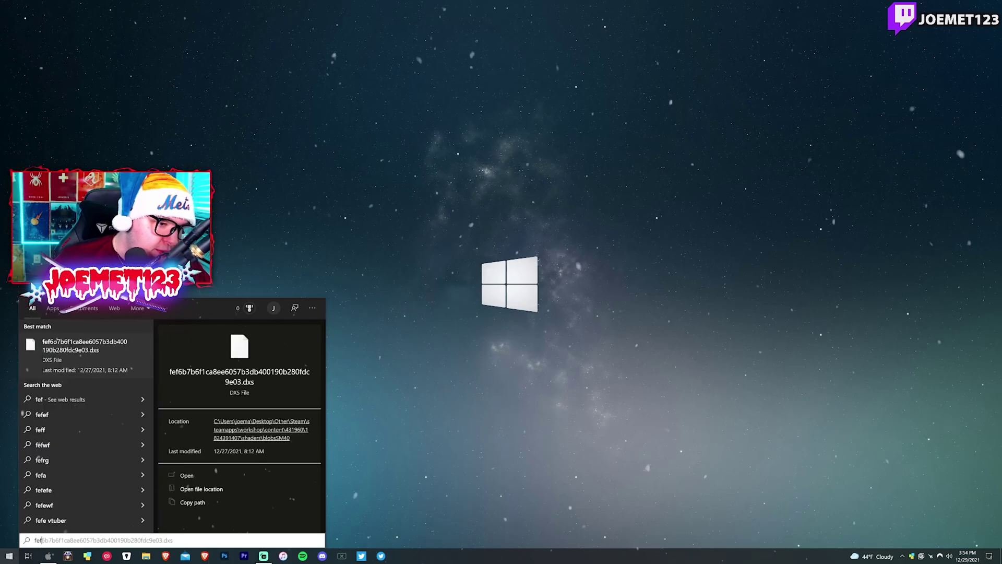
type("gef")
key("Return")
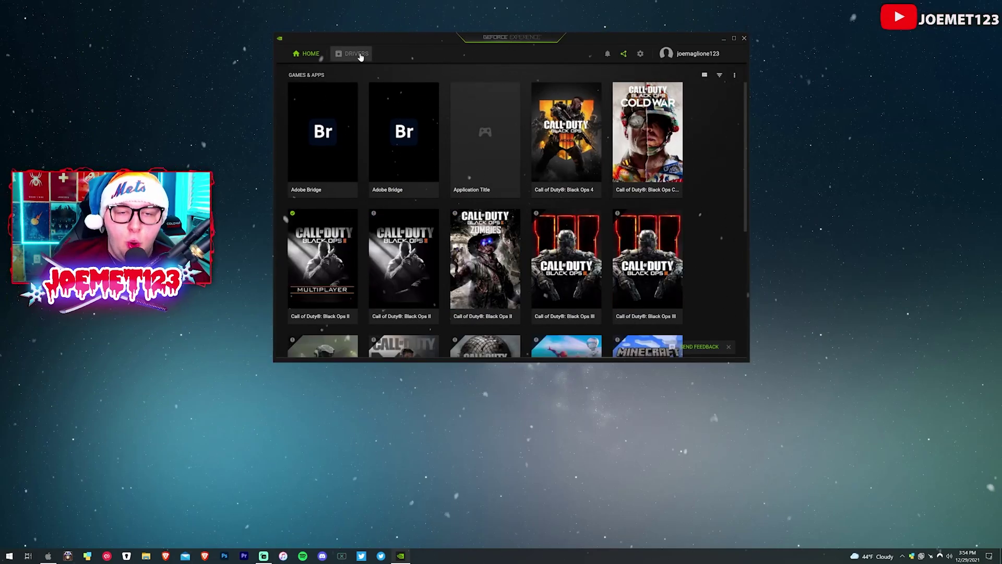
Check GeForce Experience for a driver update and look at the driver preference options.
left_click(350, 56)
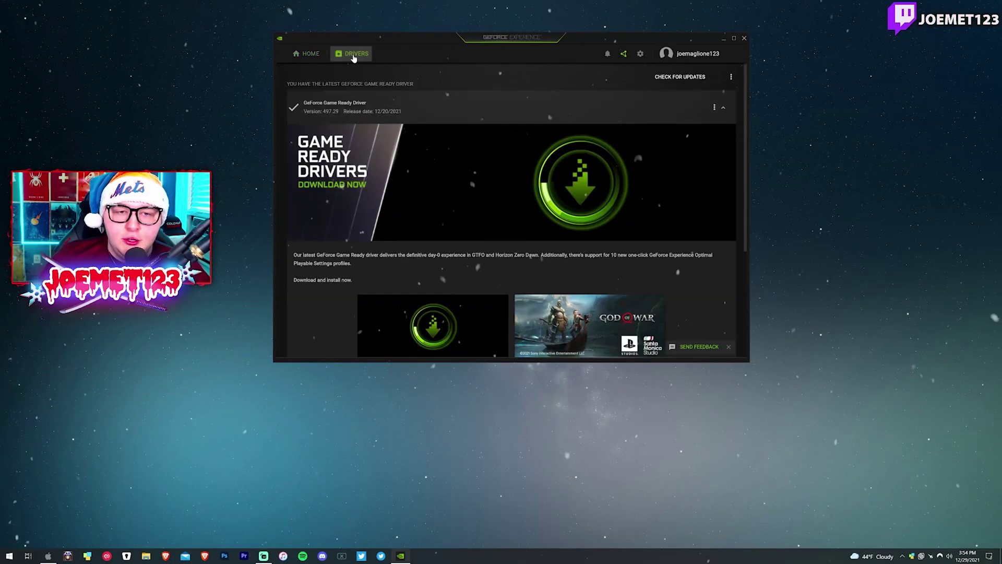
left_click(683, 78)
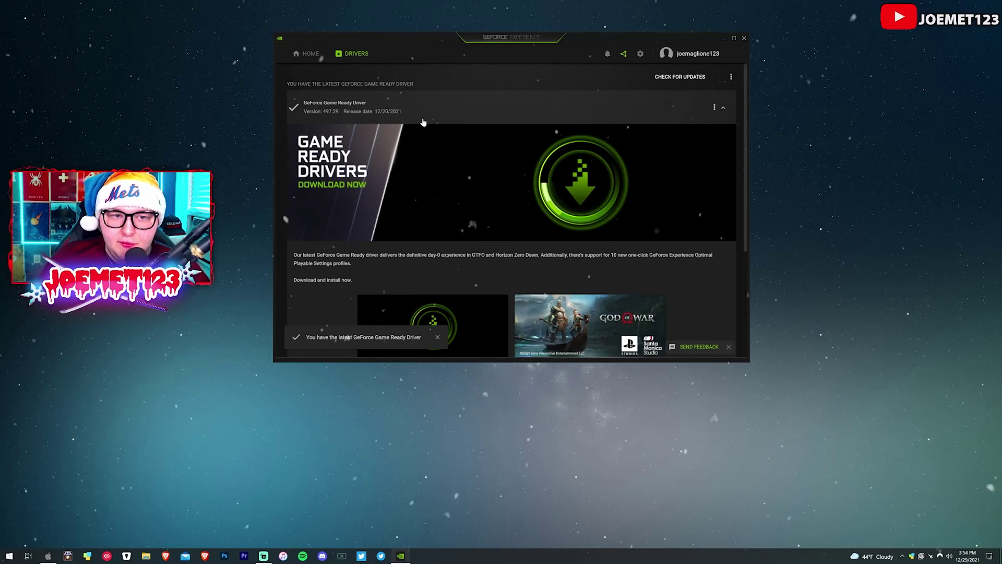
left_click(732, 77)
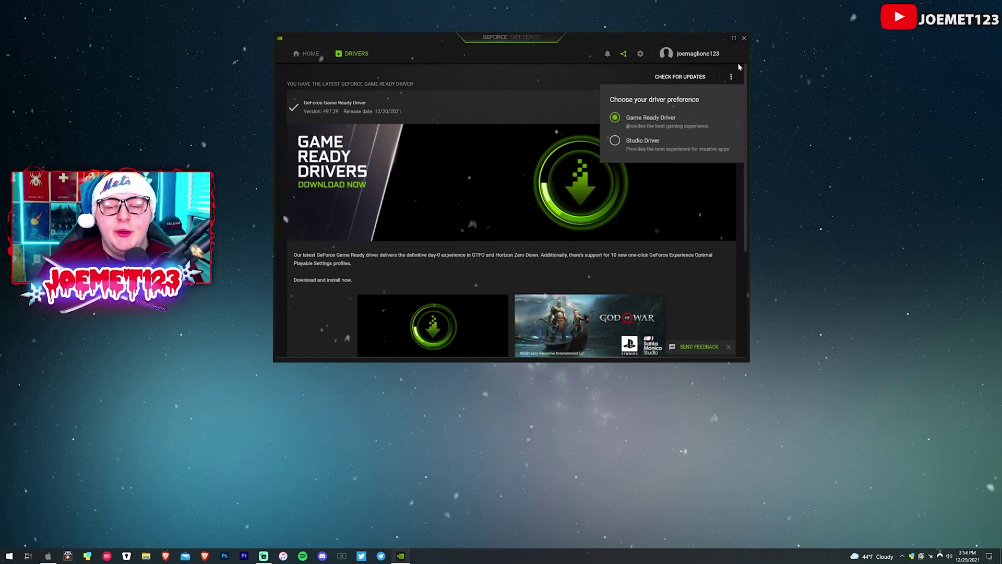
left_click(729, 78)
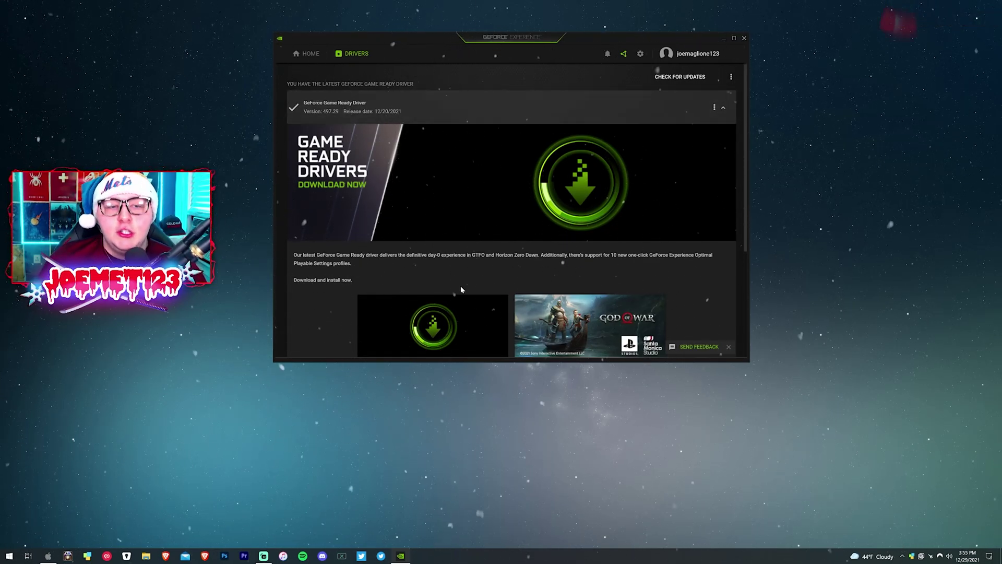
Review the Game Ready Driver and Studio Driver preference choices again and close GeForce Experience.
left_click(730, 78)
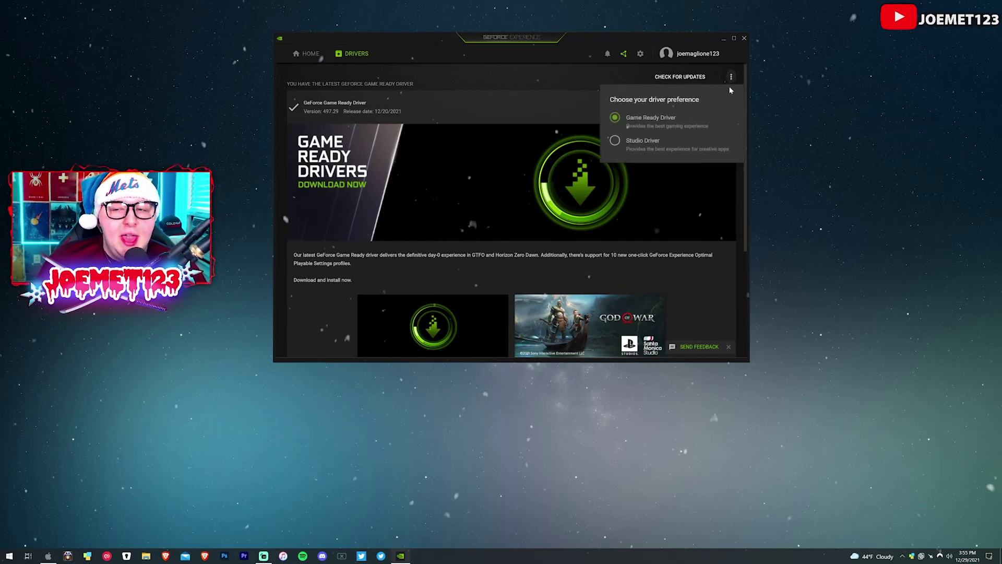
left_click(730, 77)
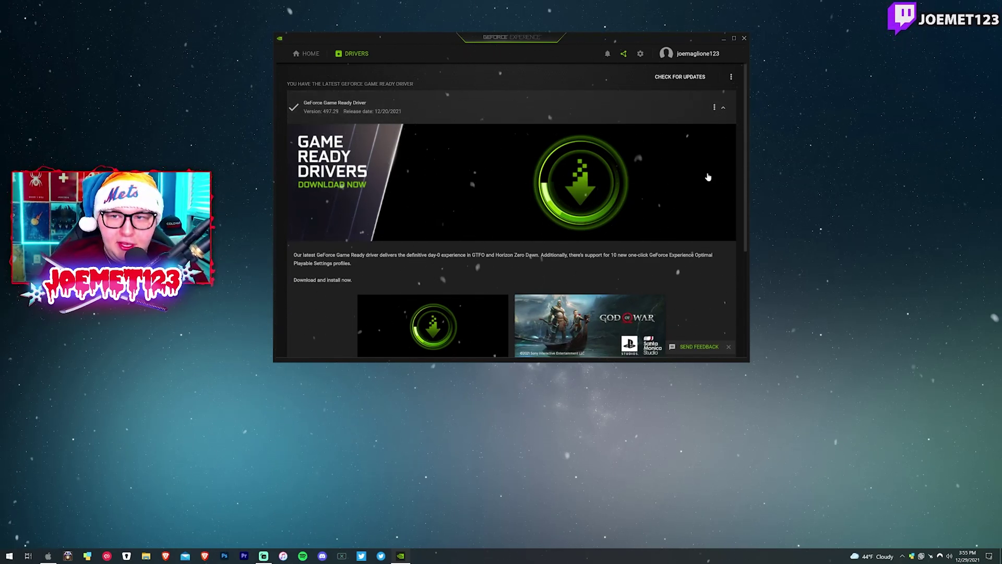
left_click(731, 77)
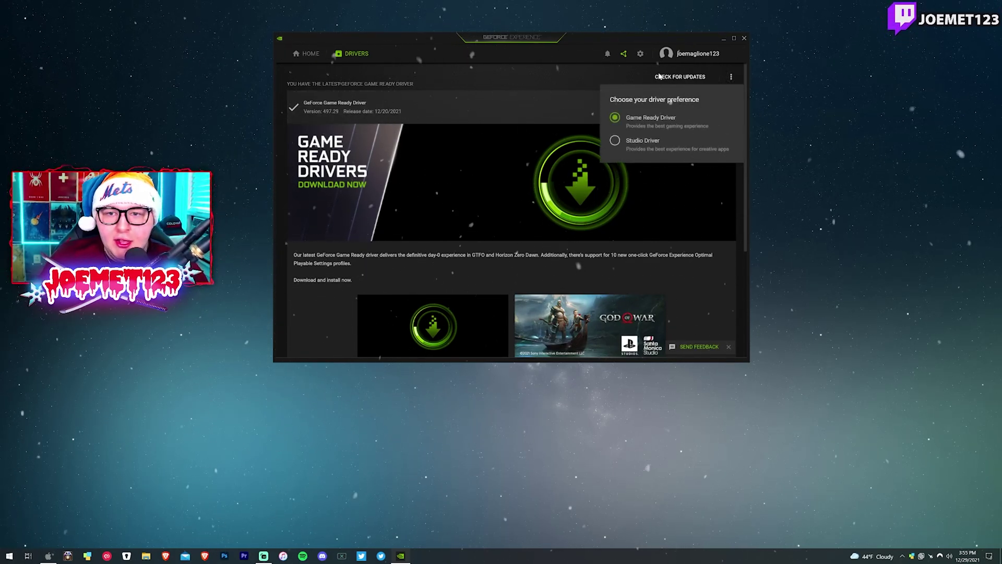
left_click(547, 65)
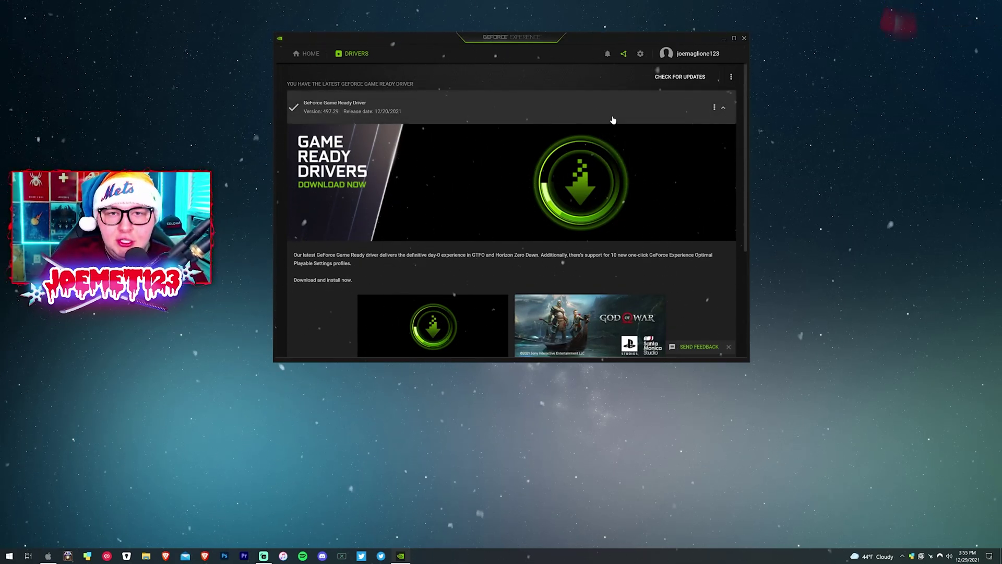
left_click(744, 38)
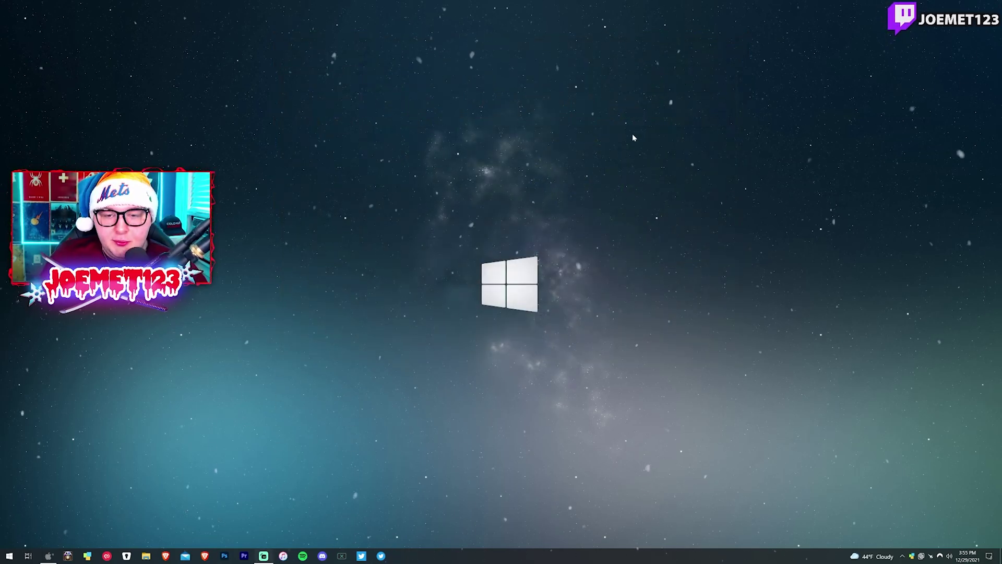
right_click(392, 115)
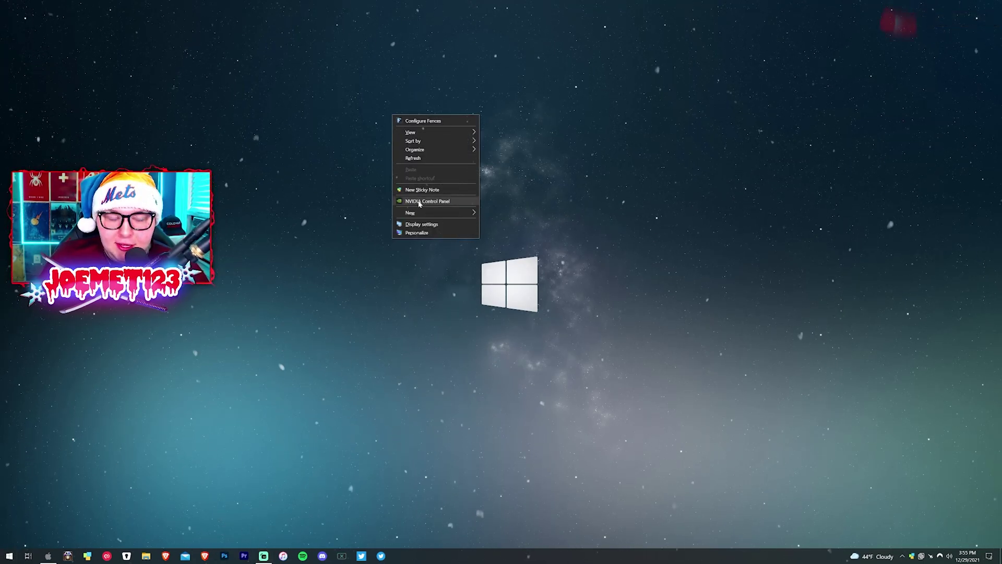
right_click(385, 107)
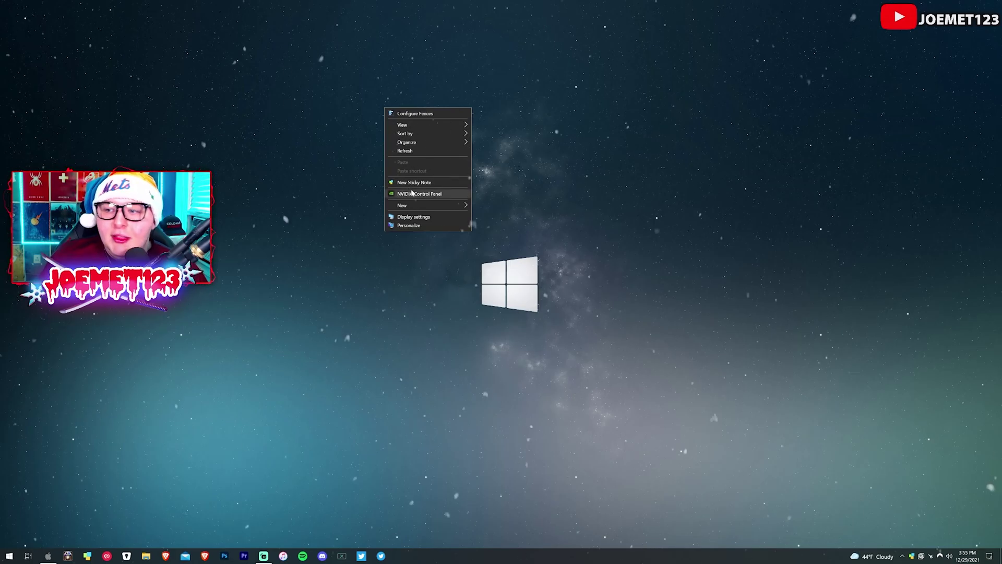
left_click(561, 395)
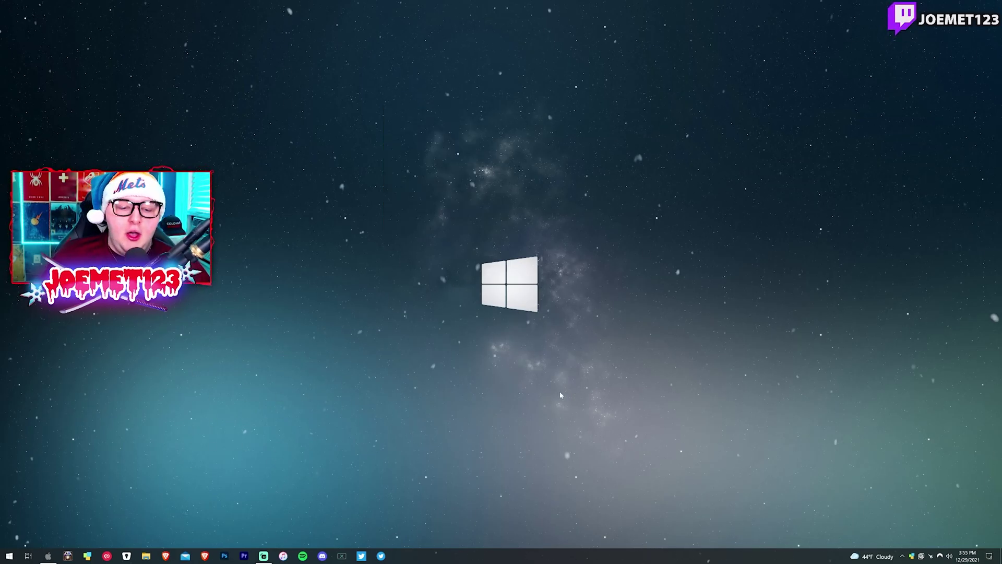
Relaunch GeForce Experience with a Windows search for "gef" and check for driver updates.
left_click(5, 557)
type("gef")
key("Return")
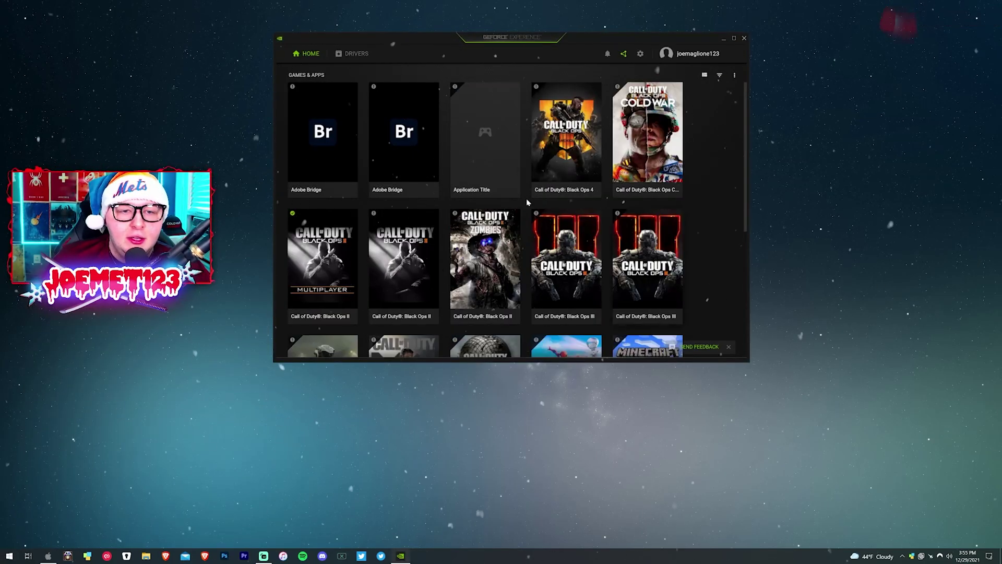
left_click(342, 52)
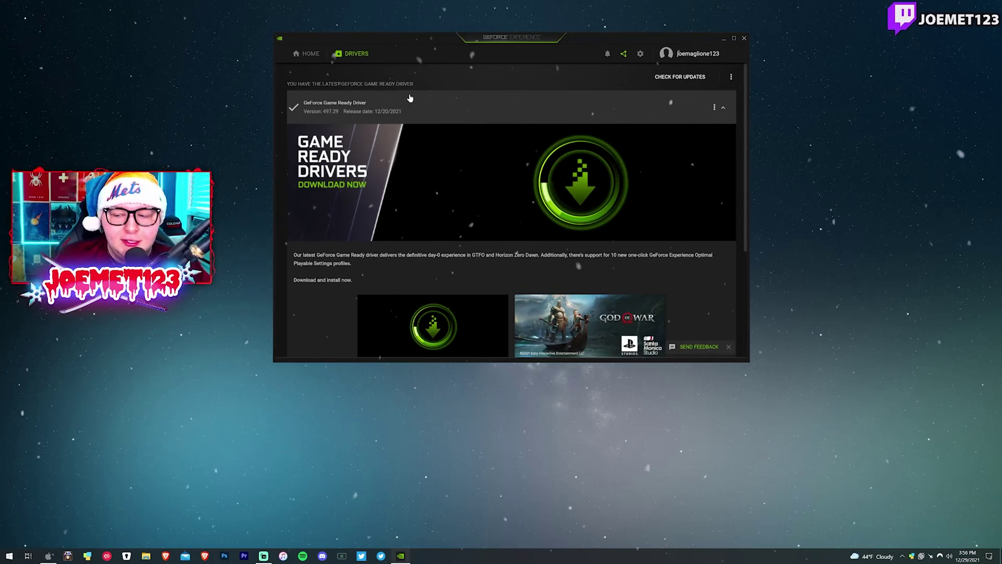
left_click(681, 77)
Look through the detected games and apps, revisit the drivers page and close GeForce Experience.
left_click(308, 53)
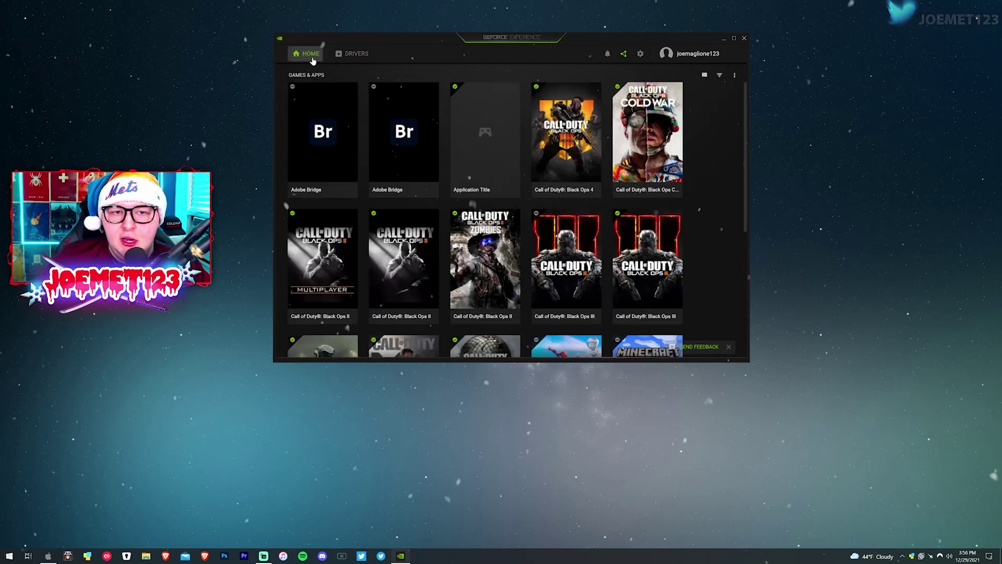
left_click(352, 54)
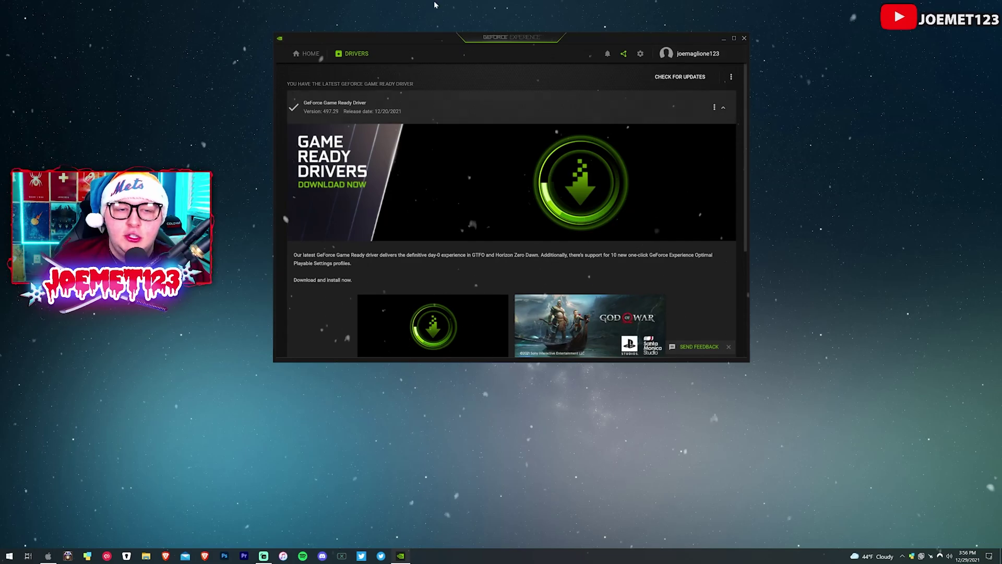
left_click(293, 52)
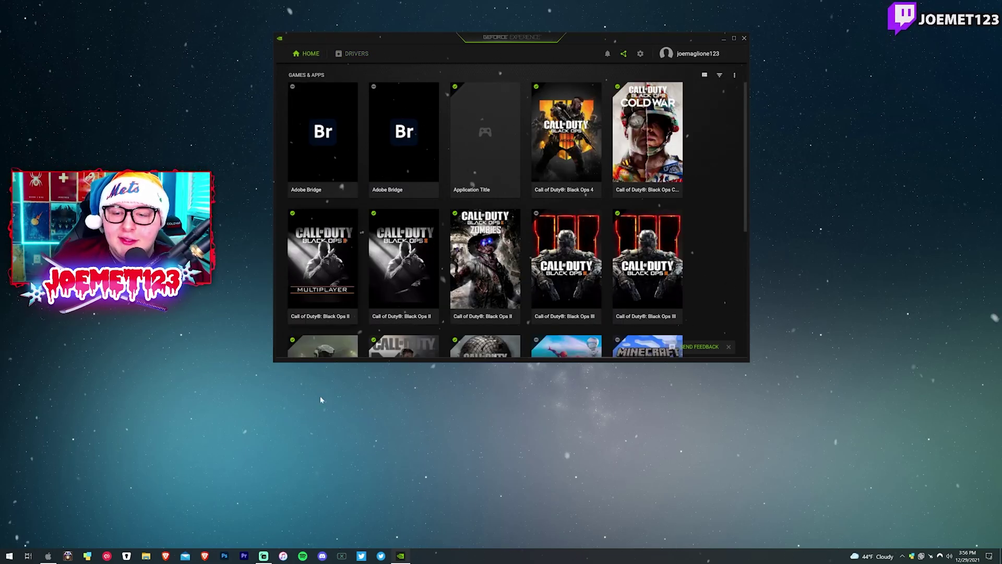
scroll(663, 220, "down", 2)
scroll(663, 219, "down", 2)
scroll(452, 148, "up", 5)
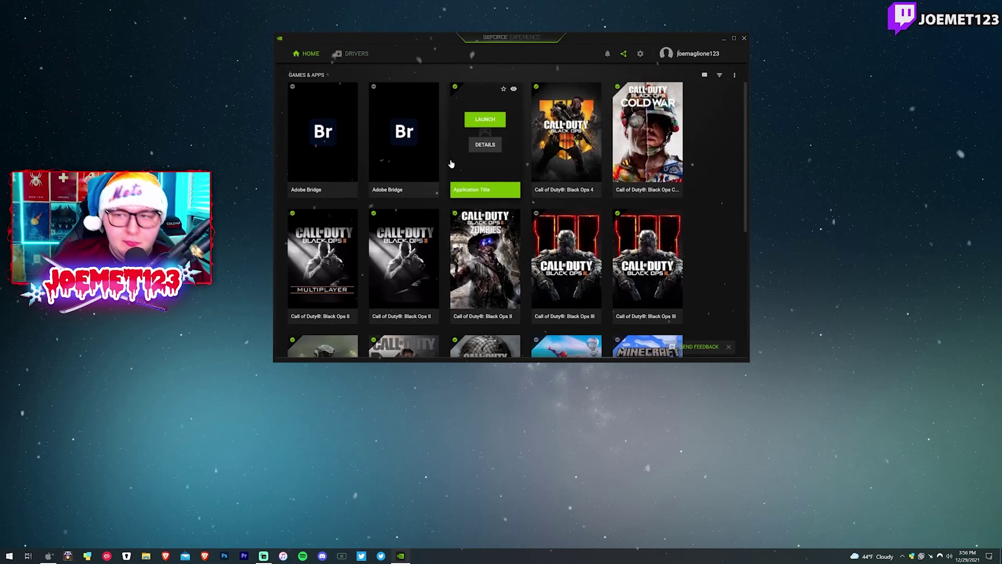
left_click(361, 53)
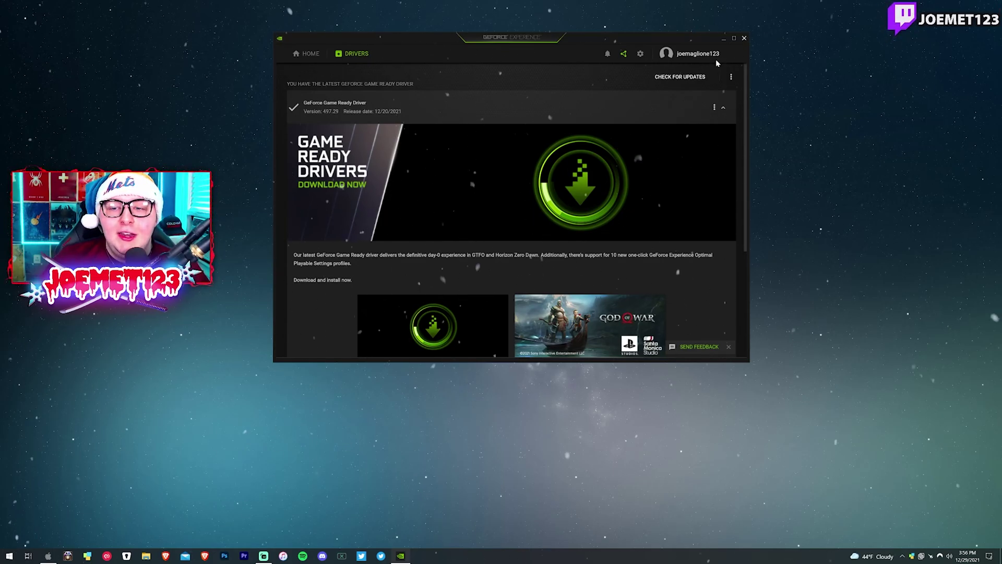
left_click(743, 38)
Launch the NVIDIA Control Panel from the desktop.
right_click(655, 103)
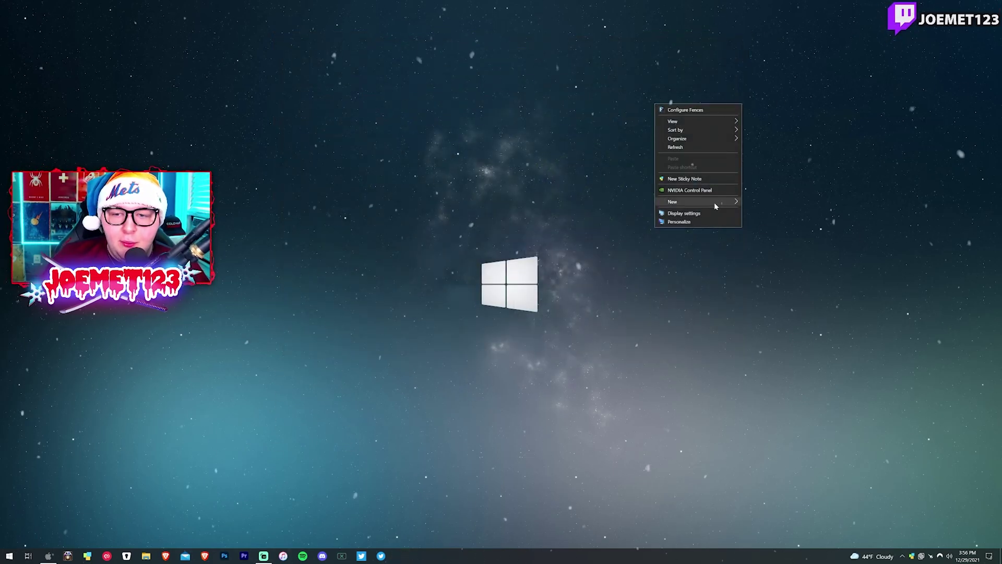
left_click(533, 377)
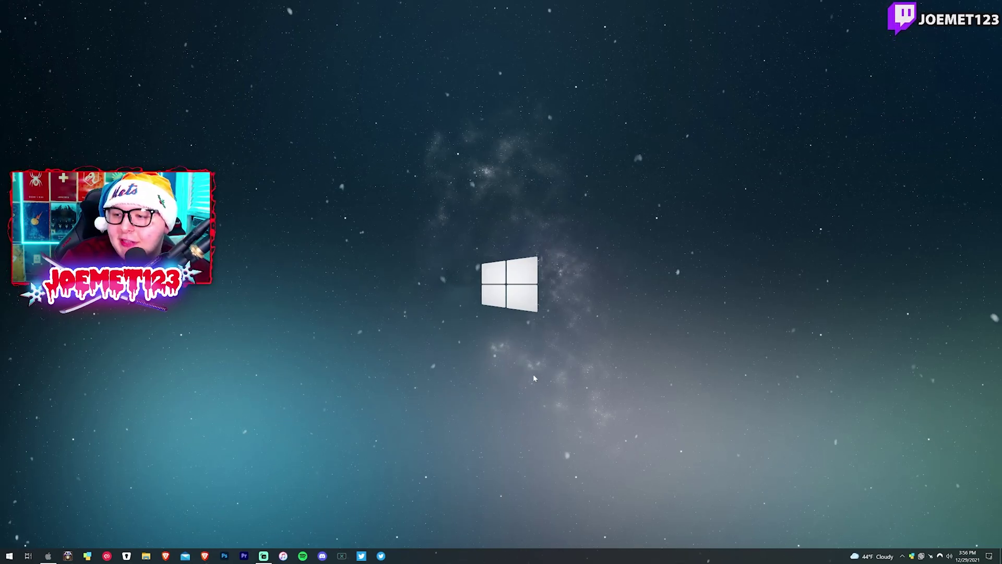
right_click(470, 25)
left_click(506, 117)
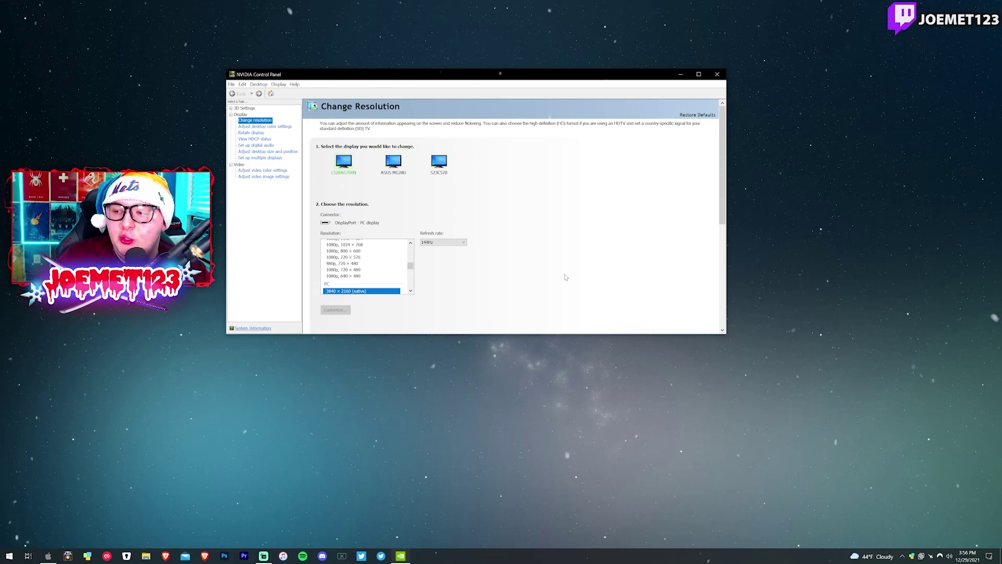
Expand the 3D Settings group and examine the options for adjusting image settings with preview.
left_click(232, 110)
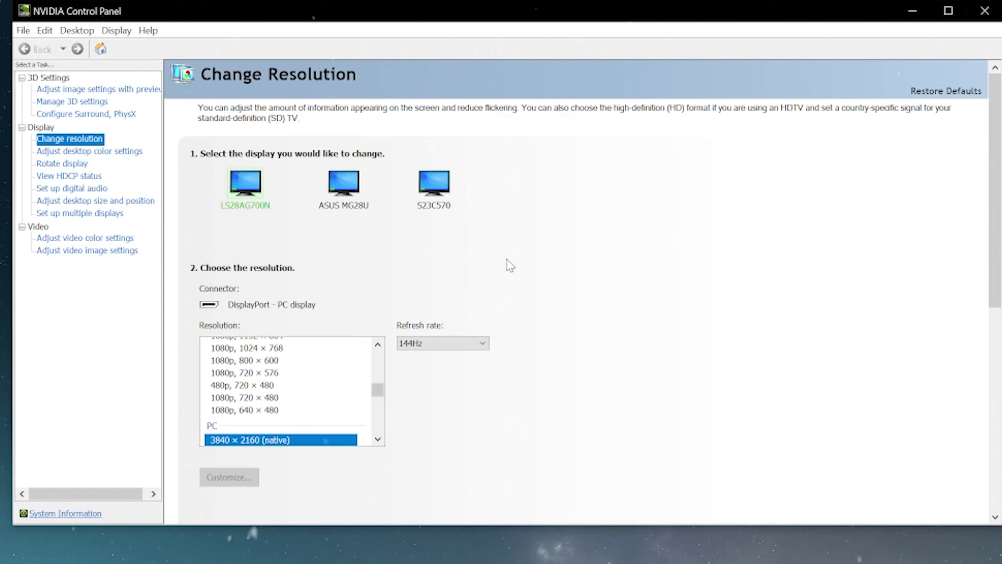
scroll(510, 265, "down", 1)
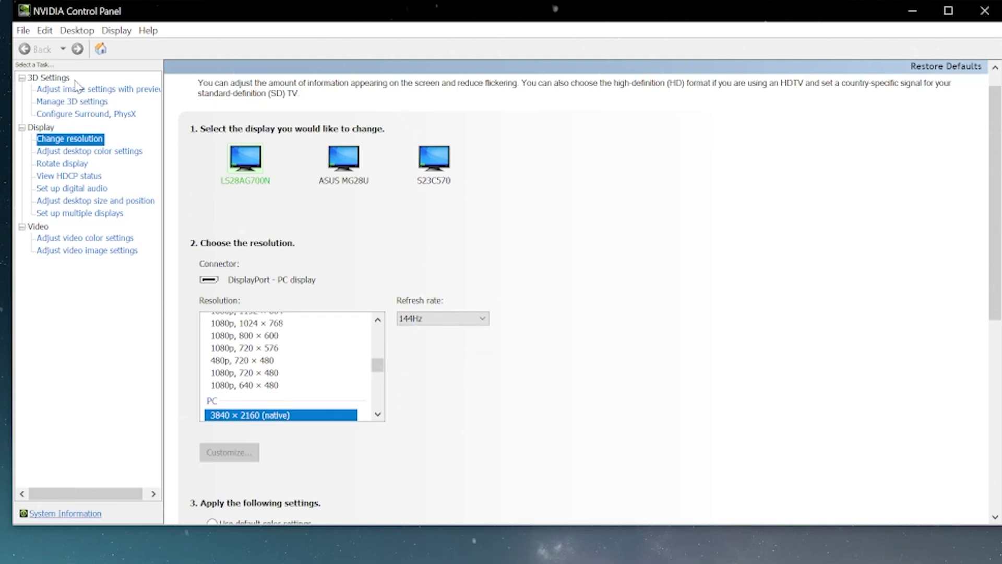
left_click(100, 92)
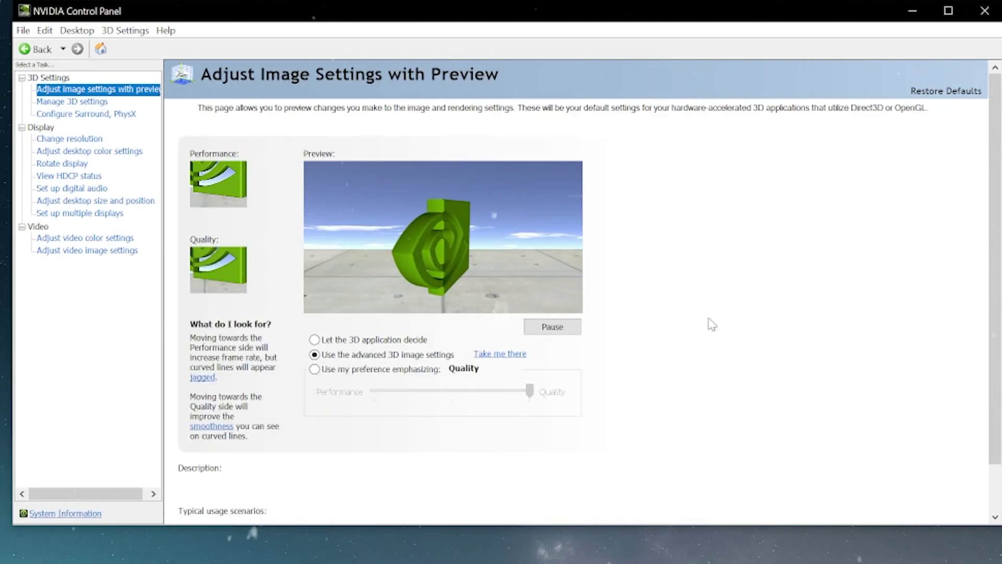
mouse_move(403, 356)
mouse_move(406, 375)
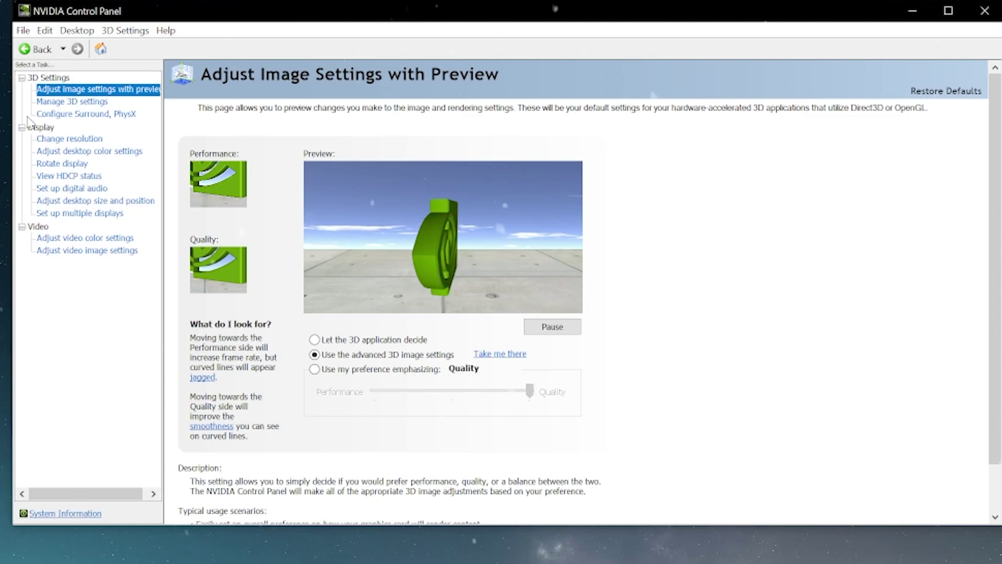
Go to Manage 3D Settings from the advanced 3D image settings option and review the whole global settings list.
left_click(72, 103)
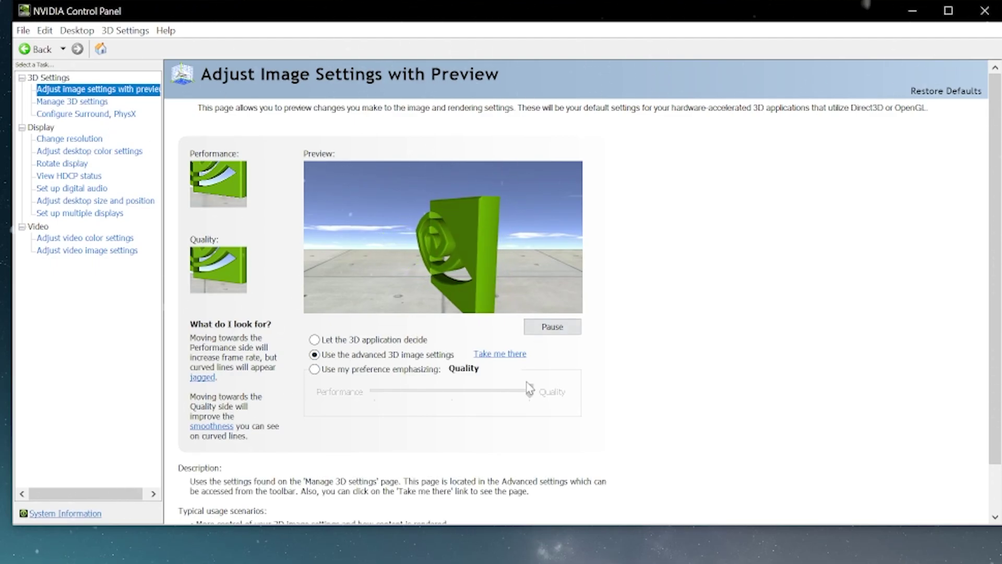
left_click(501, 354)
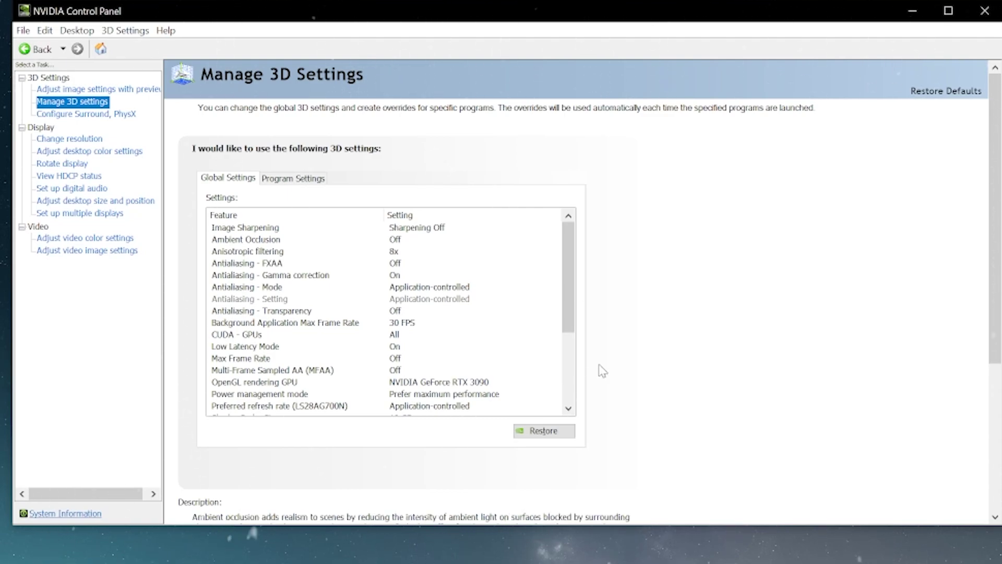
left_click_drag(565, 308, 581, 373)
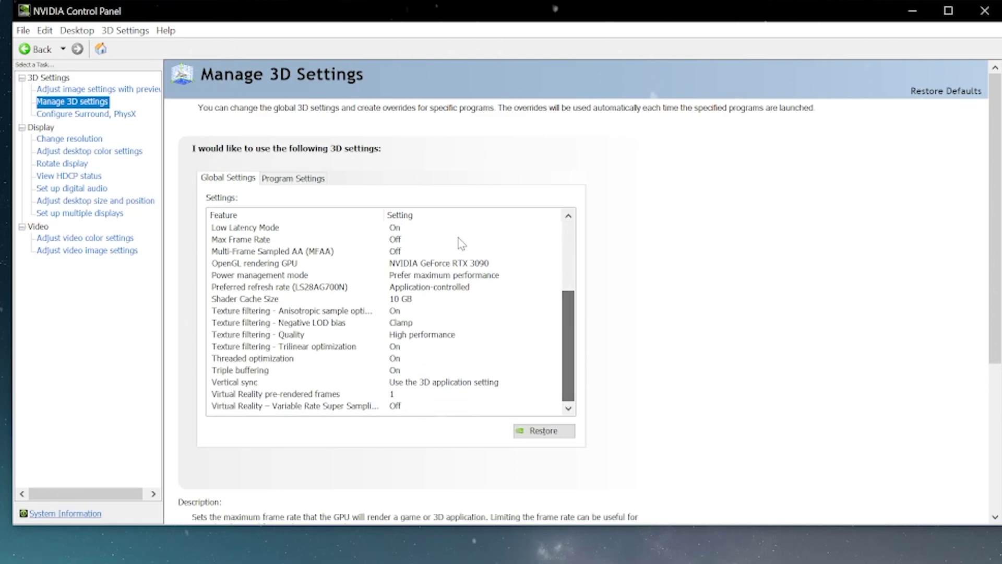
Compare the global settings with the program-specific ones and read through the settings for 3DMark (3dmark.exe).
left_click(262, 178)
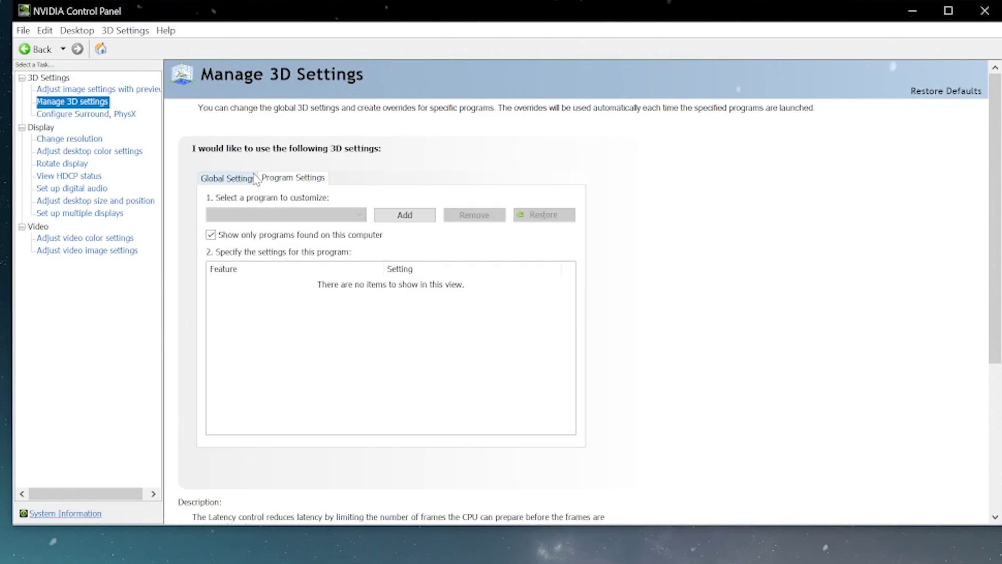
left_click(246, 177)
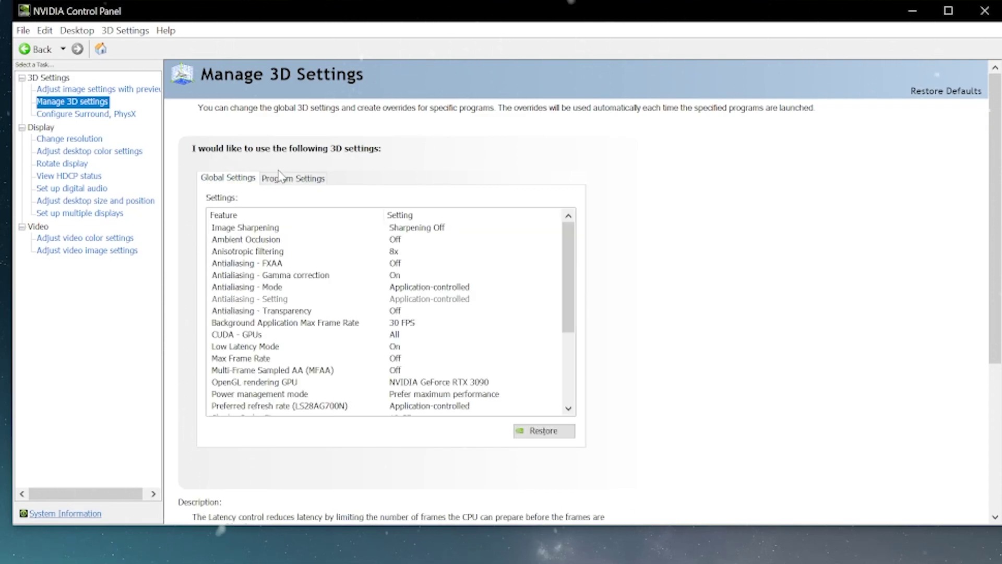
left_click(308, 181)
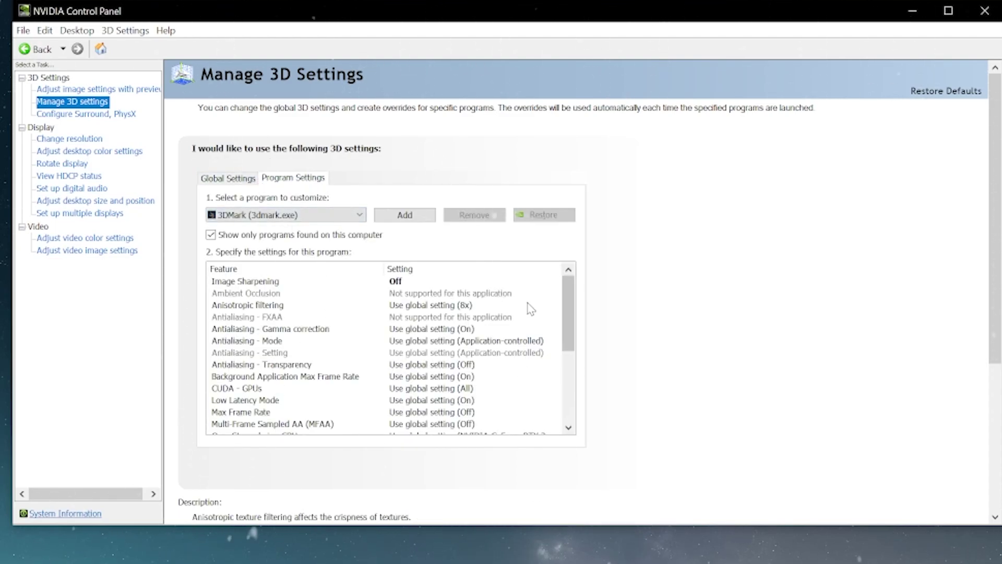
scroll(552, 285, "down", 2)
scroll(419, 305, "down", 4)
scroll(696, 324, "up", 2)
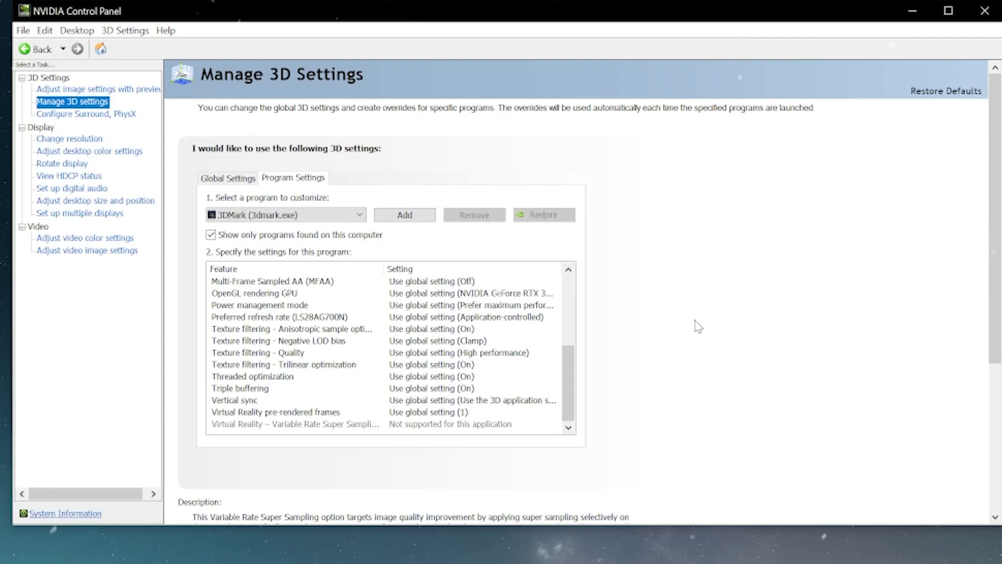
Switch between the global and program-specific 3D settings and look through the list of programs that can be customized.
left_click(228, 177)
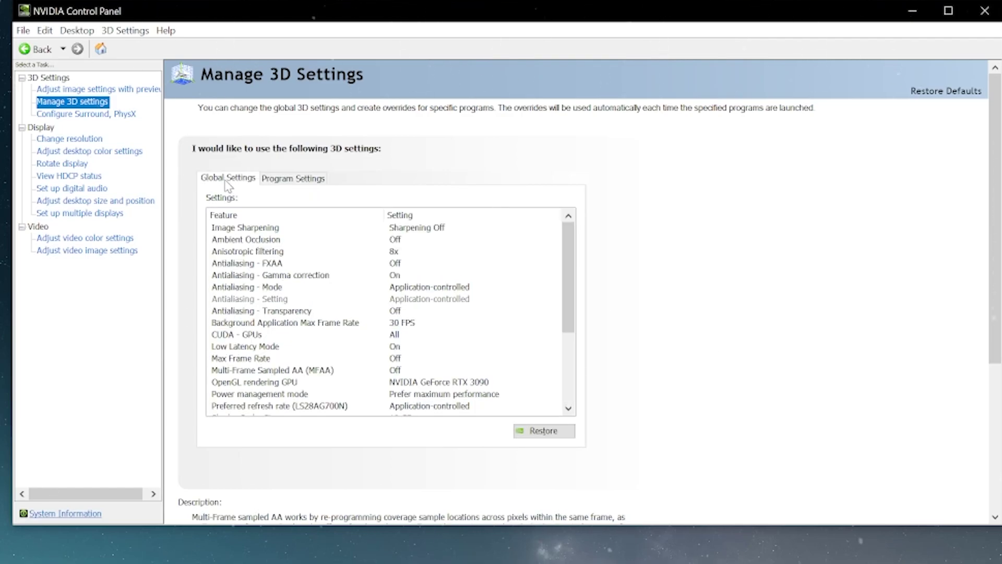
left_click(284, 177)
left_click(308, 216)
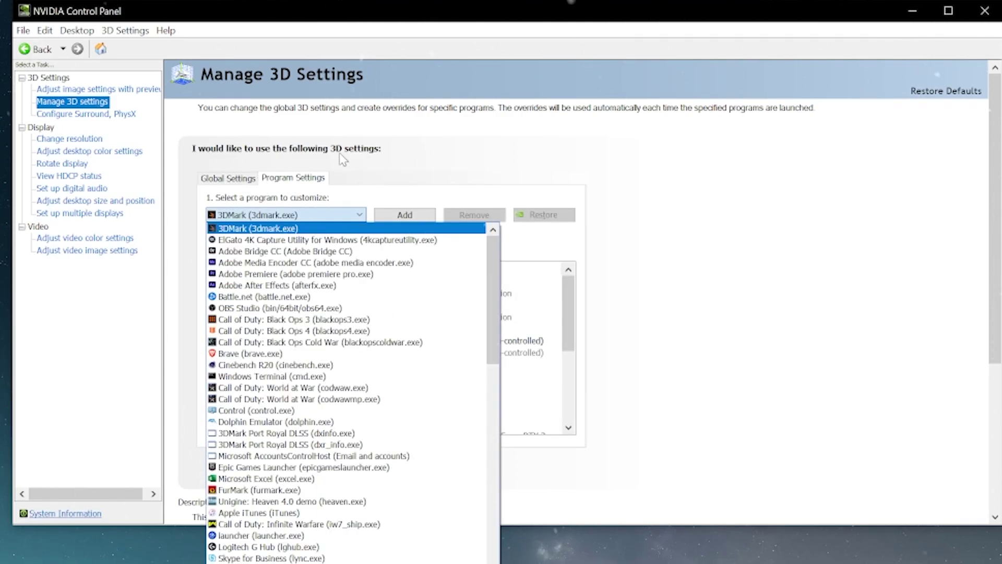
left_click(240, 180)
left_click(240, 180)
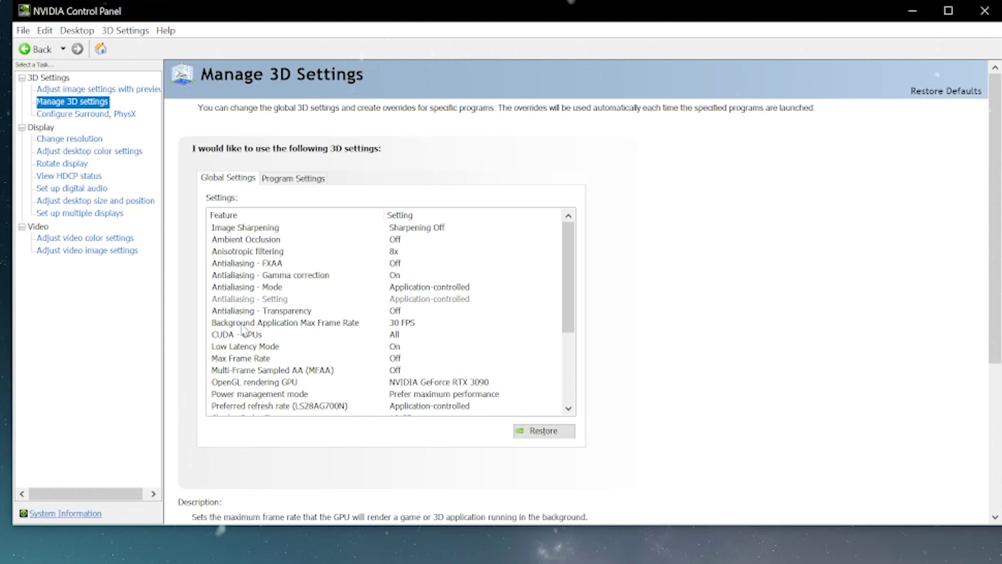
Inspect the Background Application Max Frame Rate setting in the global 3D settings.
left_click(398, 324)
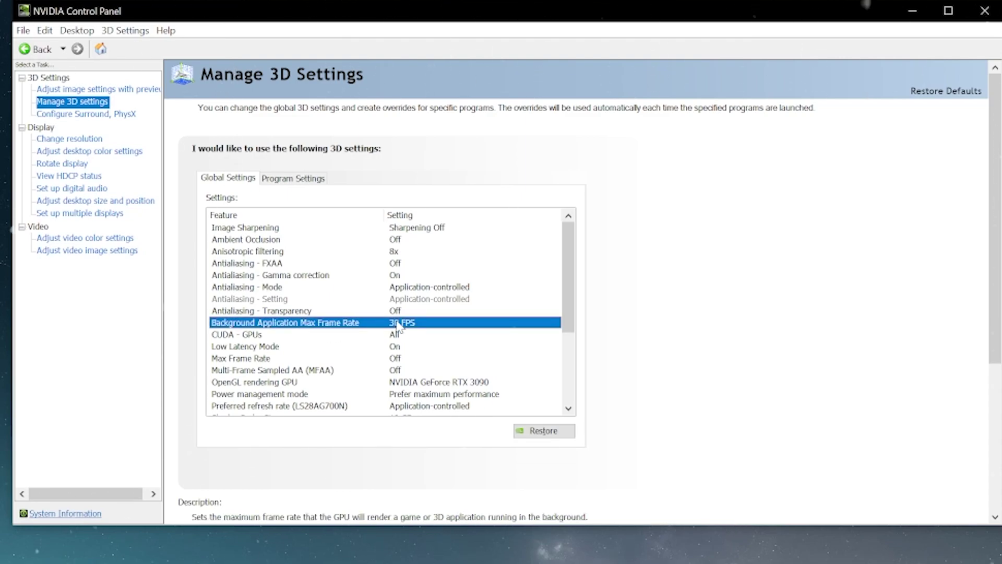
left_click(397, 324)
left_click(663, 443)
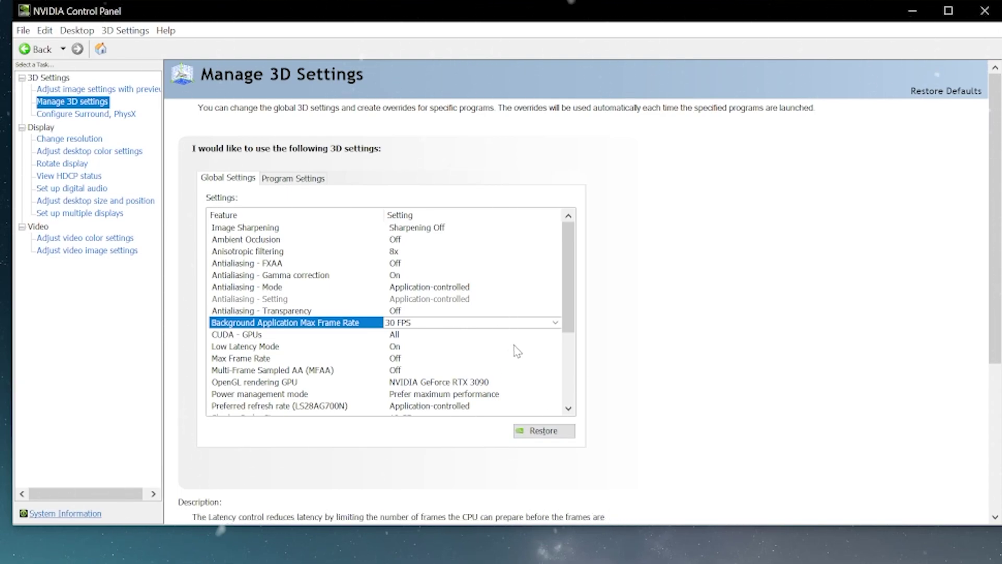
Inspect the choices for Power management mode in the global 3D settings.
mouse_move(566, 248)
left_mouse_down()
mouse_move(565, 273)
mouse_move(567, 235)
left_mouse_up()
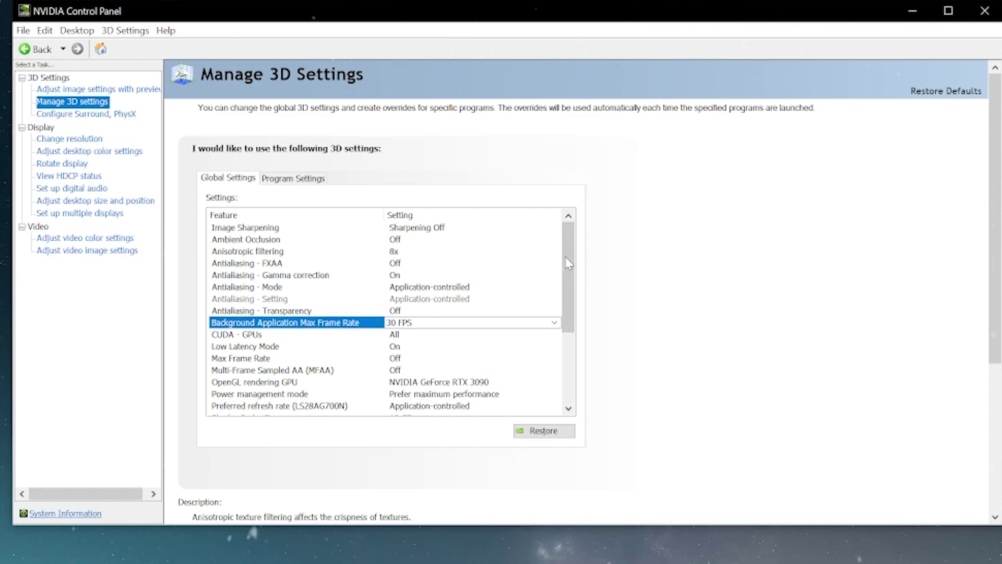
scroll(503, 329, "down", 3)
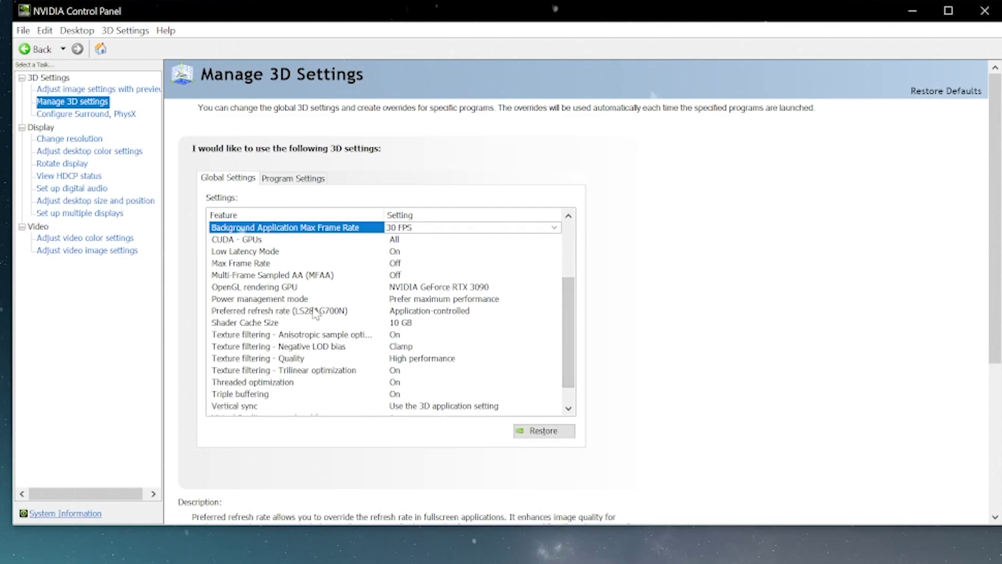
left_click(398, 304)
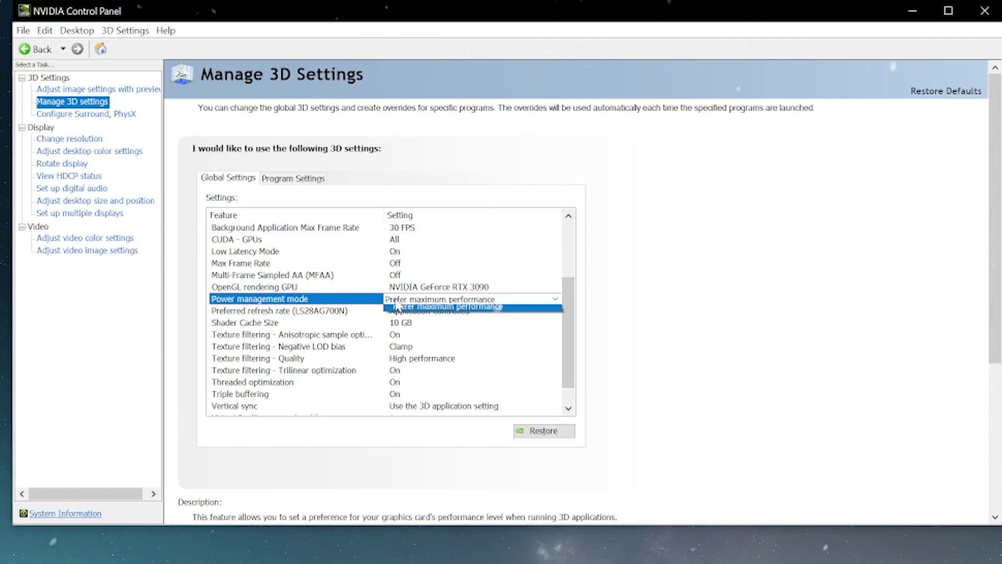
left_click(400, 303)
left_click(818, 290)
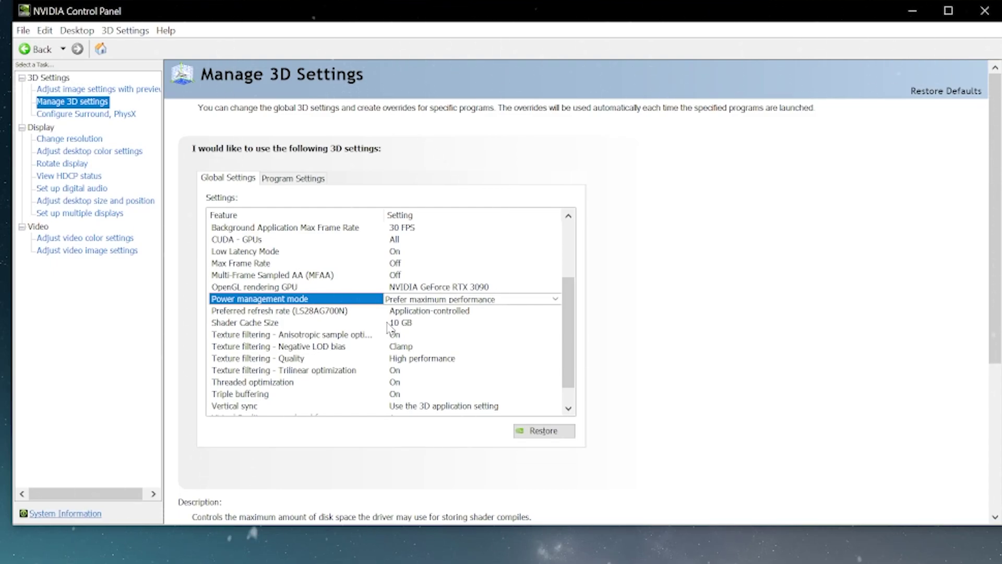
Review the Background Application Max Frame Rate, Power management mode, Texture filtering - Quality and Low Latency Mode entries in the global settings.
scroll(388, 327, "up", 1)
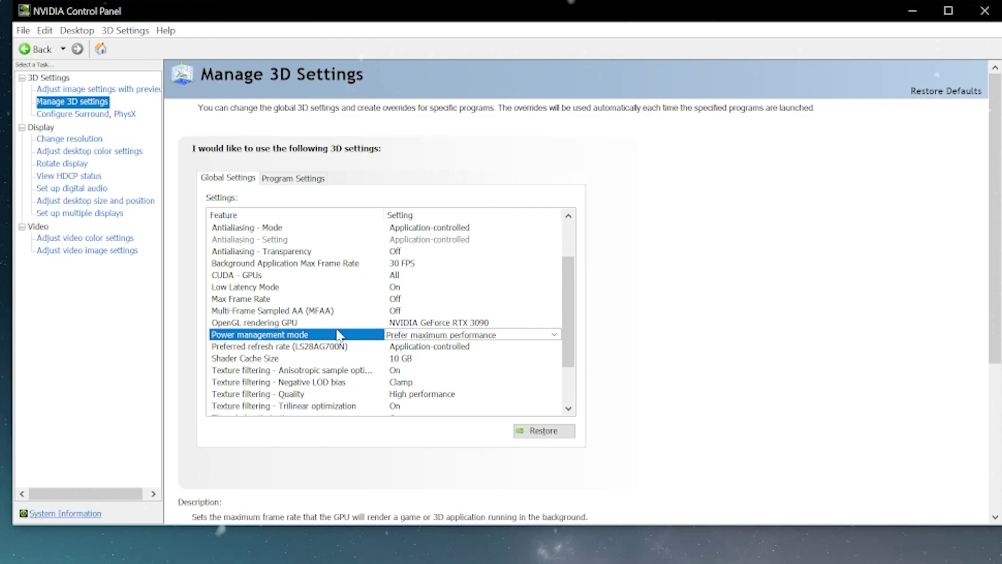
left_click(327, 264)
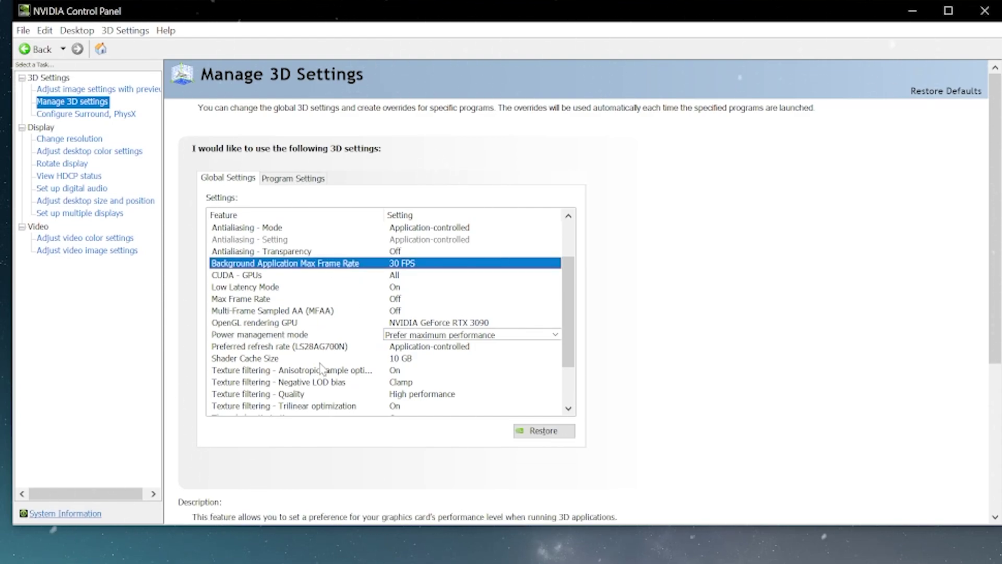
left_click(313, 335)
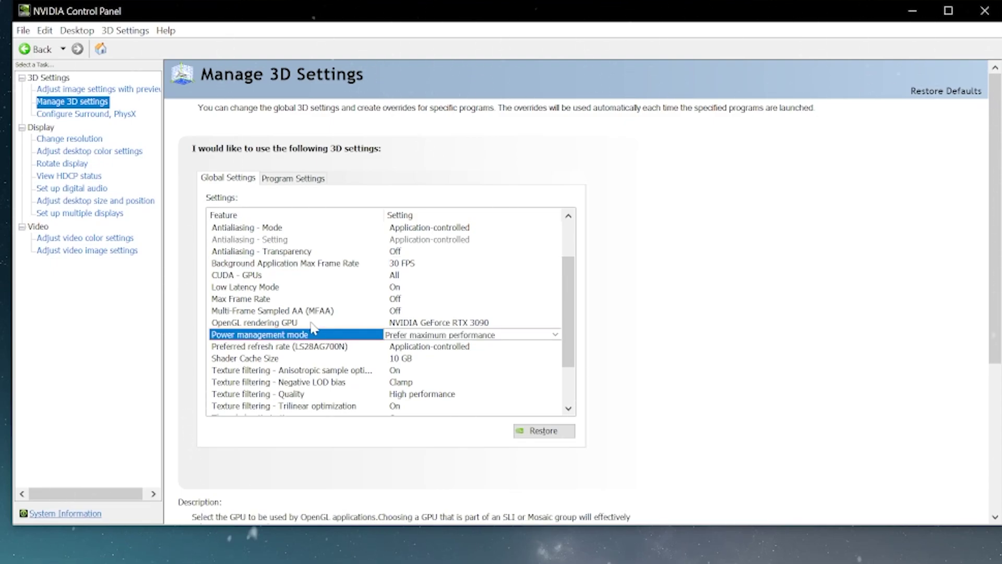
scroll(310, 320, "down", 1)
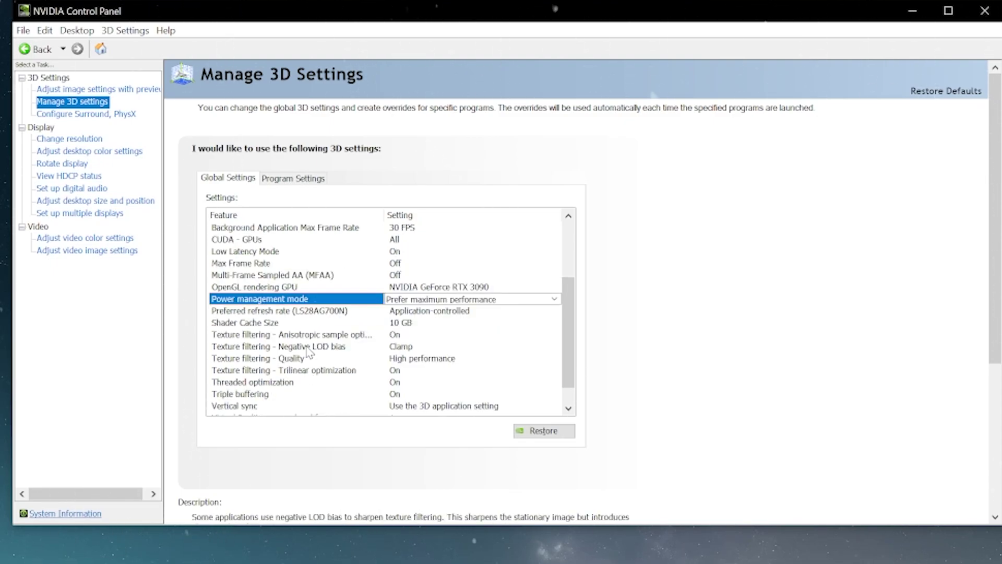
left_click(308, 360)
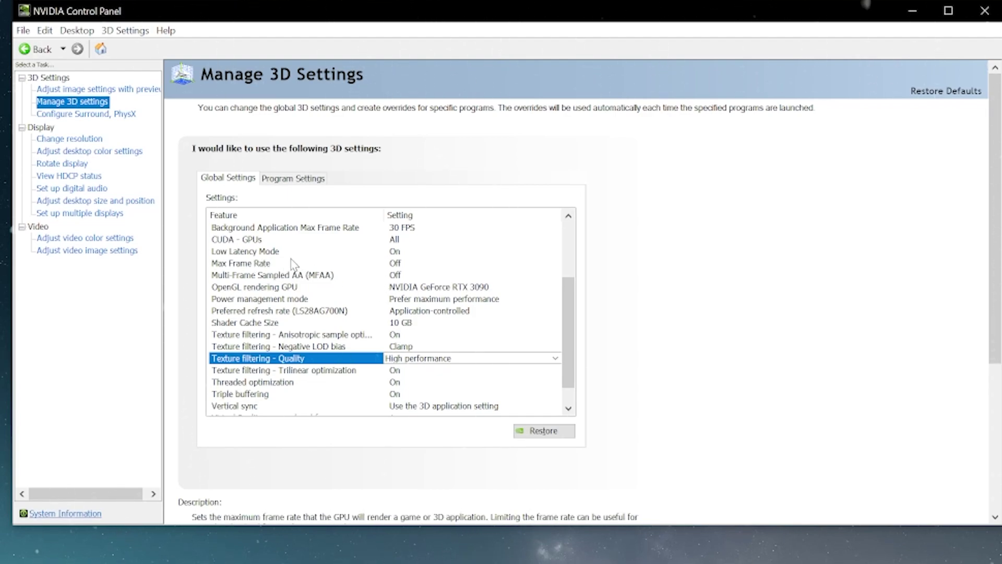
left_click(248, 252)
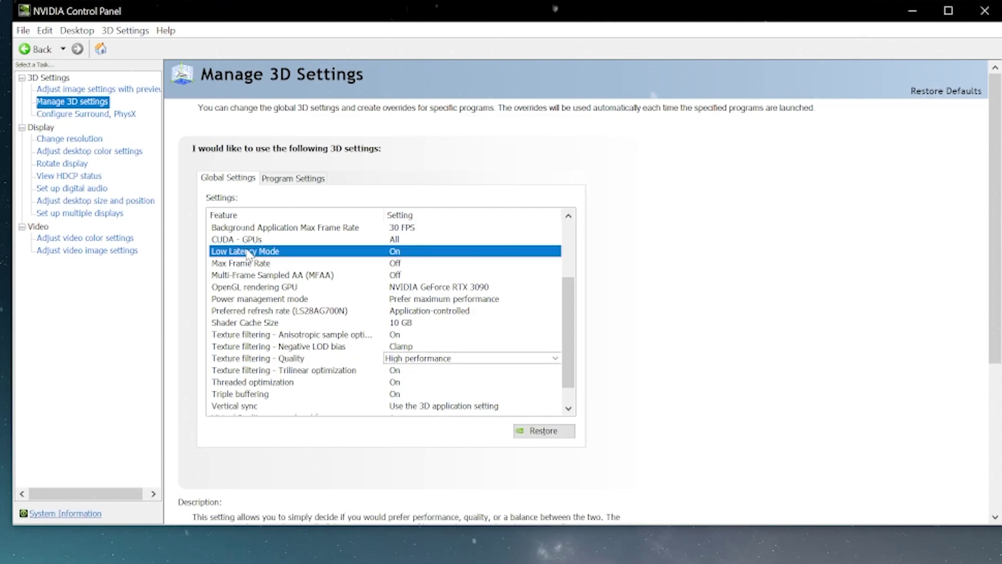
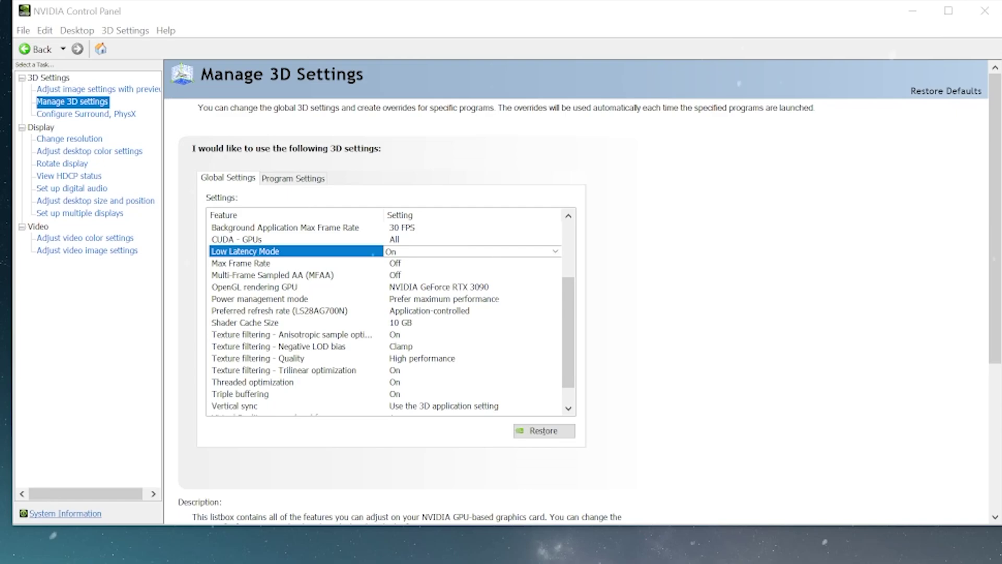
Close the NVIDIA Control Panel and launch MSI Afterburner by searching Windows for "msi".
left_click(985, 10)
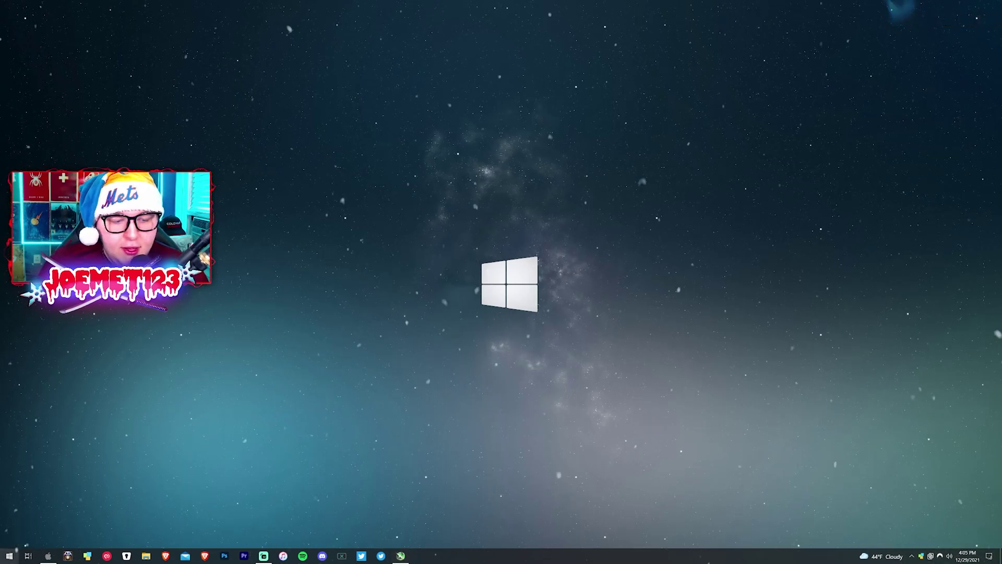
key("super")
type("msi")
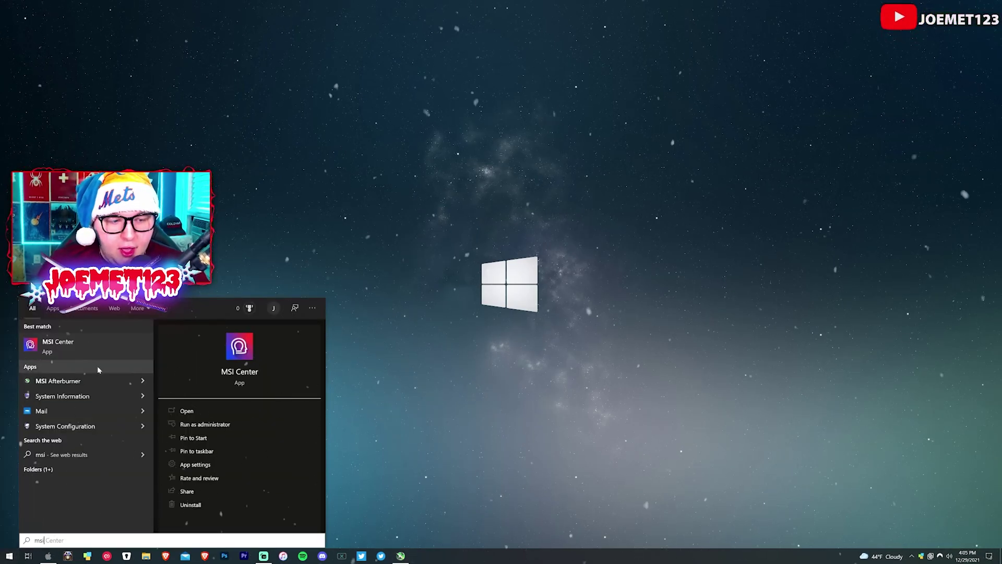
left_click(92, 380)
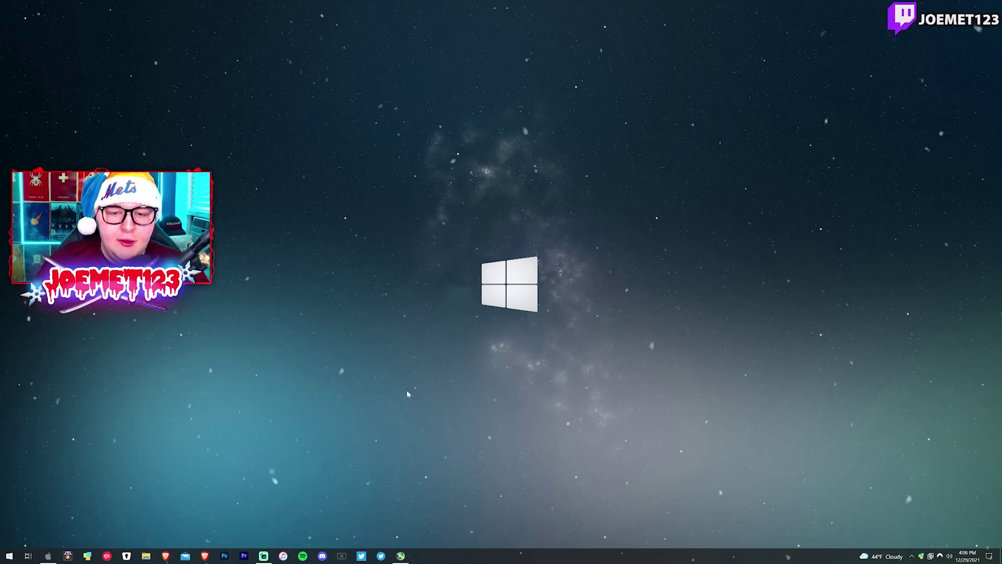
Search the web in Brave for "msi graphics card software" and highlight the Afterburner result.
left_click(205, 554)
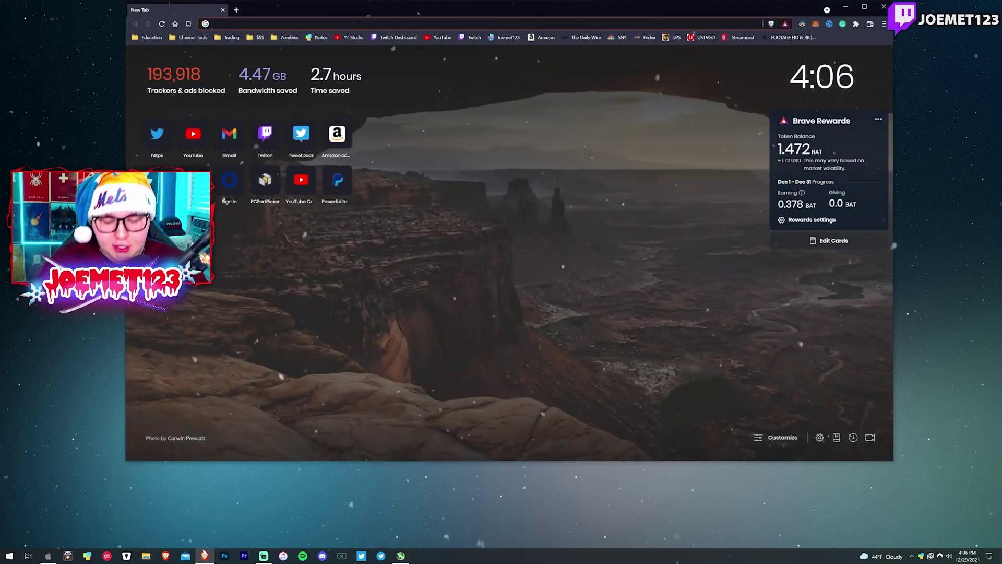
type("msi graphic")
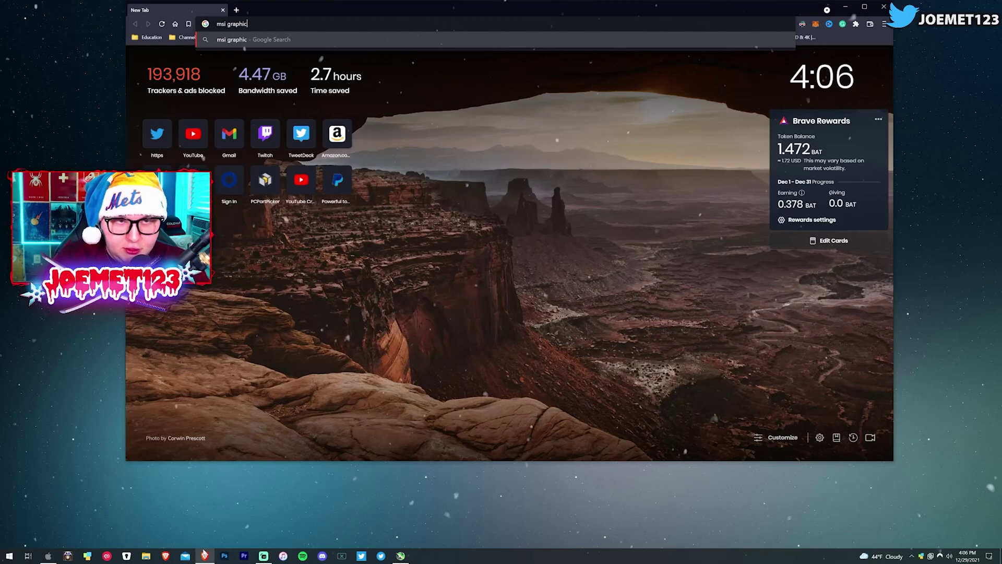
type("s carfsoftware")
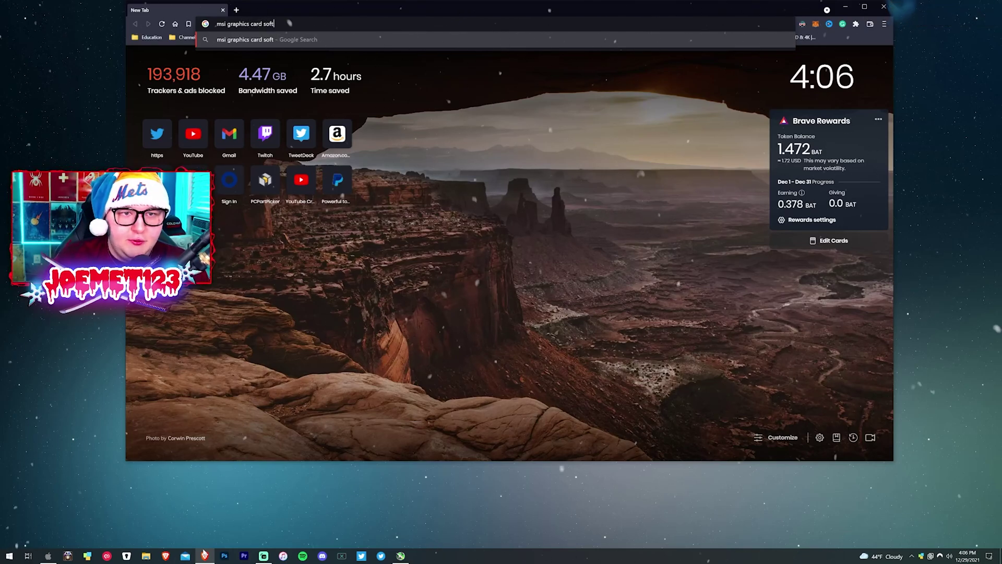
key("Return")
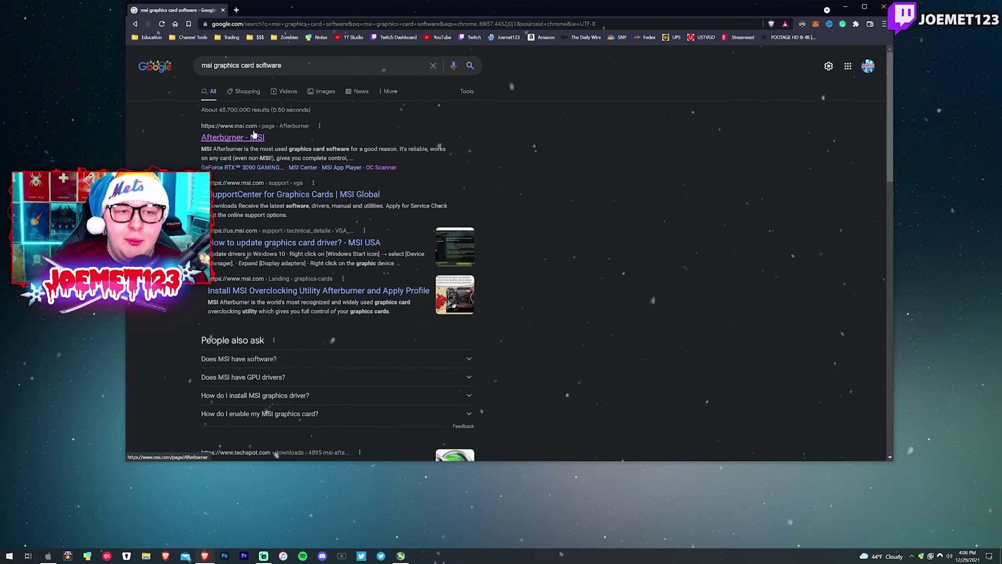
left_click_drag(183, 140, 450, 139)
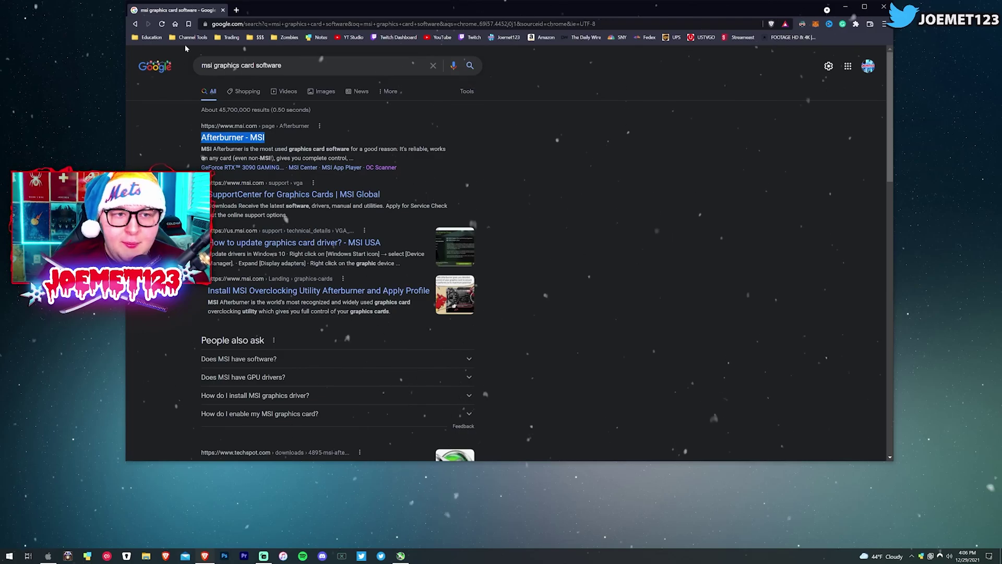
Change the web search to "gigabyte graphics card software" and look at the results for that brand.
left_click(211, 66)
double_click(211, 66)
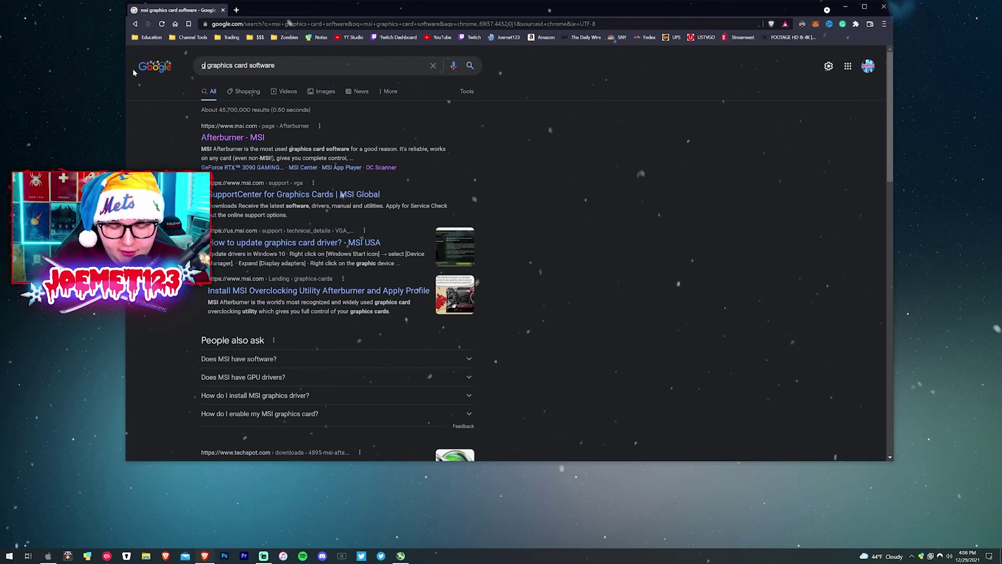
type("gigabyte")
key("Return")
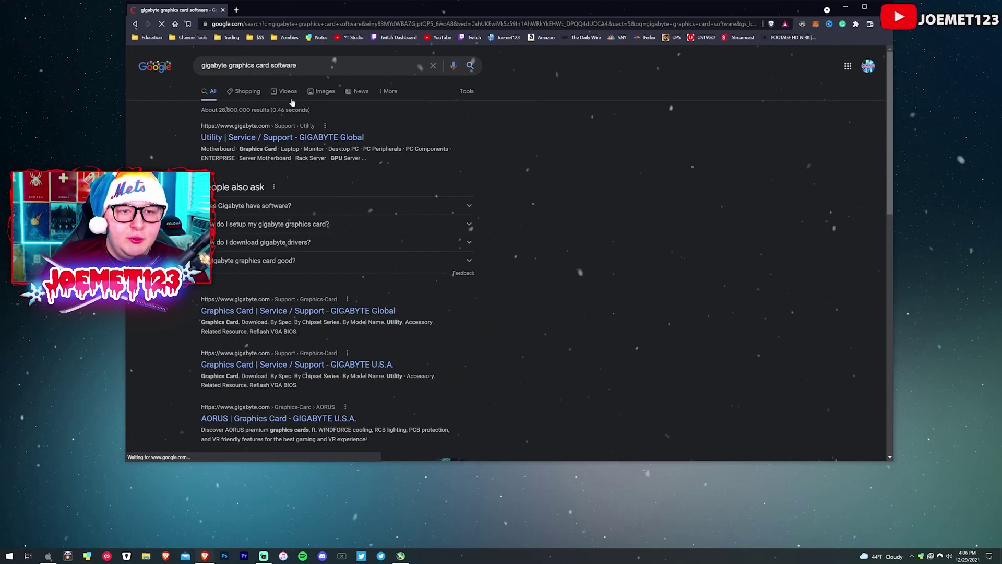
left_click(260, 131)
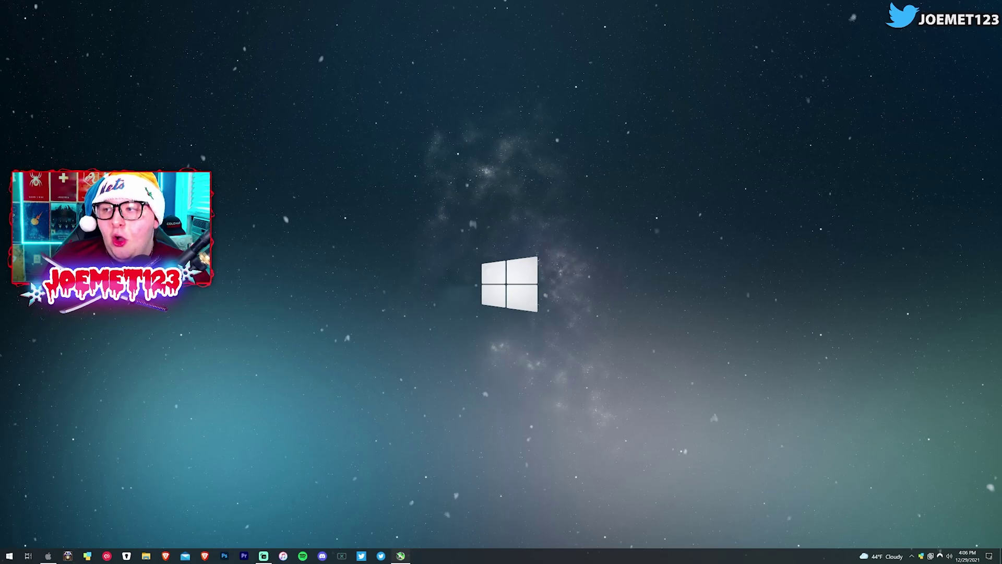
Bring the MSI Afterburner window onto the main desktop and browse the available skins in its User Interface properties.
left_click_drag(1001, 235, 453, 125)
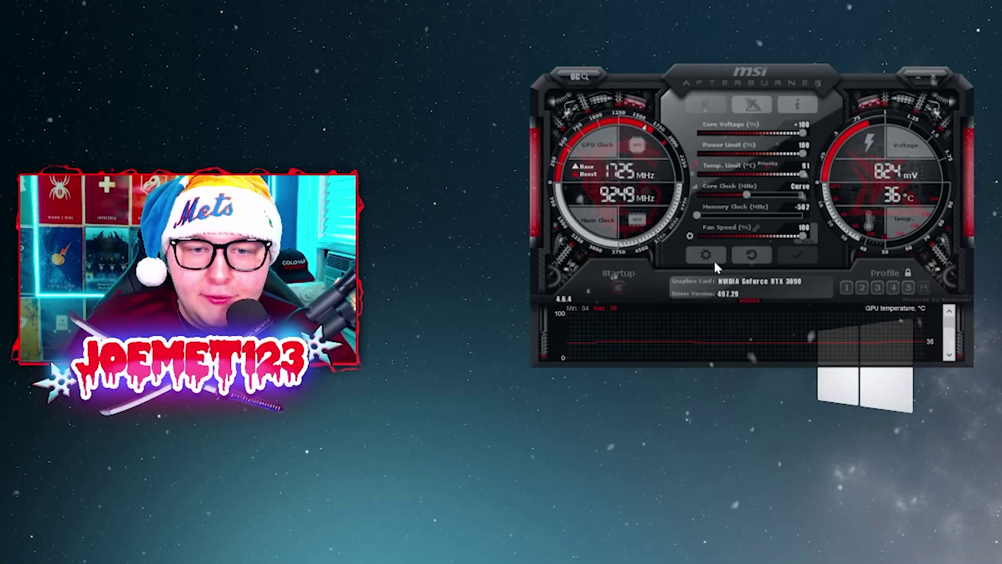
left_click(416, 219)
left_click(800, 96)
left_click(800, 96)
left_click(800, 96)
left_click(801, 97)
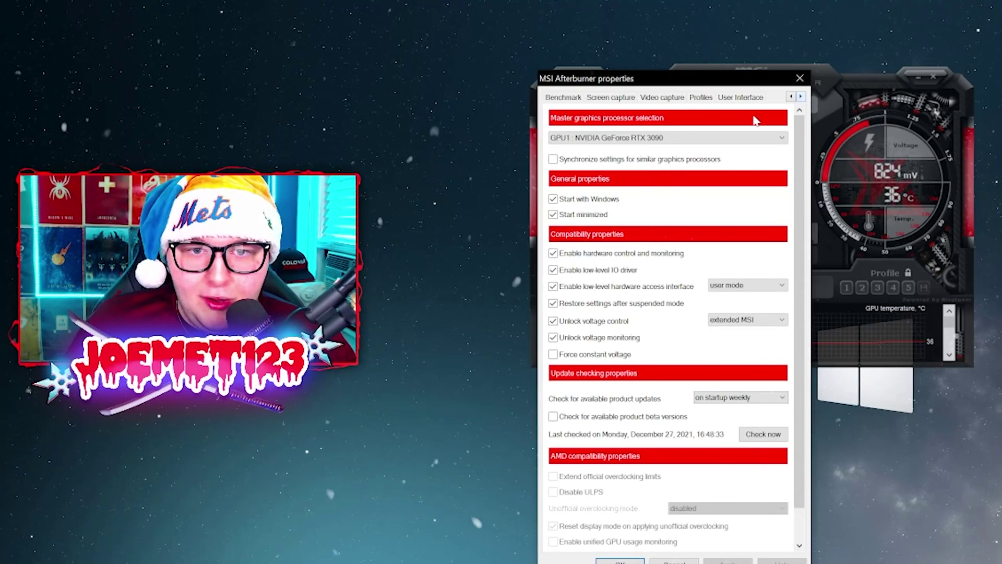
left_click(740, 98)
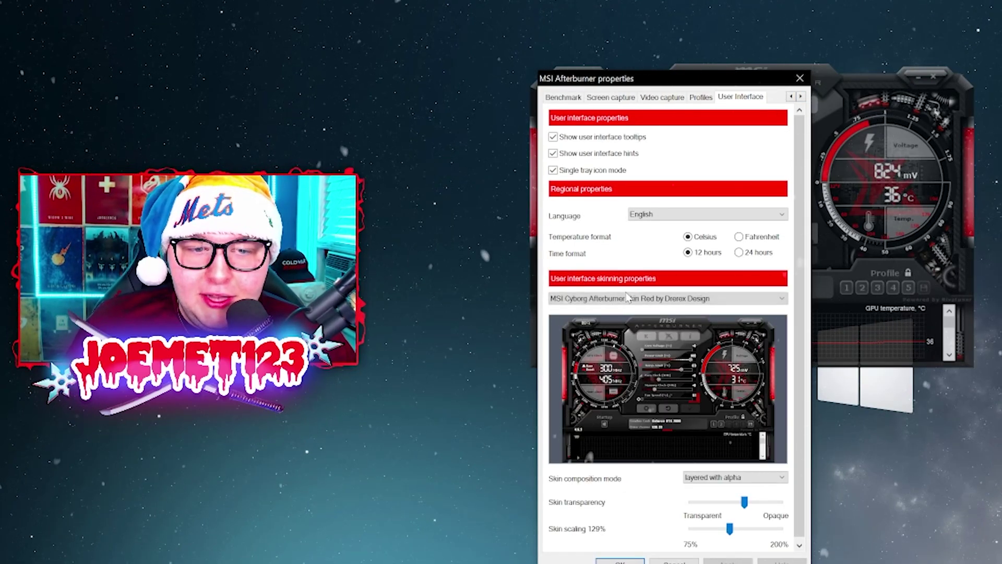
left_click(626, 298)
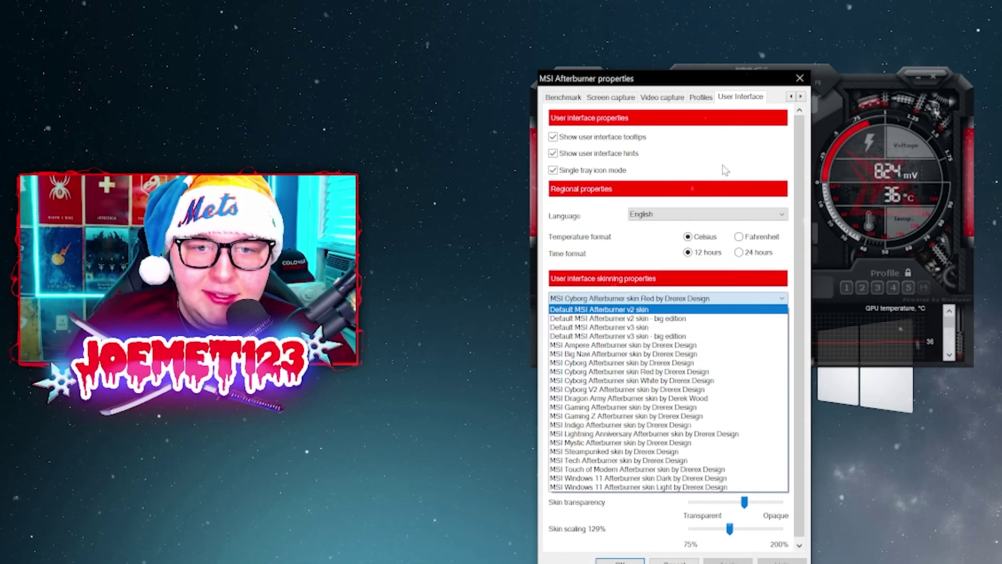
left_click(765, 186)
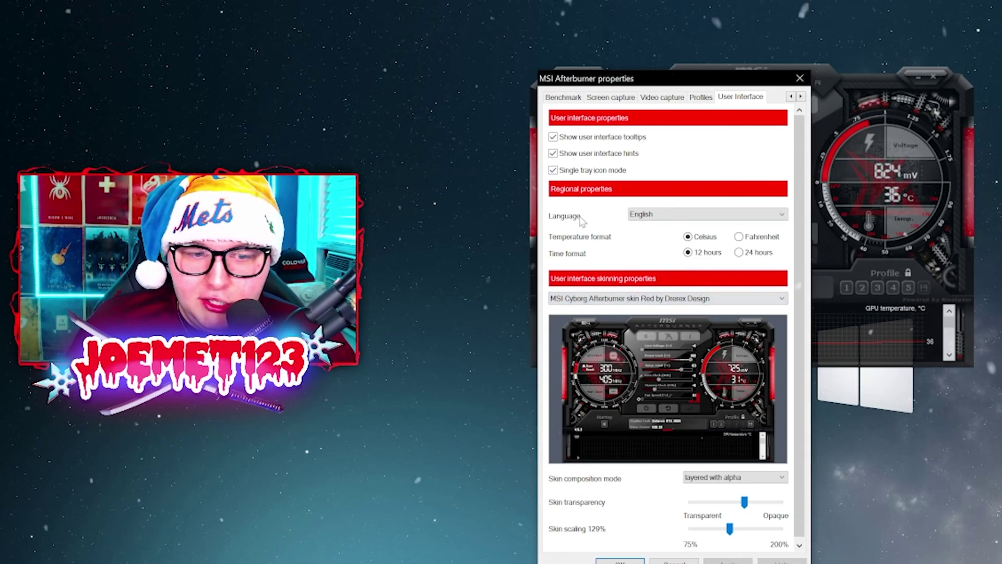
Look over the Benchmark and General properties of MSI Afterburner and cancel the properties dialog.
left_click(567, 97)
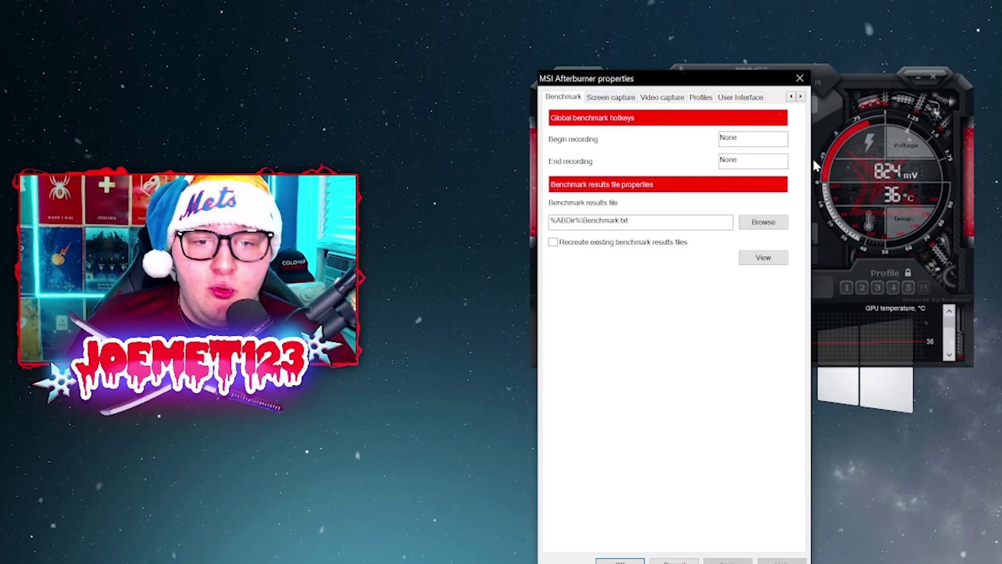
left_click(791, 97)
left_click(791, 97)
left_click(791, 96)
left_click(791, 96)
left_click(558, 98)
left_click_drag(605, 79, 370, 1)
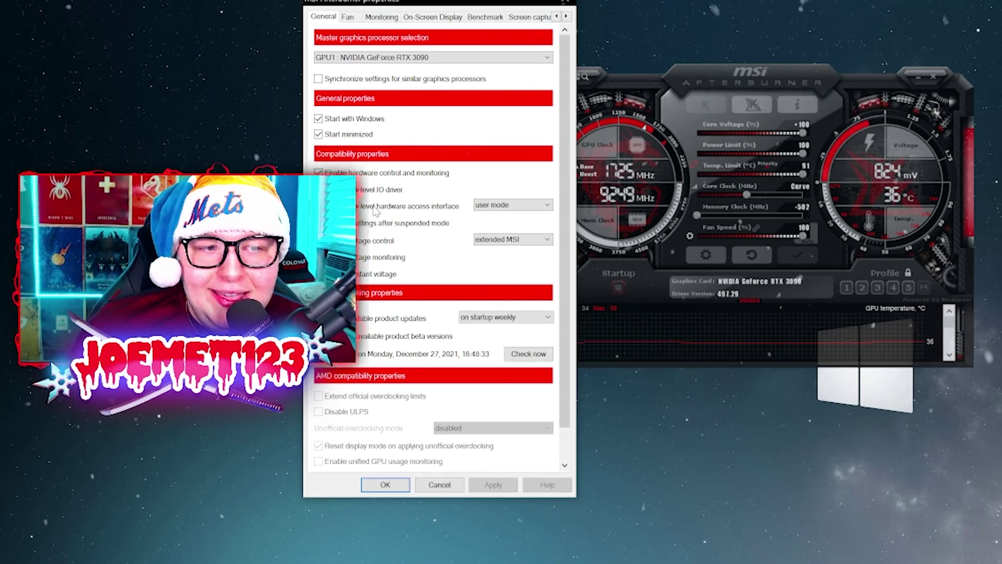
left_click(440, 485)
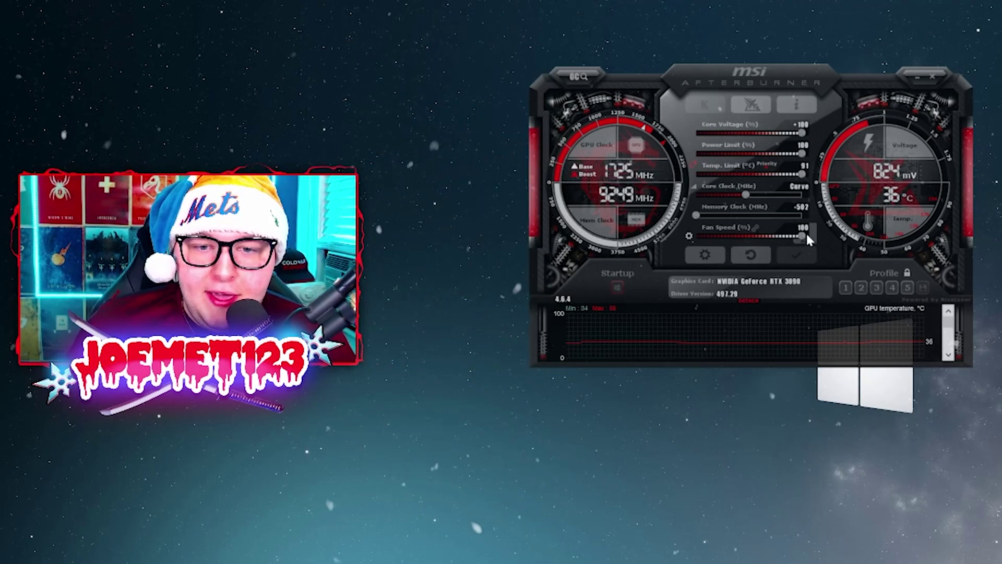
Try out different fan speeds in MSI Afterburner, including 57%, 0% and 100%, and apply them to the graphics card.
left_click_drag(802, 236, 798, 237)
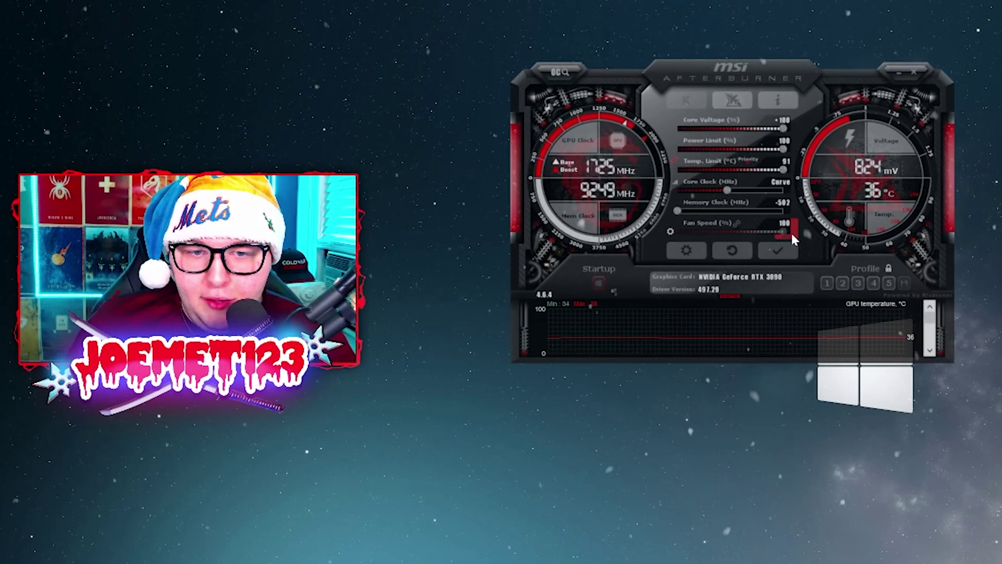
left_click(780, 234)
left_click_drag(776, 230, 718, 225)
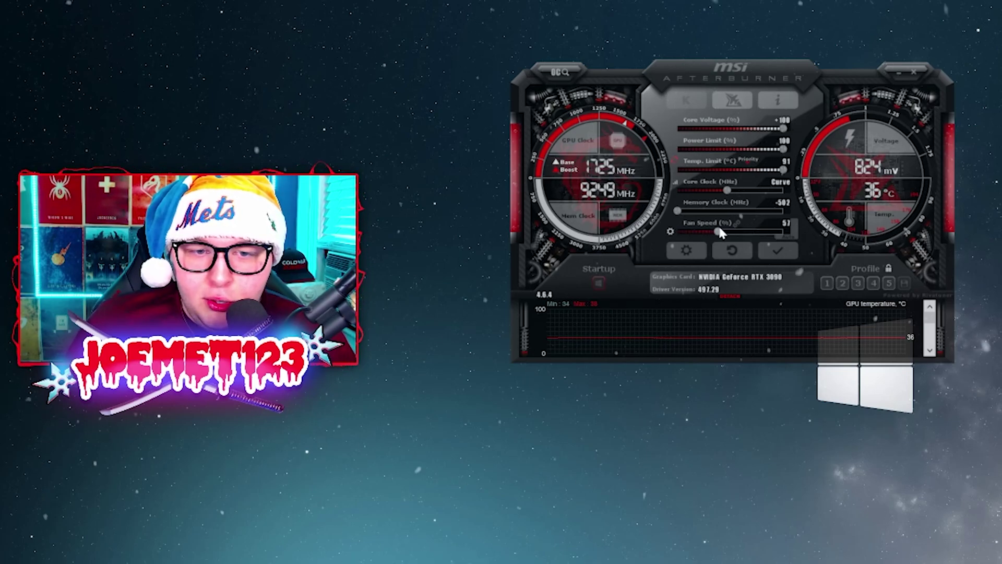
left_click(770, 249)
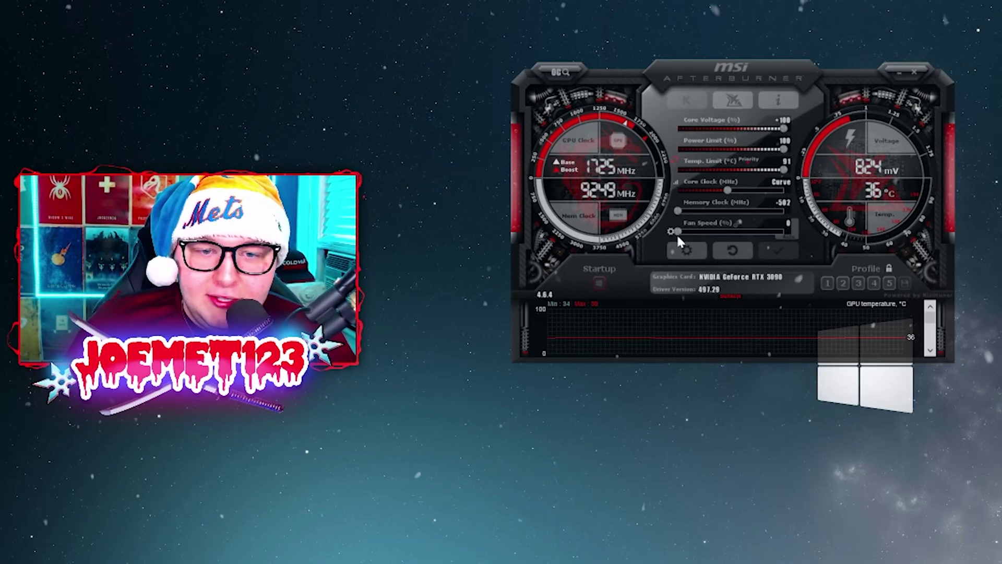
left_click_drag(678, 233, 786, 232)
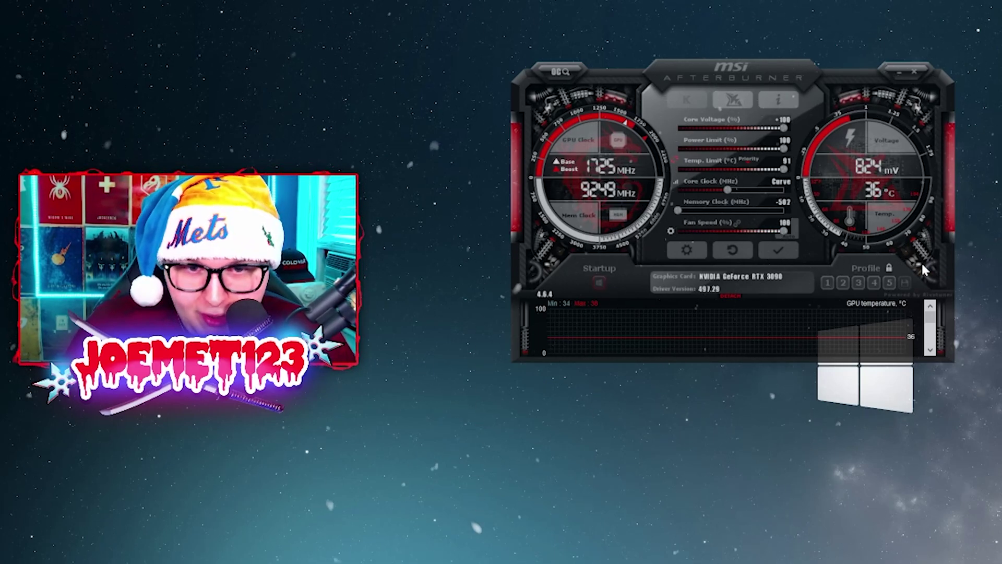
left_click(779, 251)
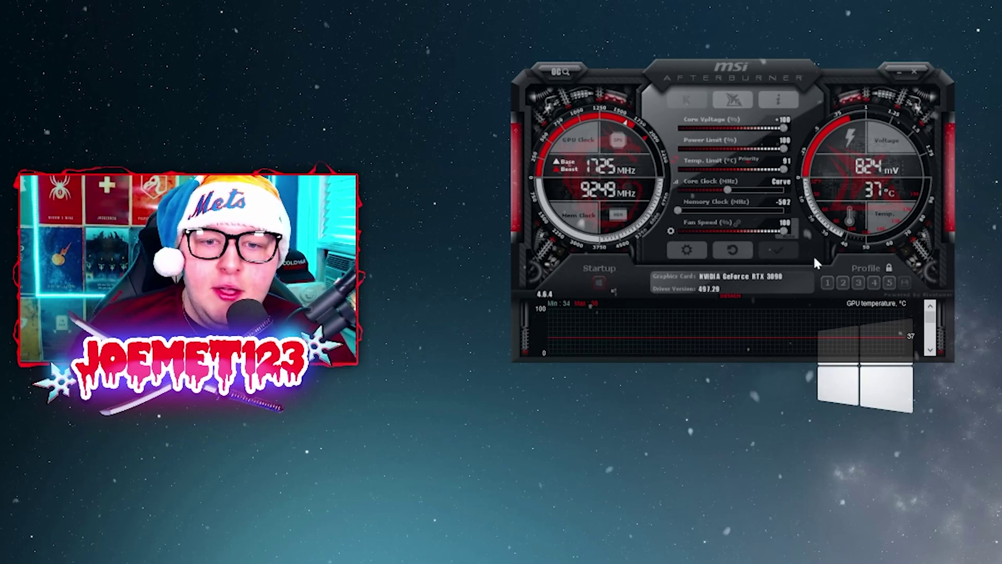
left_click(787, 234)
left_click(786, 249)
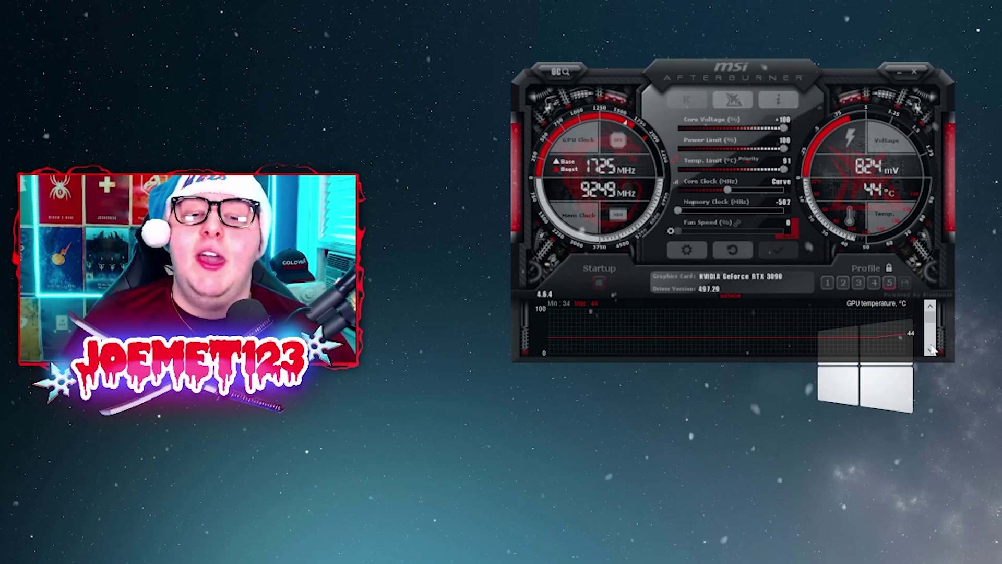
Set the graphics card's fan speed to 100% and apply it.
left_click(795, 226)
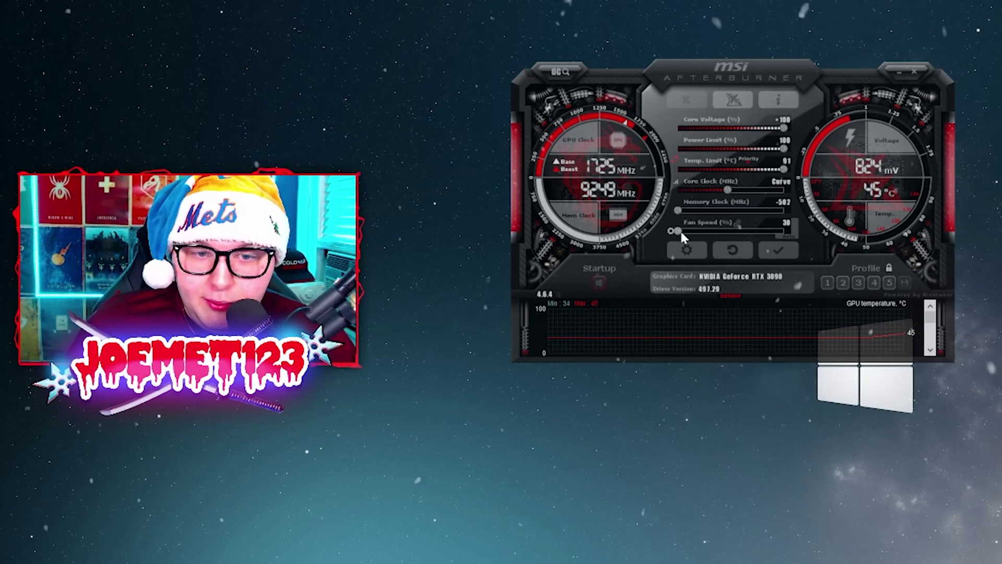
left_click_drag(677, 230, 785, 230)
left_click(777, 250)
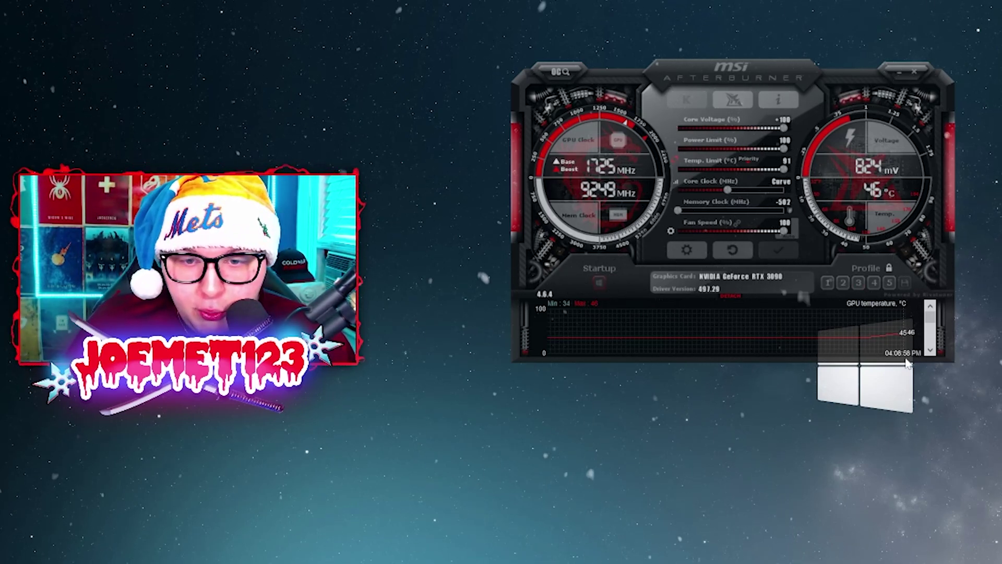
Unlock and relock profile modification, load profile 1 and apply its settings.
left_click(888, 268)
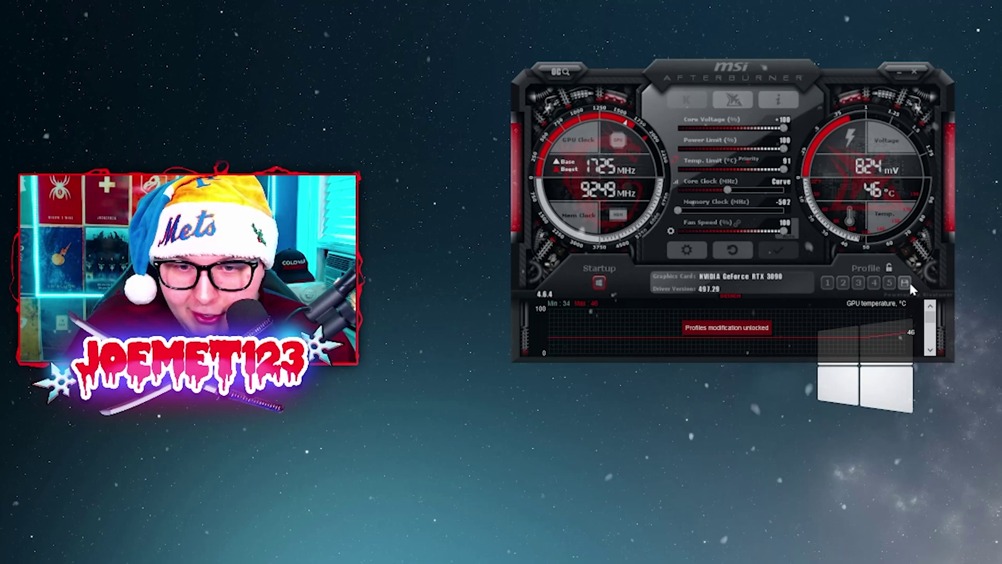
left_click(829, 283)
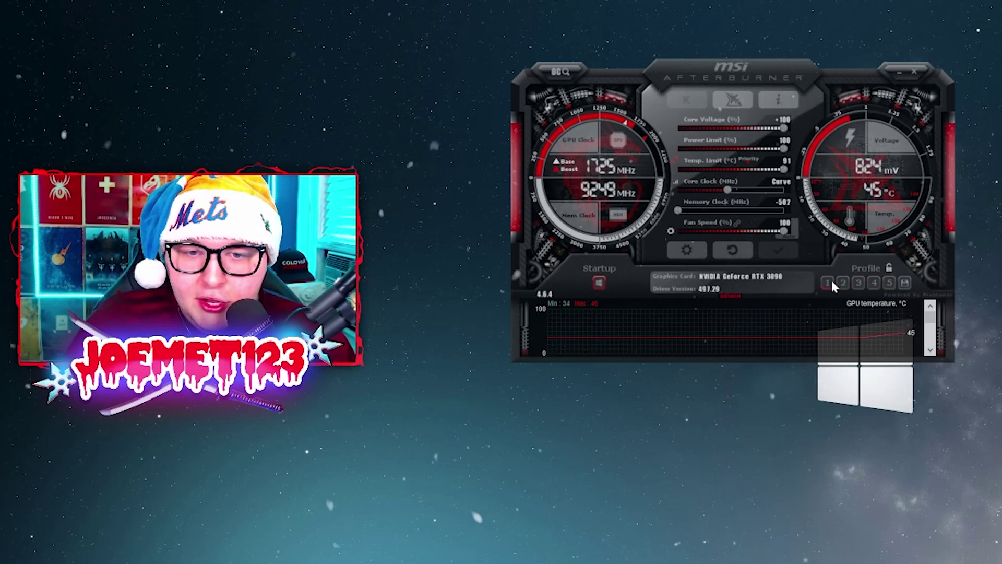
left_click(887, 268)
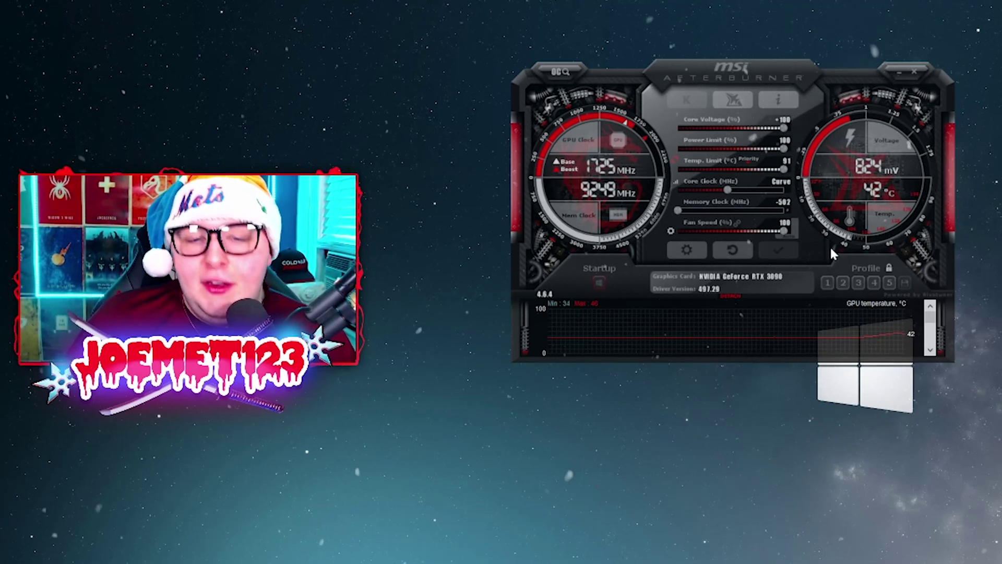
left_click(827, 282)
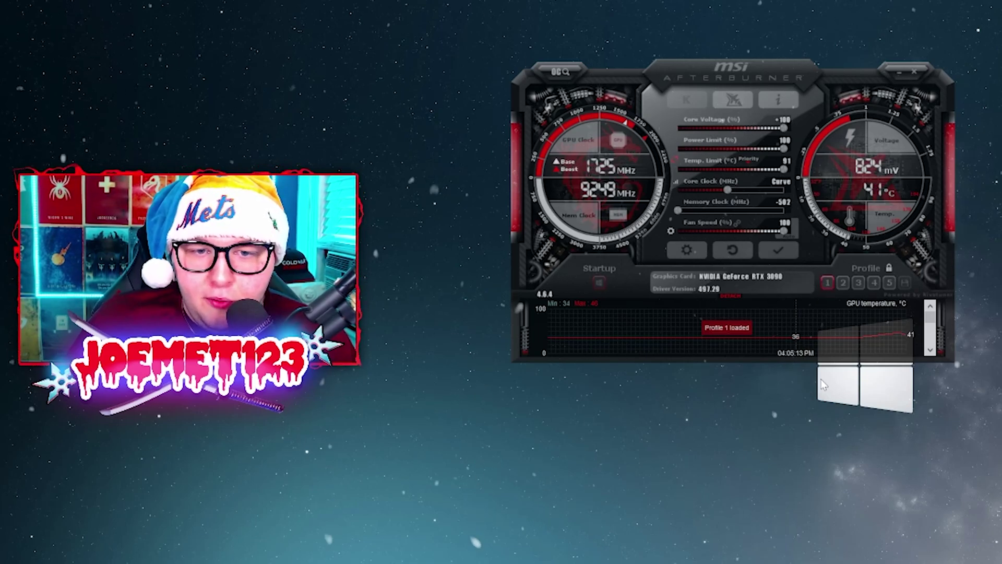
left_click(778, 250)
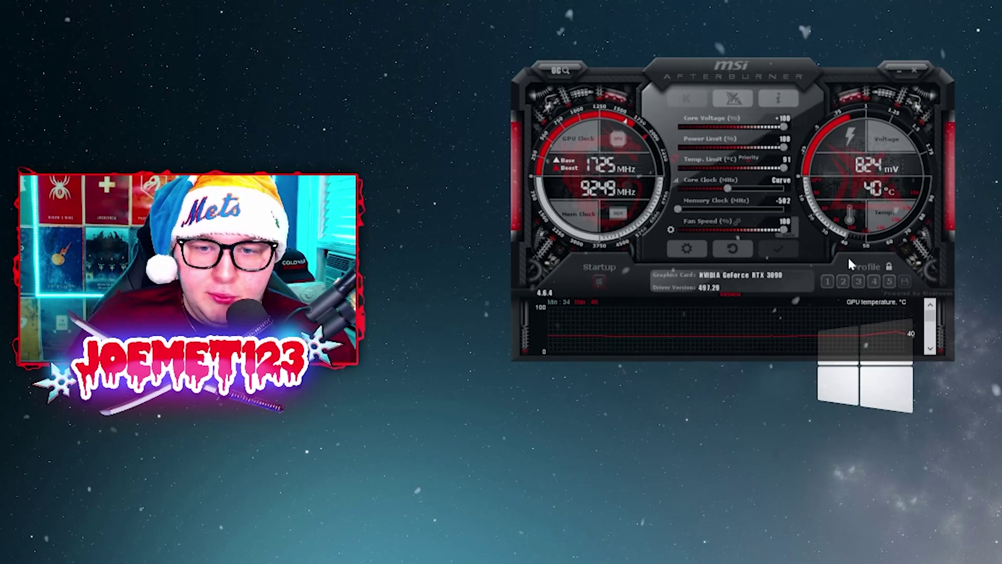
Unlock profile modification, toggle the apply-at-startup option off and on again, and relock the profiles.
left_click(889, 265)
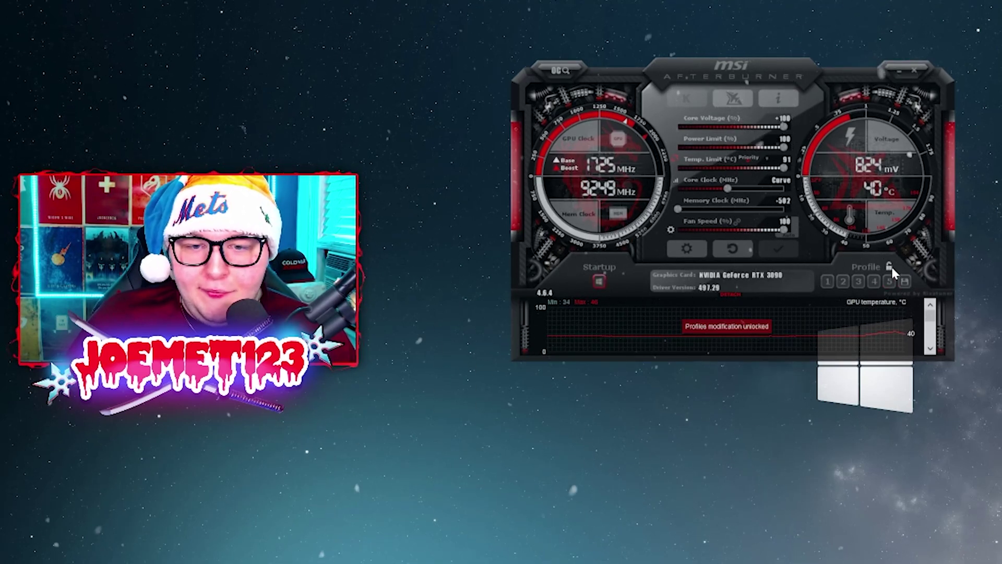
left_click(599, 283)
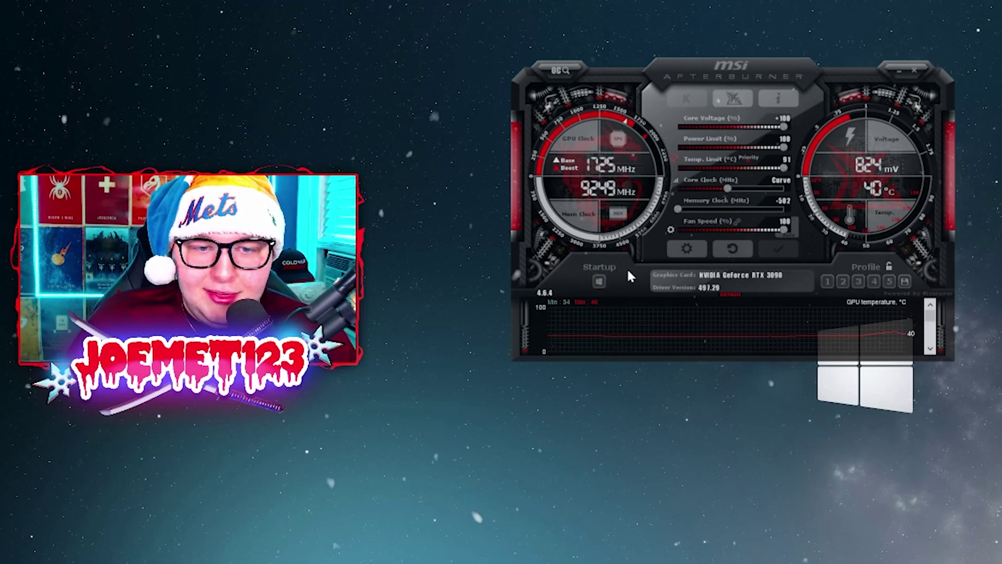
left_click(890, 266)
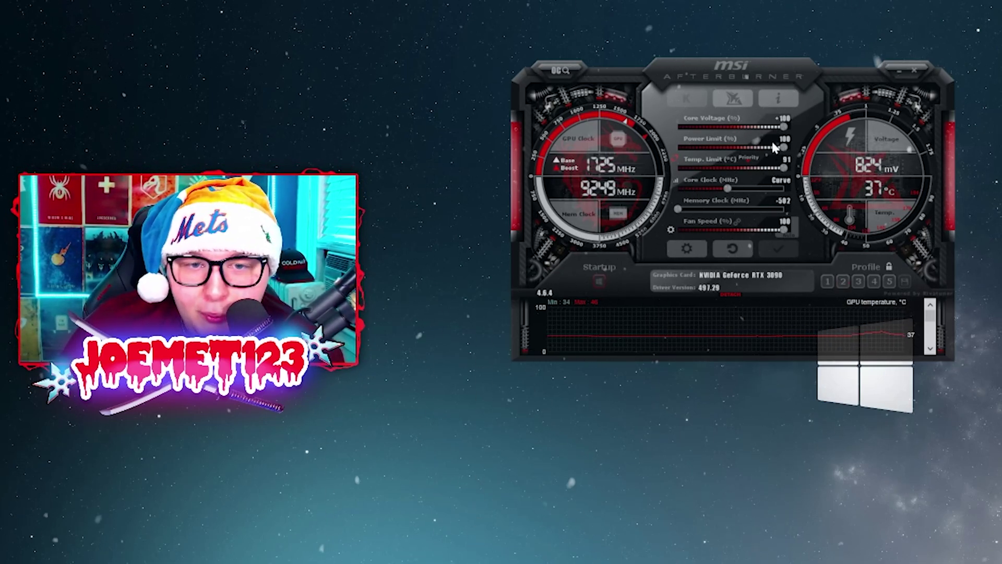
Set the temperature limit to 91 °C and apply the settings.
left_click(784, 167)
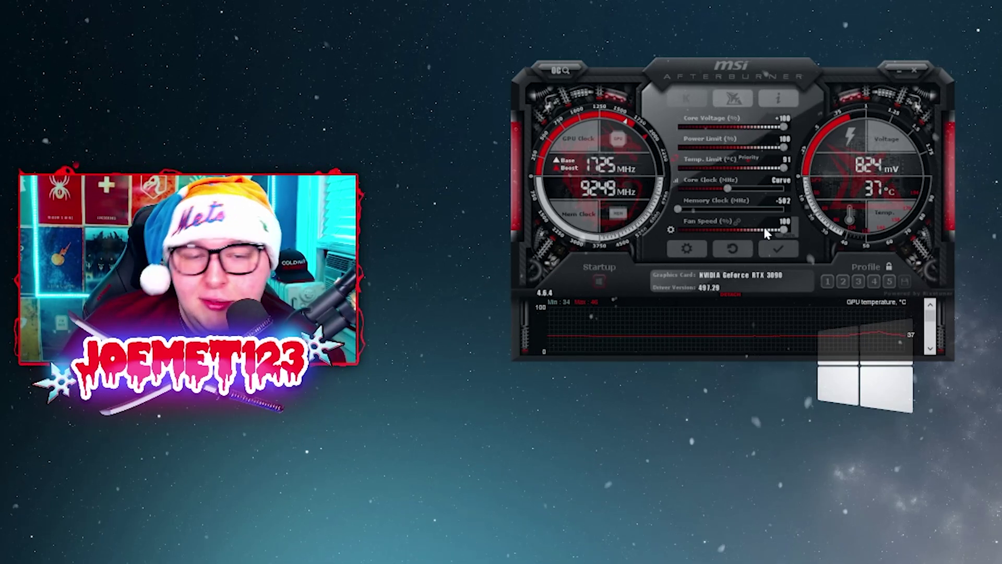
mouse_move(765, 229)
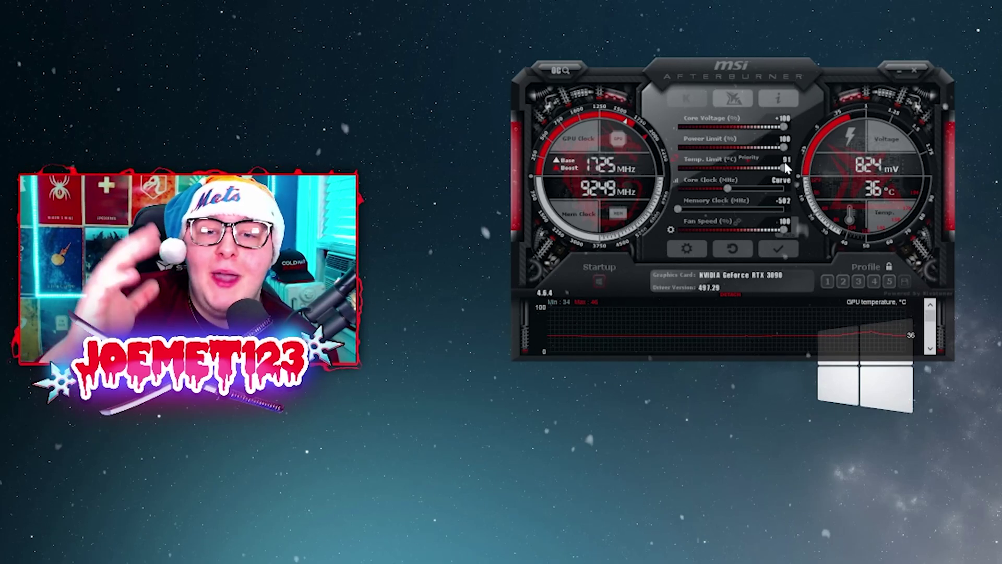
mouse_move(785, 167)
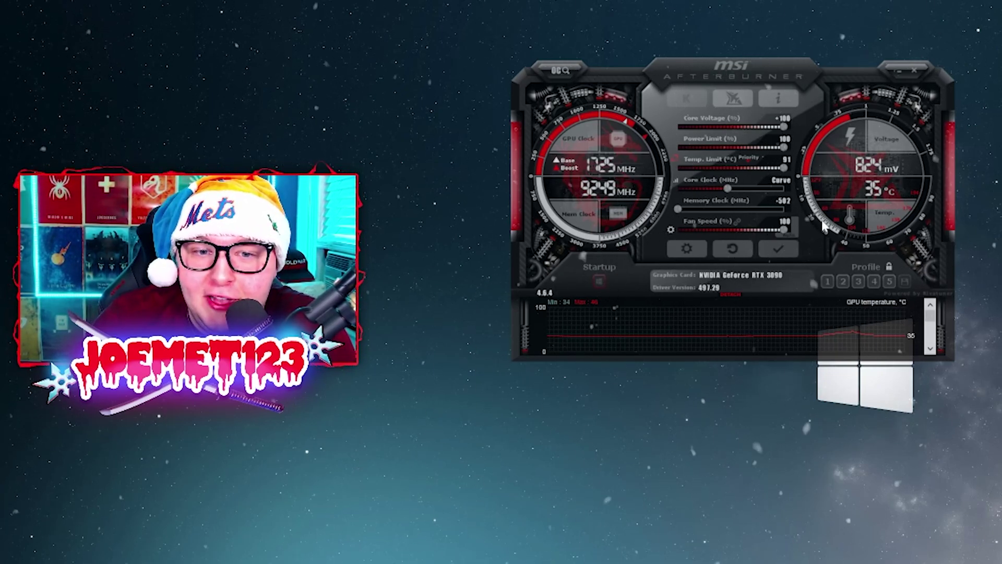
left_click(786, 249)
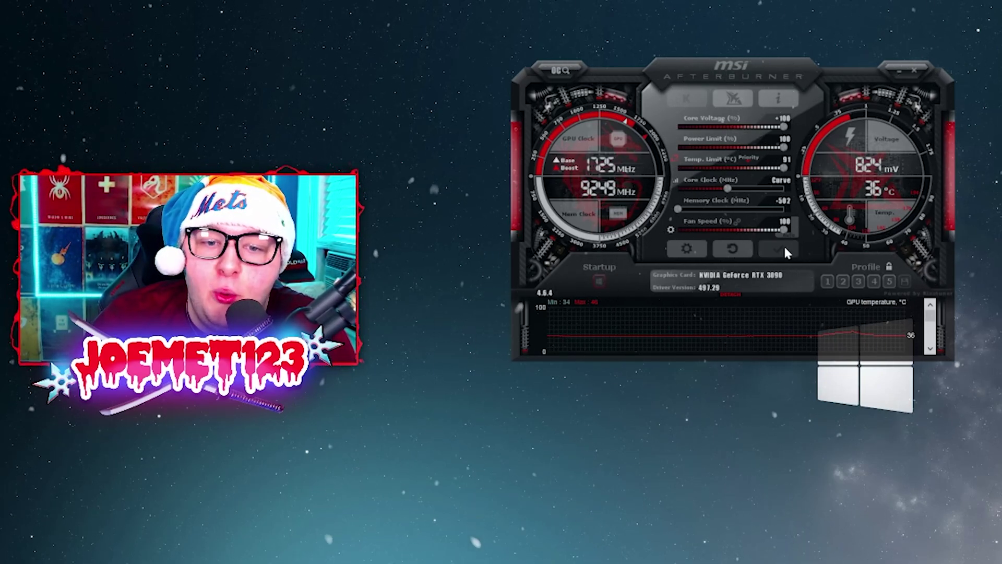
Enable user defined software automatic fan control in the Fan properties, confirm, and turn on automatic fan speed.
left_click(694, 245)
left_click(567, 92)
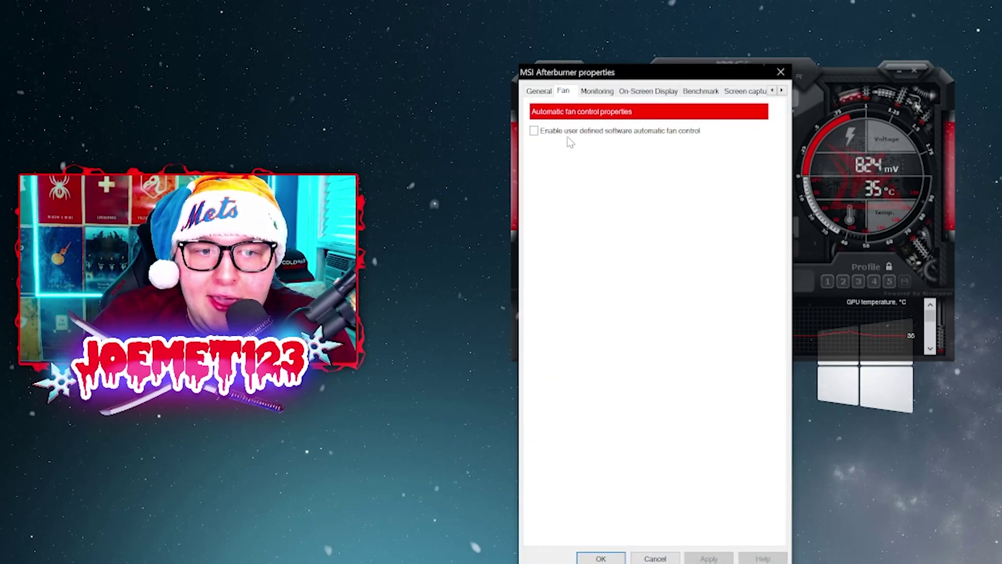
left_click(642, 132)
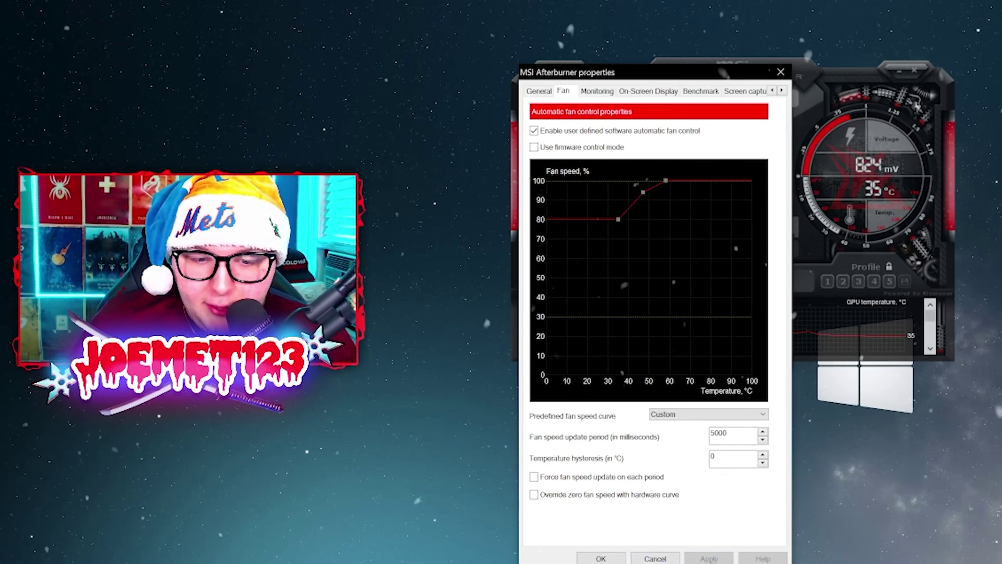
left_click(600, 557)
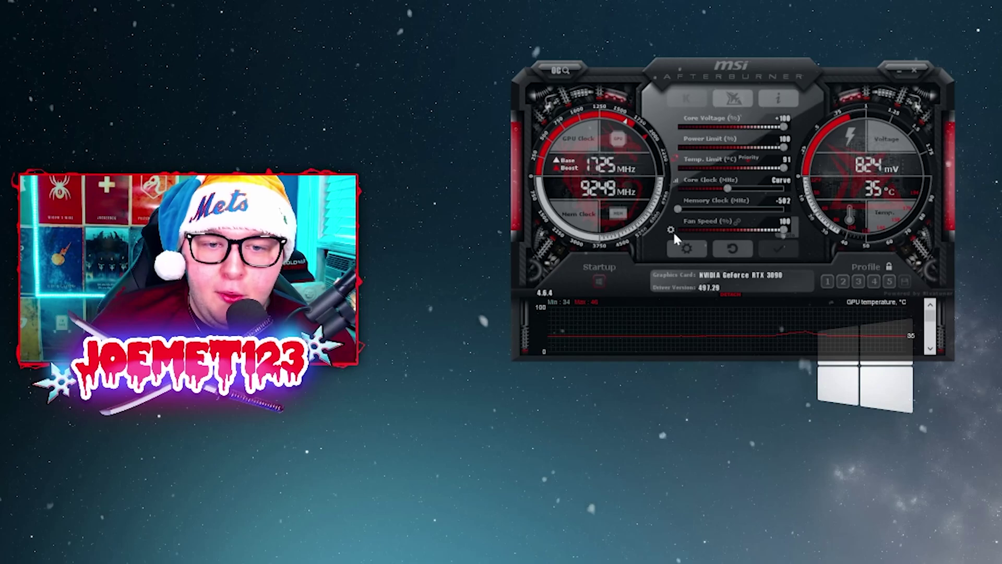
mouse_move(671, 230)
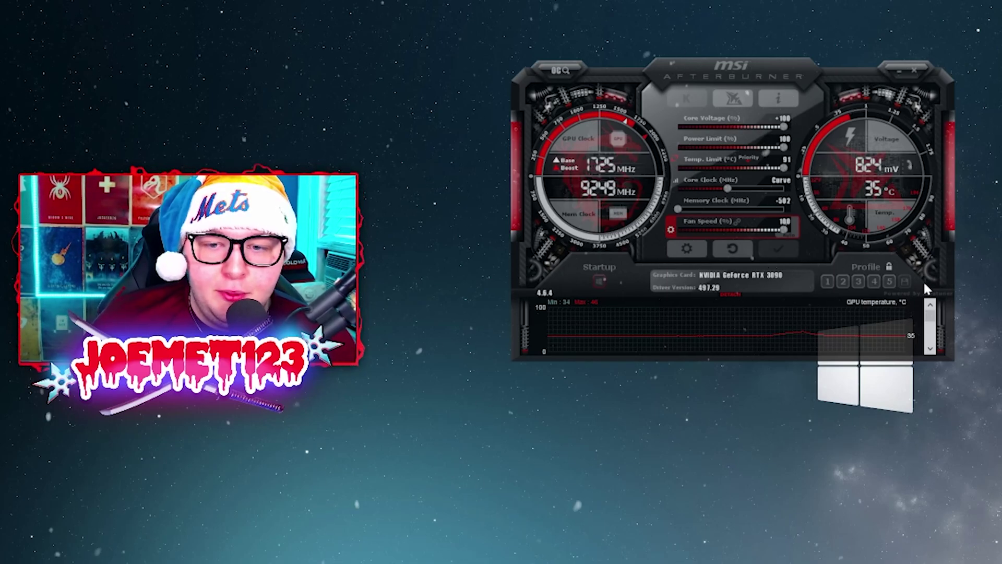
Disable user defined software automatic fan control in the Fan properties, apply, enable it again and confirm.
left_click(696, 246)
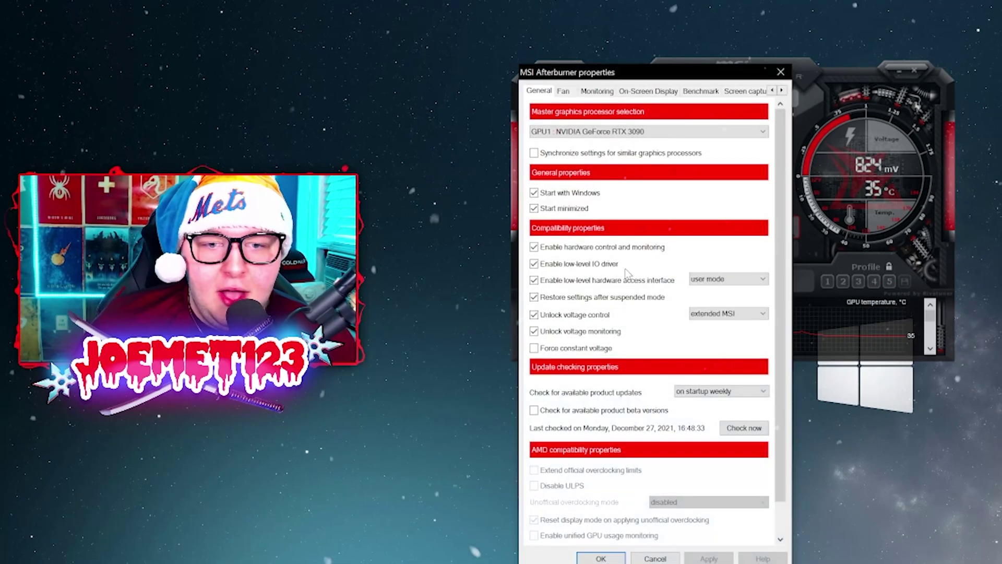
left_click(563, 91)
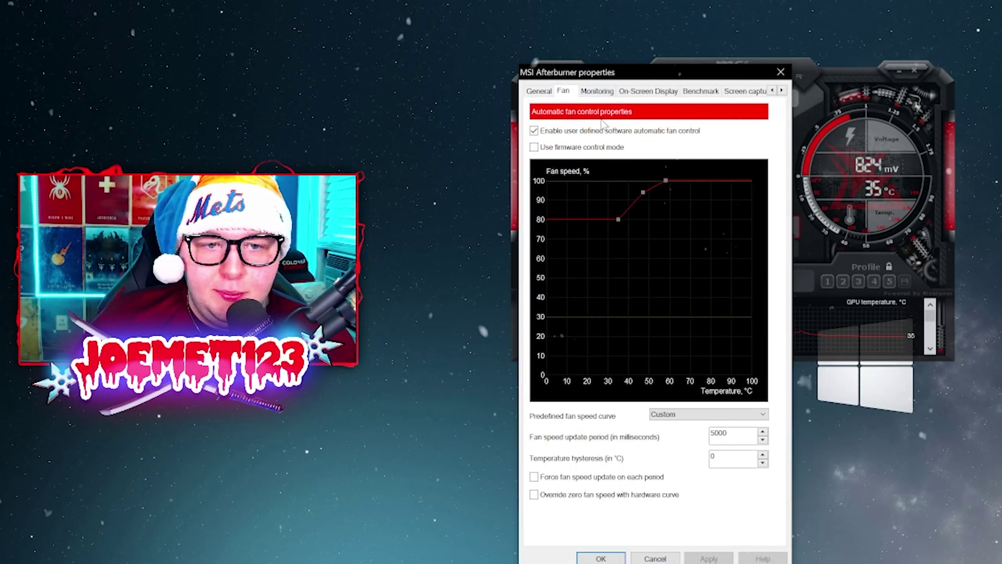
left_click(533, 130)
left_click(720, 558)
left_click(588, 132)
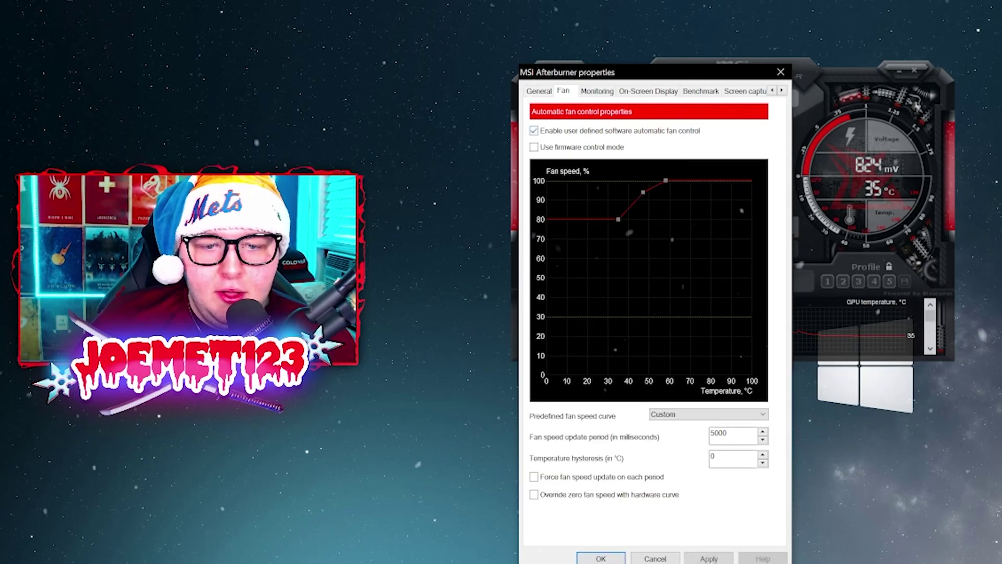
left_click(715, 558)
left_click(612, 558)
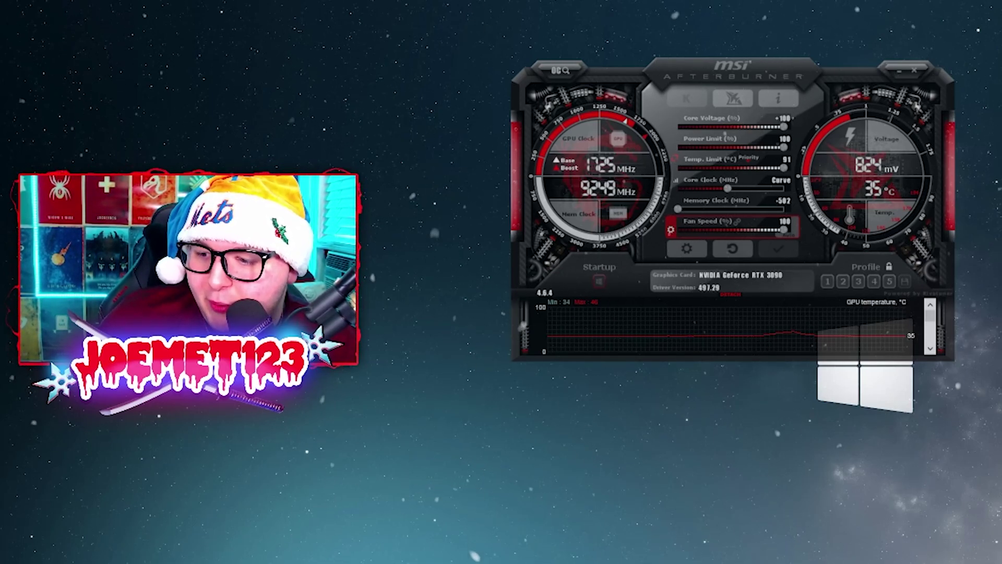
Unlock the profiles, set the current graphics card settings to apply at system startup, and lock them again.
left_click(890, 268)
left_click(599, 282)
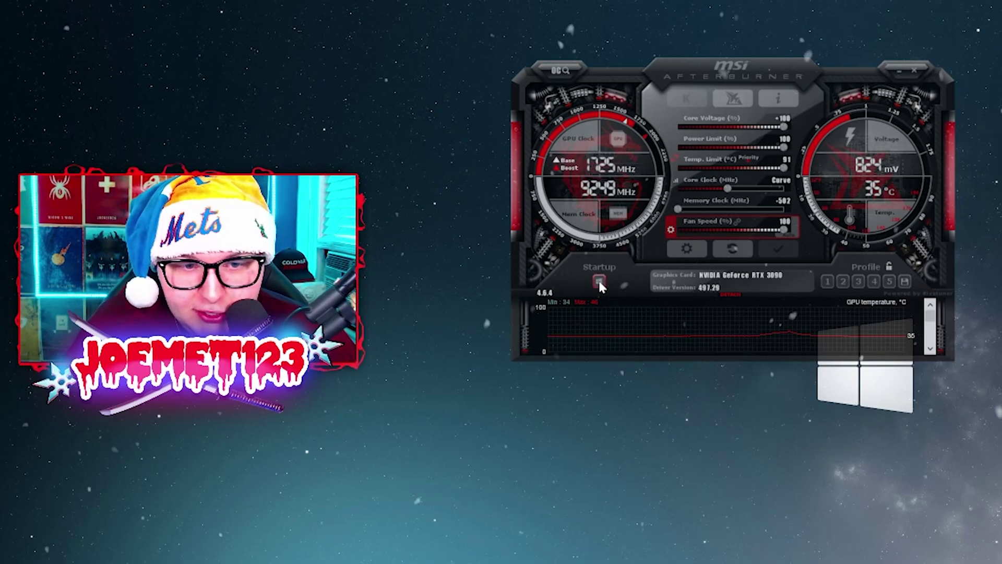
left_click(889, 266)
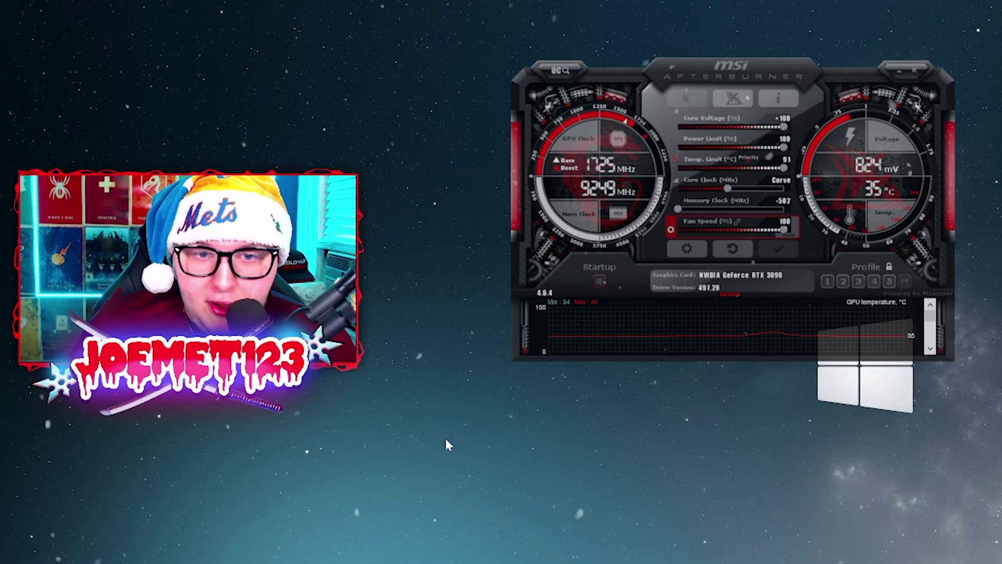
Move the Afterburner window slightly, set the power limit to 100% and apply it.
mouse_move(889, 320)
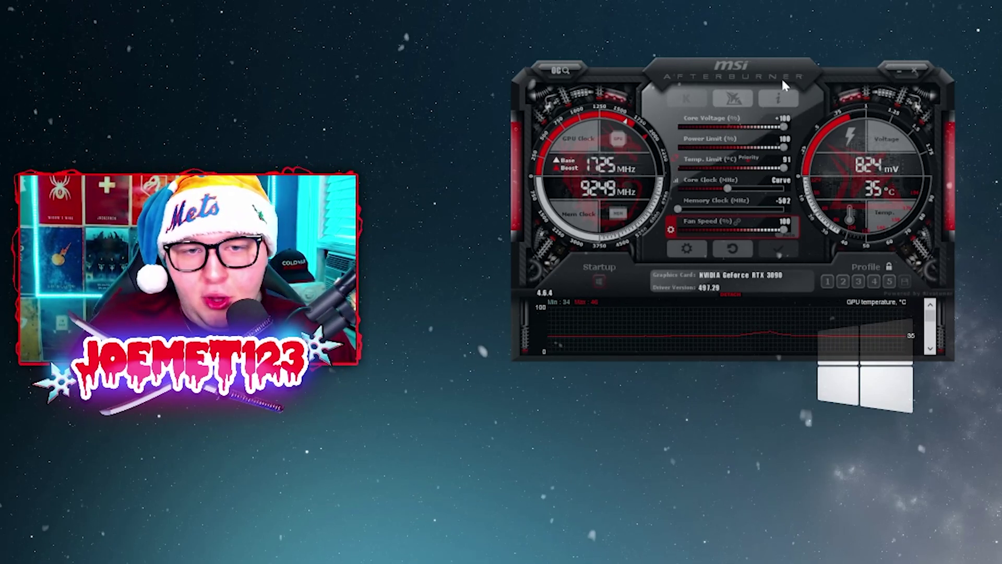
left_click_drag(781, 74, 787, 89)
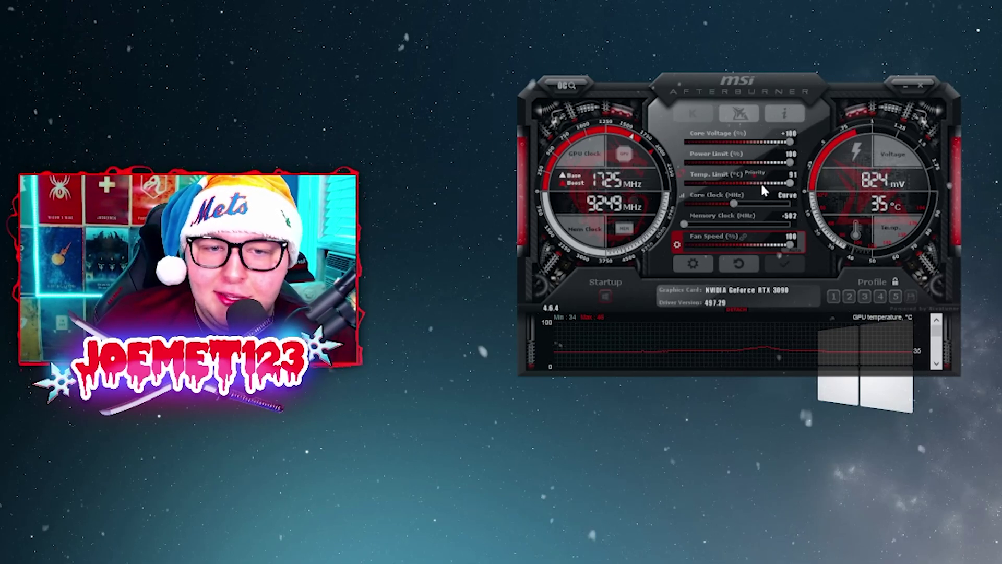
mouse_move(762, 186)
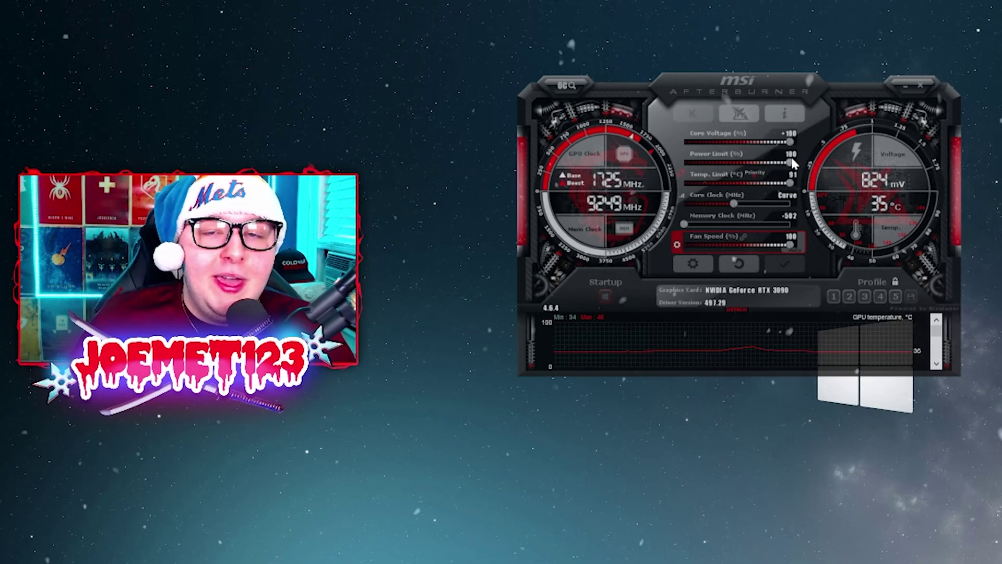
mouse_move(792, 162)
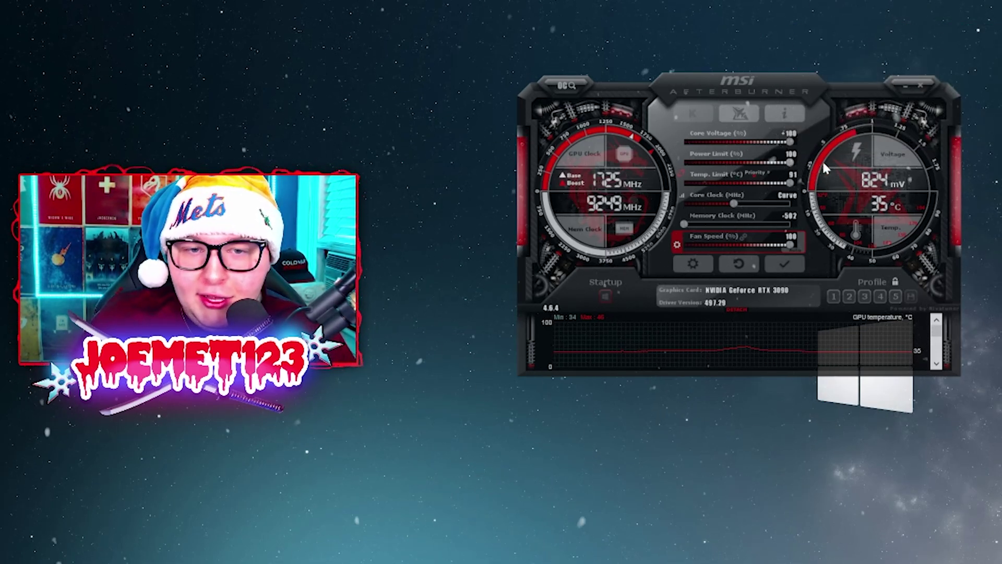
left_click(791, 266)
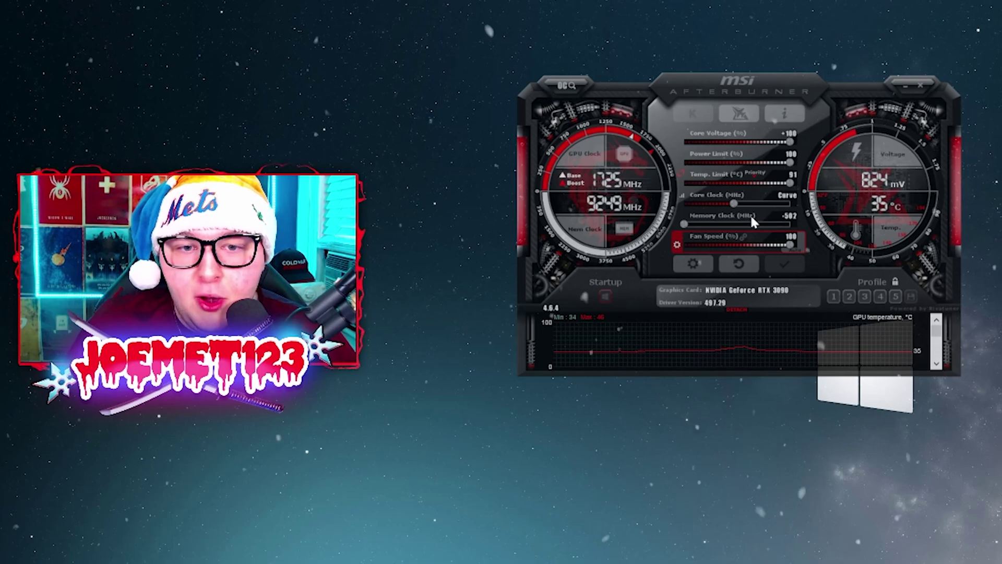
Close MSI Afterburner and enter the motherboard's BIOS setup while the PC starts up.
left_click(921, 85)
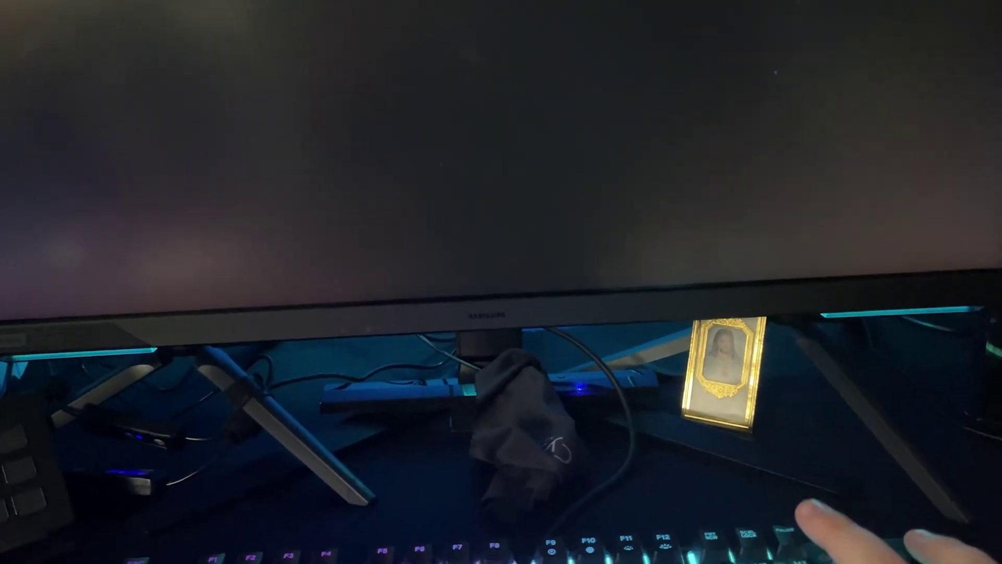
key("Delete")
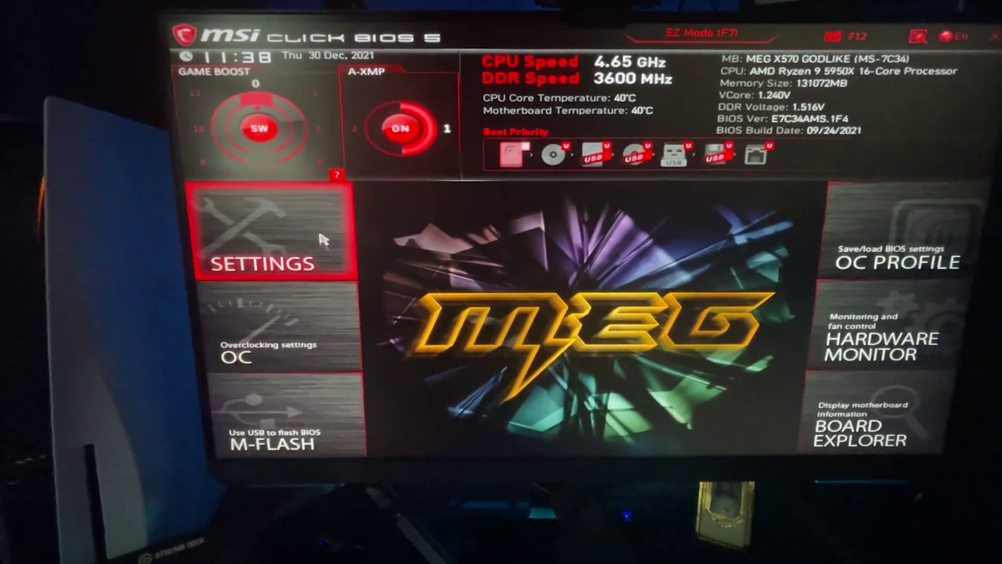
Examine the BIOS overclocking page from the CPU ratio, A-XMP and voltage settings to the Advanced DRAM Configuration timings.
left_click(313, 297)
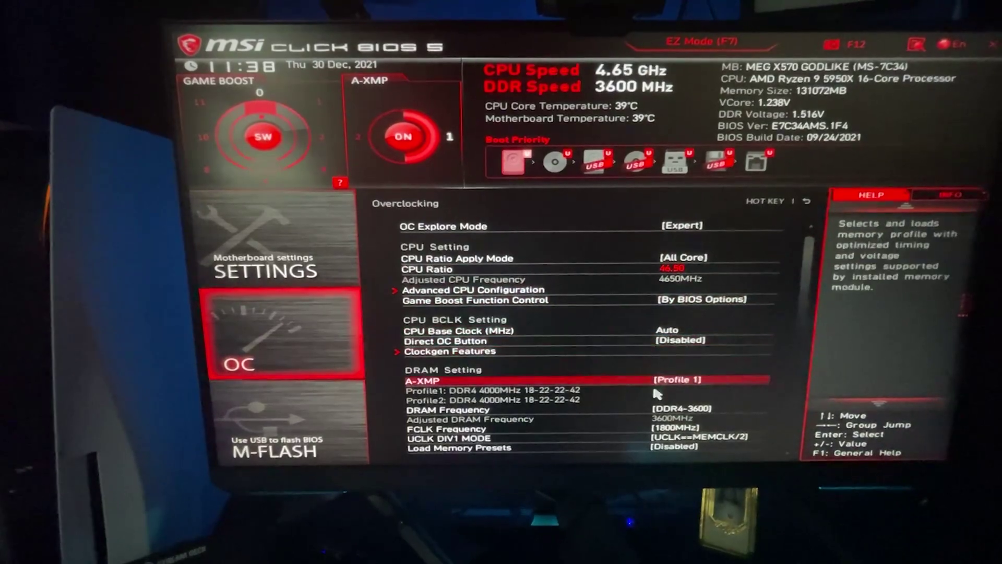
scroll(625, 422, "down", 1)
scroll(625, 427, "down", 8)
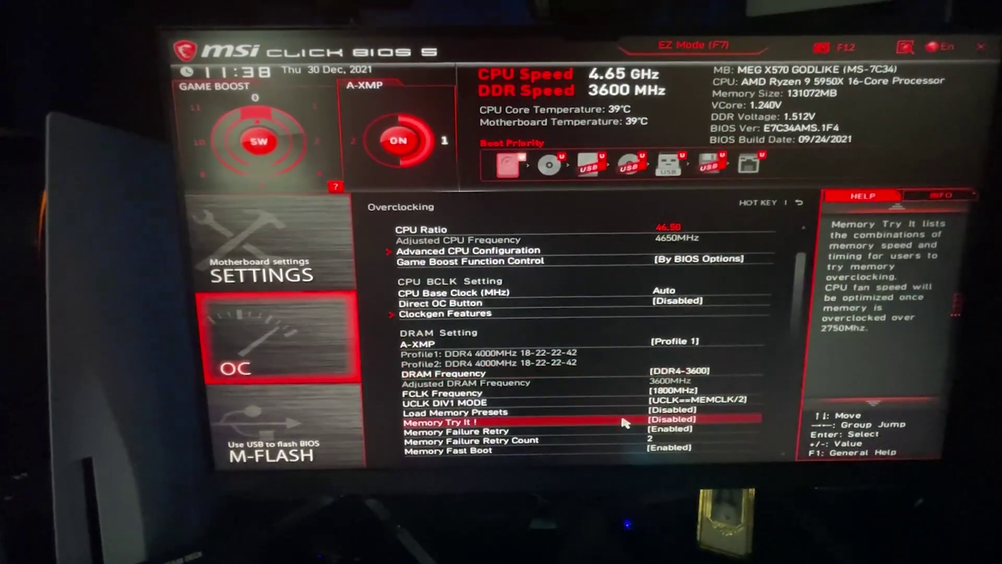
scroll(625, 423, "down", 6)
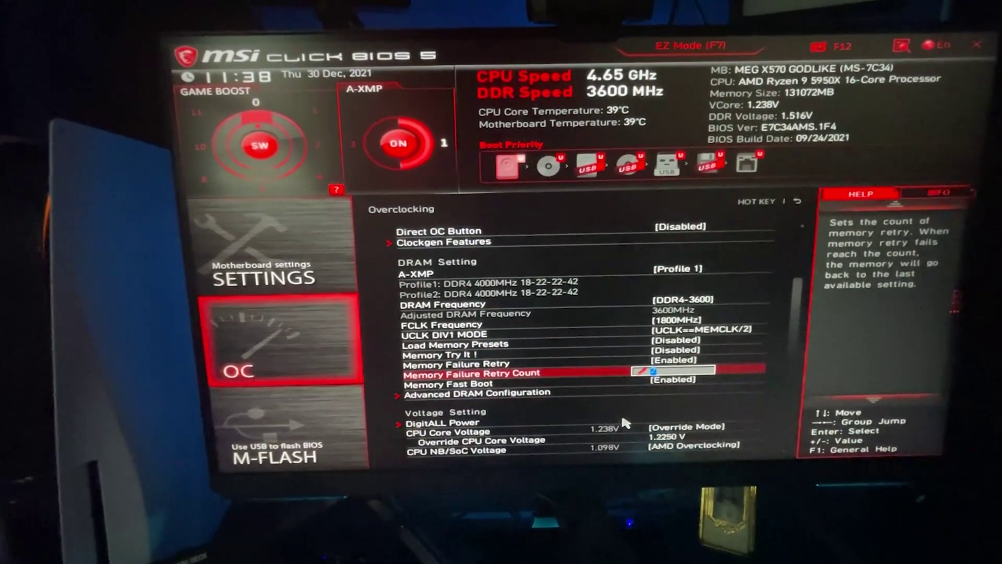
scroll(625, 423, "down", 8)
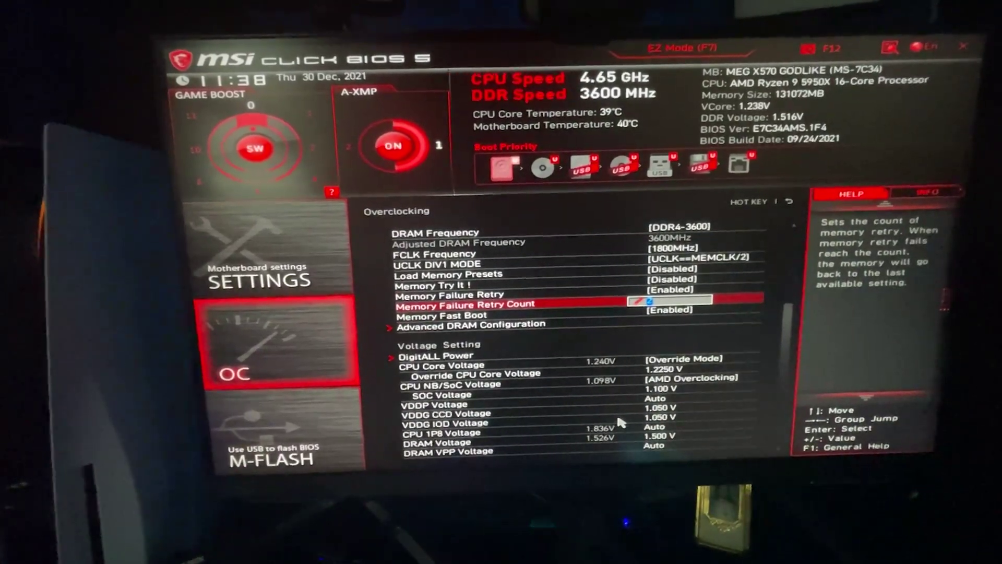
scroll(609, 425, "down", 4)
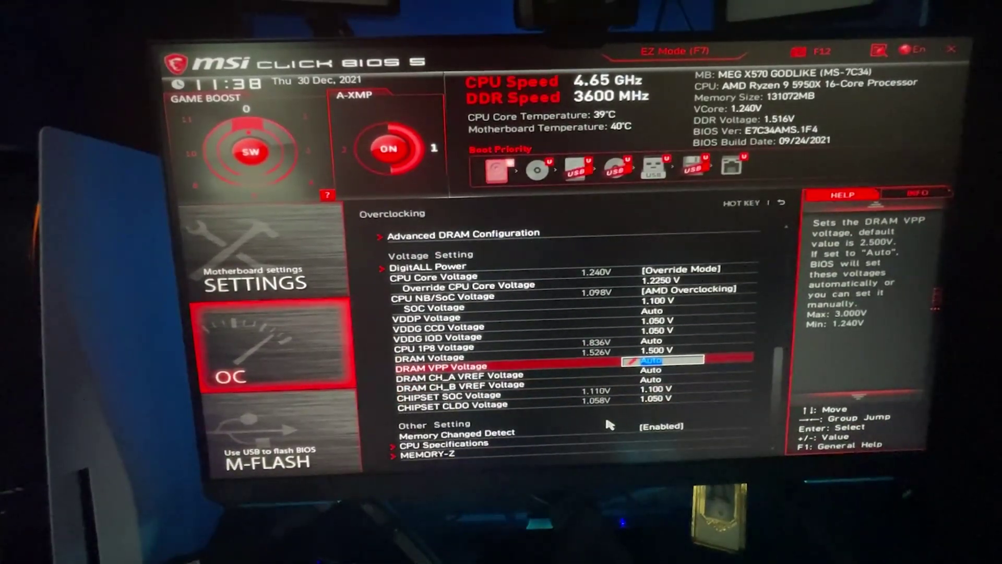
scroll(608, 424, "down", 4)
scroll(576, 359, "up", 14)
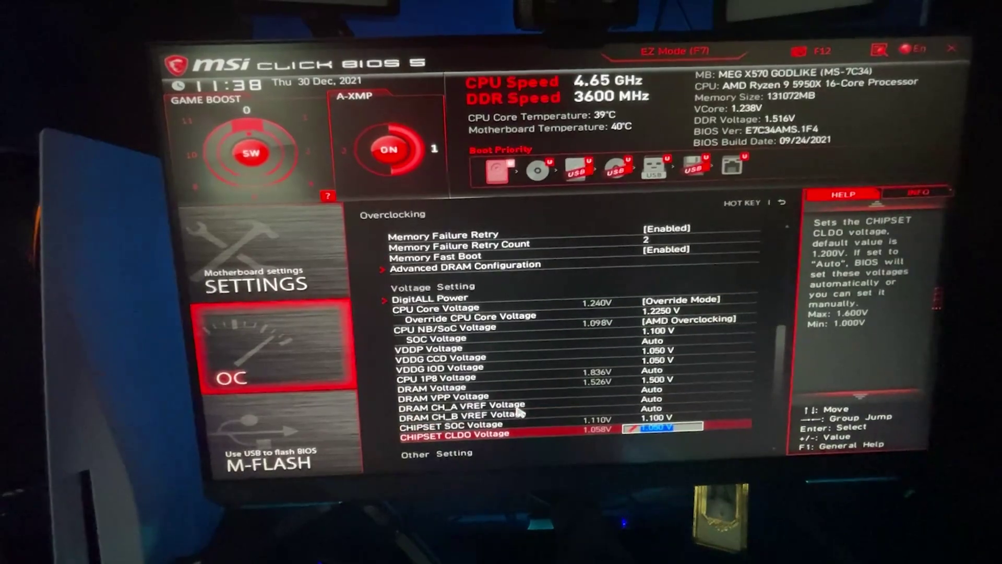
left_click(527, 298)
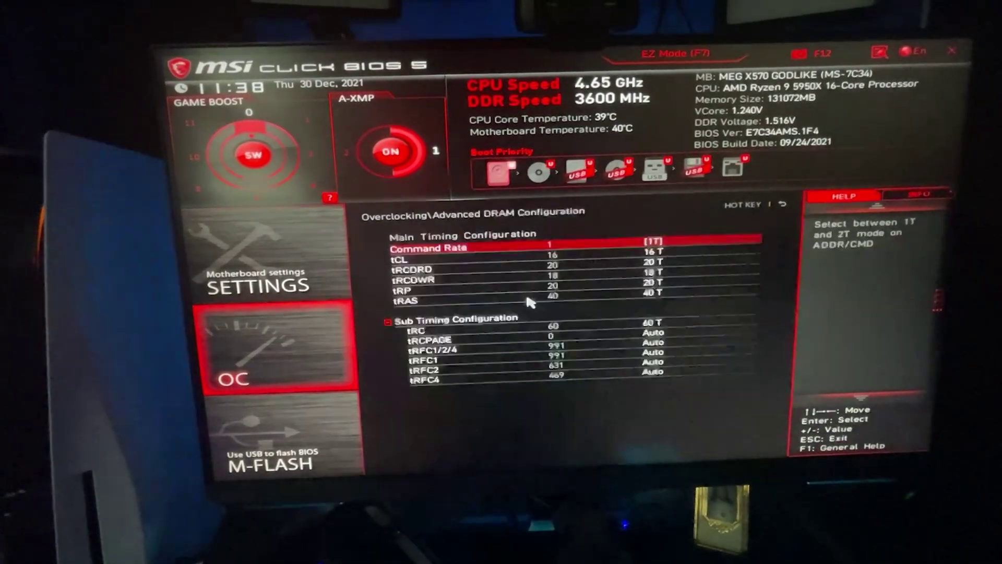
Check the Re-Size BAR Support options in the advanced PCIe/PCI Subsystem Settings and close them without changing the choice.
left_click(187, 261)
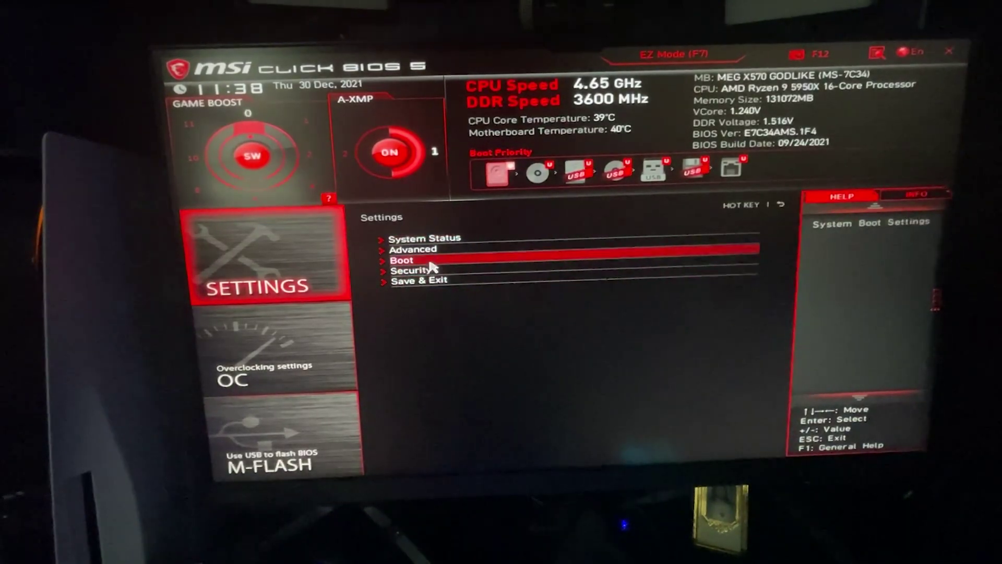
left_click(296, 328)
left_click(282, 287)
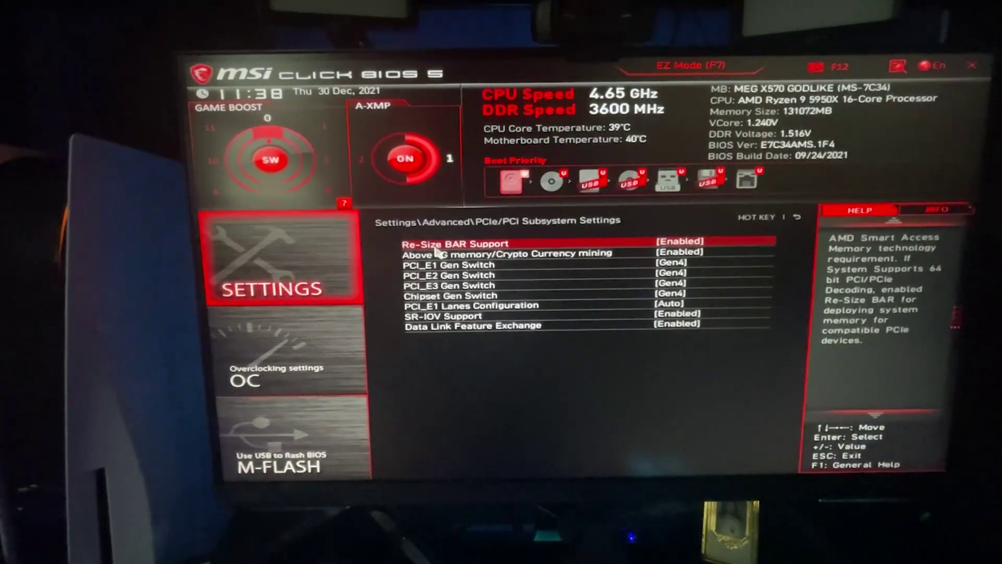
key("Return")
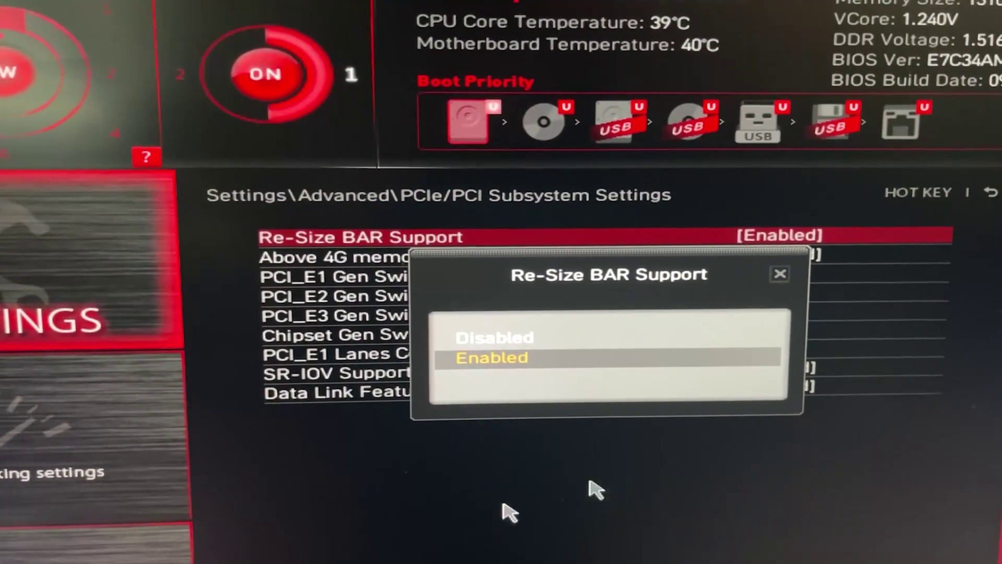
left_click(778, 272)
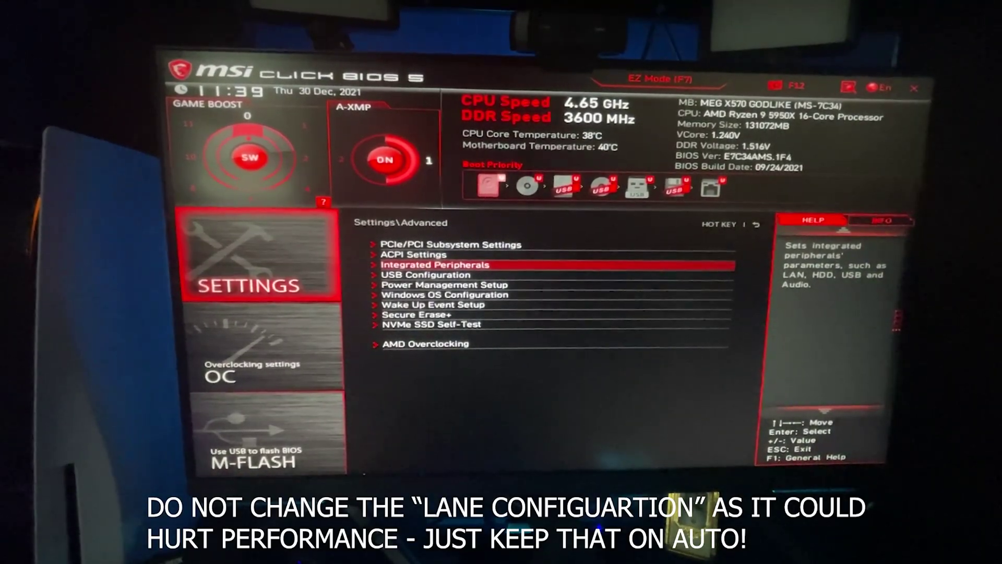
Look through the advanced settings list, the overclocking page and the PCIe/PCI Subsystem Settings again.
key("Down")
key("Down")
key("Down")
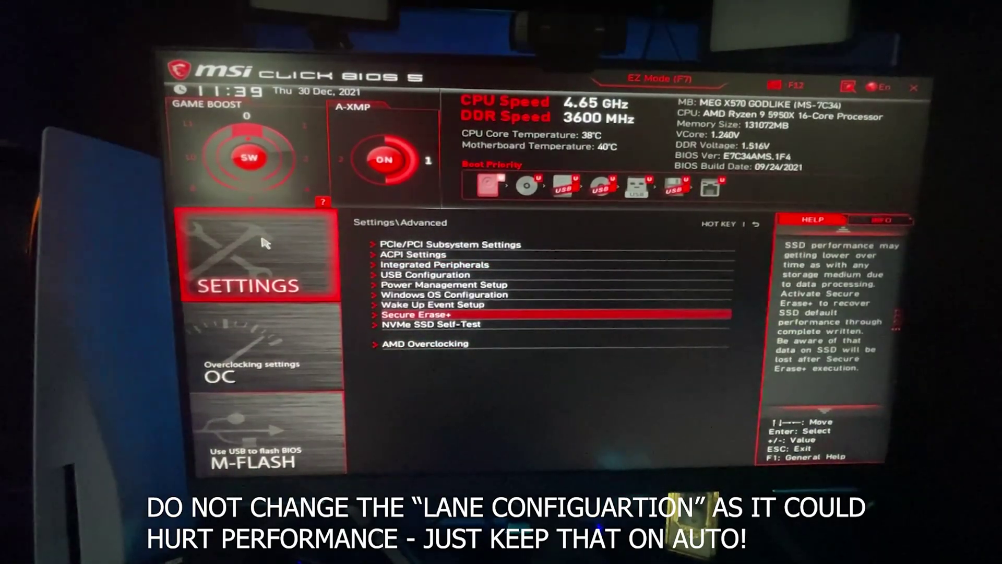
left_click(253, 324)
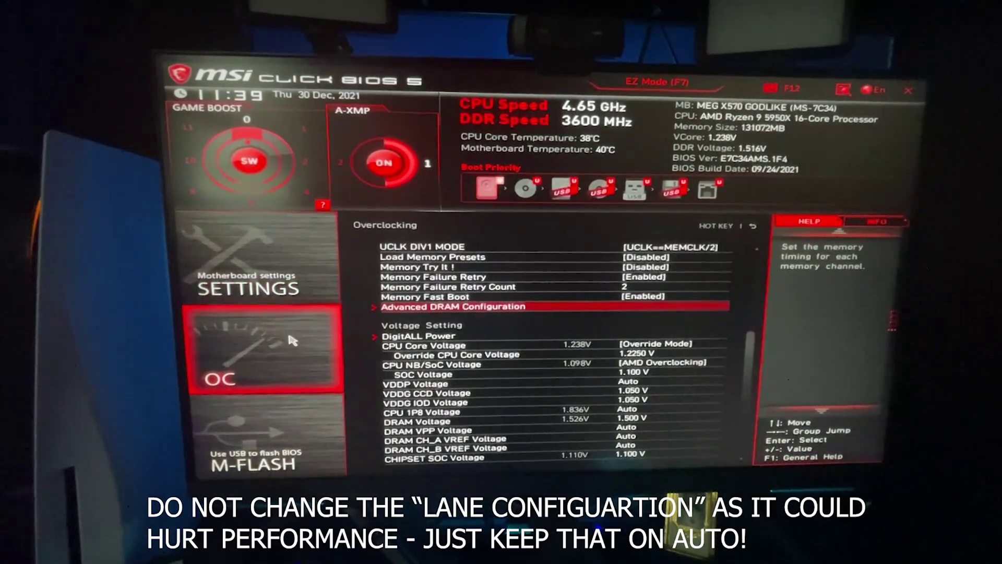
left_click(295, 274)
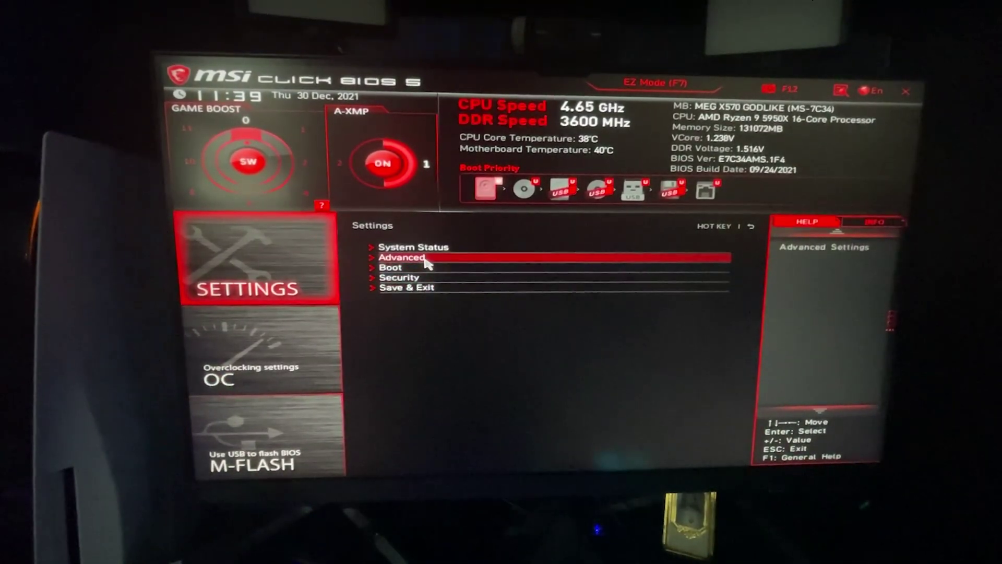
left_click(425, 259)
left_click(452, 250)
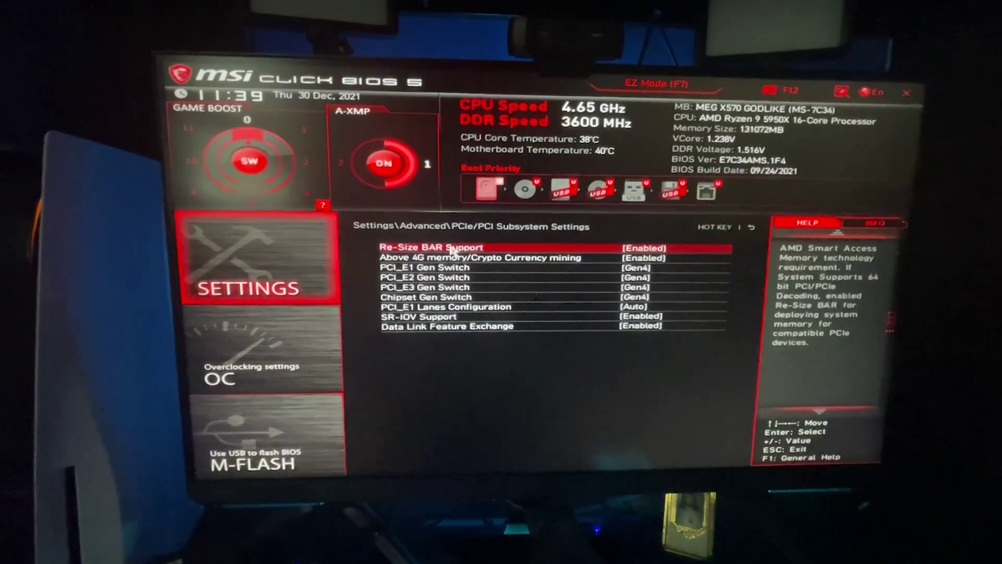
left_click(322, 253)
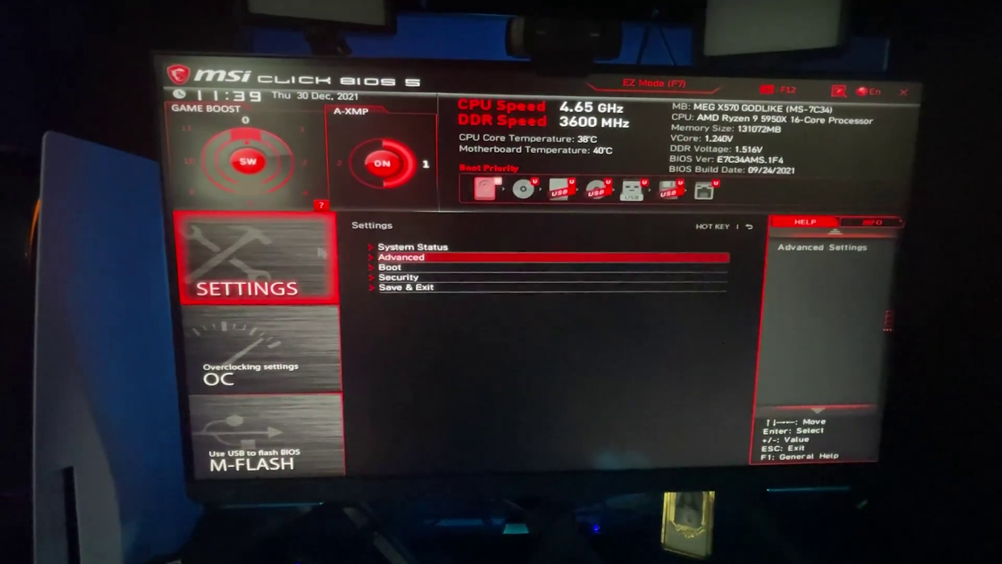
Open AMD Overclocking in the advanced settings and accept the warranty warning to view its options.
left_click(425, 260)
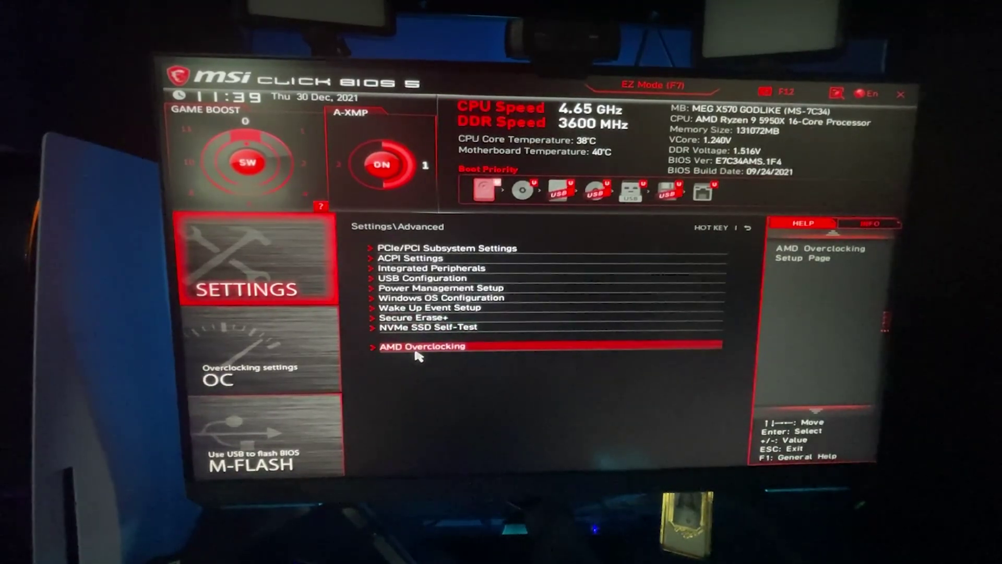
left_click(421, 348)
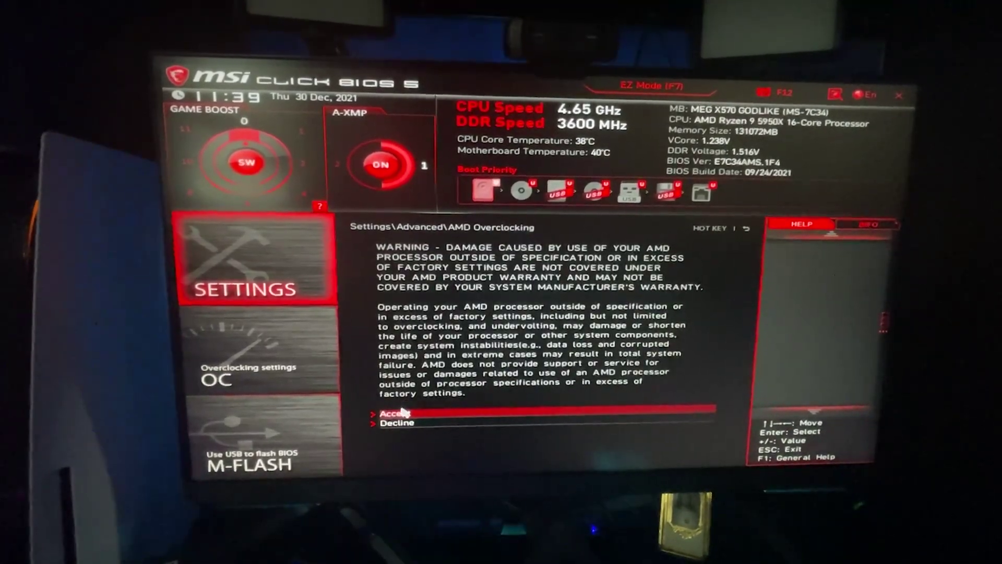
left_click(402, 416)
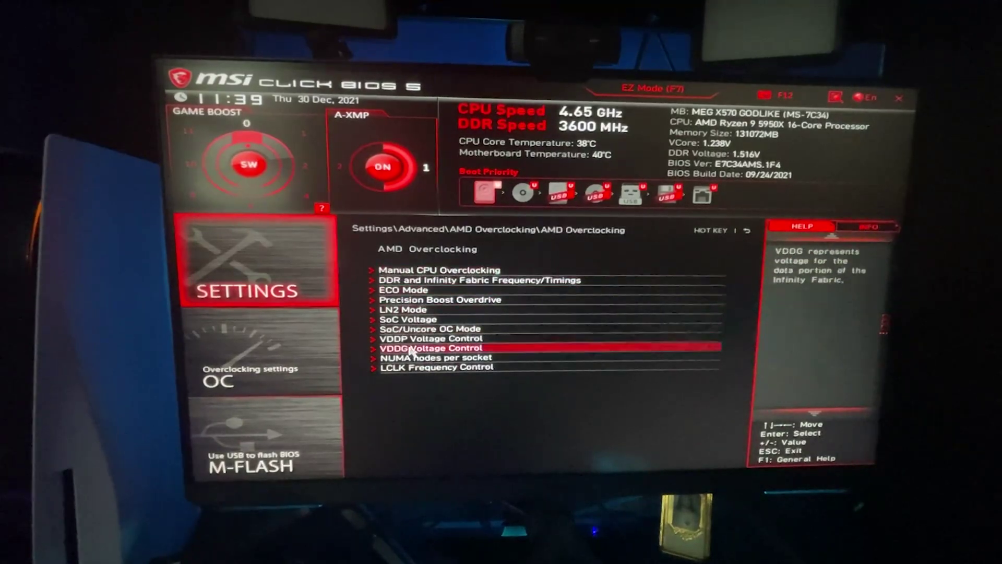
Return to the overclocking page and examine the Voltage Setting section around VDDG CCD Voltage.
left_click(312, 369)
key("Down")
key("Down")
key("Down")
key("Down")
key("Down")
key("Down")
key("Down")
key("Return")
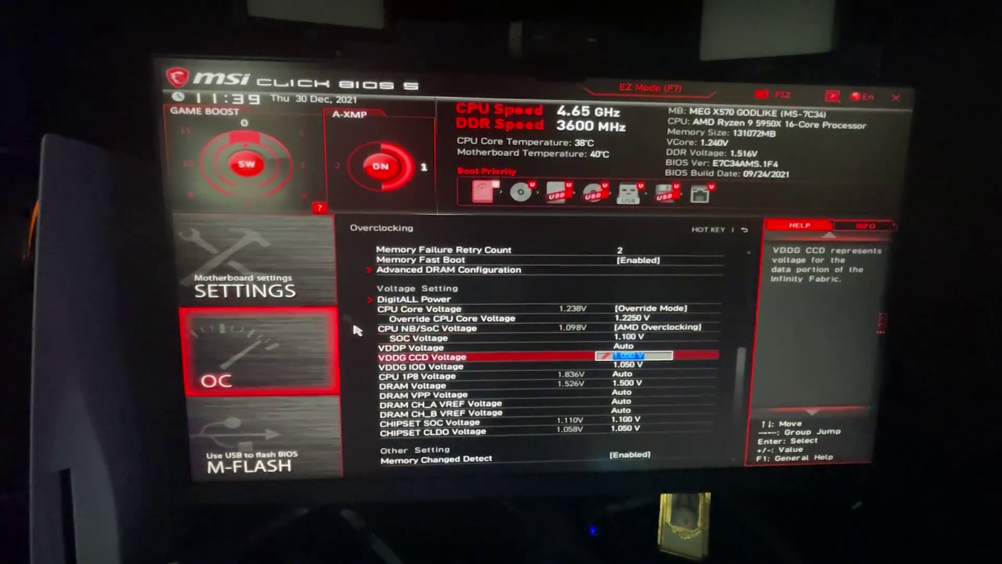
Open Overclocking Profile 2 in the OC profiles, request saving the current settings to it, and decline the save.
left_click(270, 247)
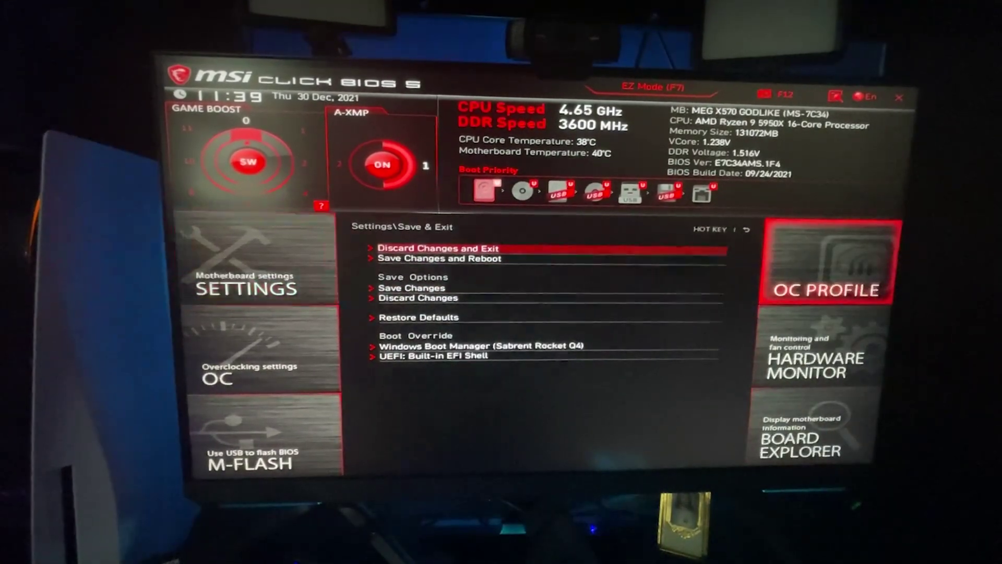
left_click(879, 245)
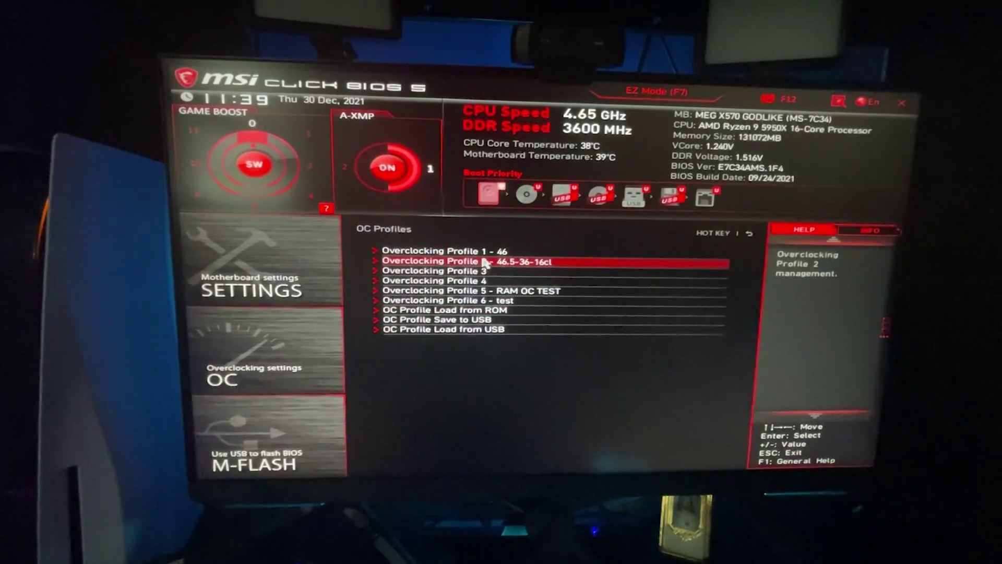
key("Up")
left_click(485, 260)
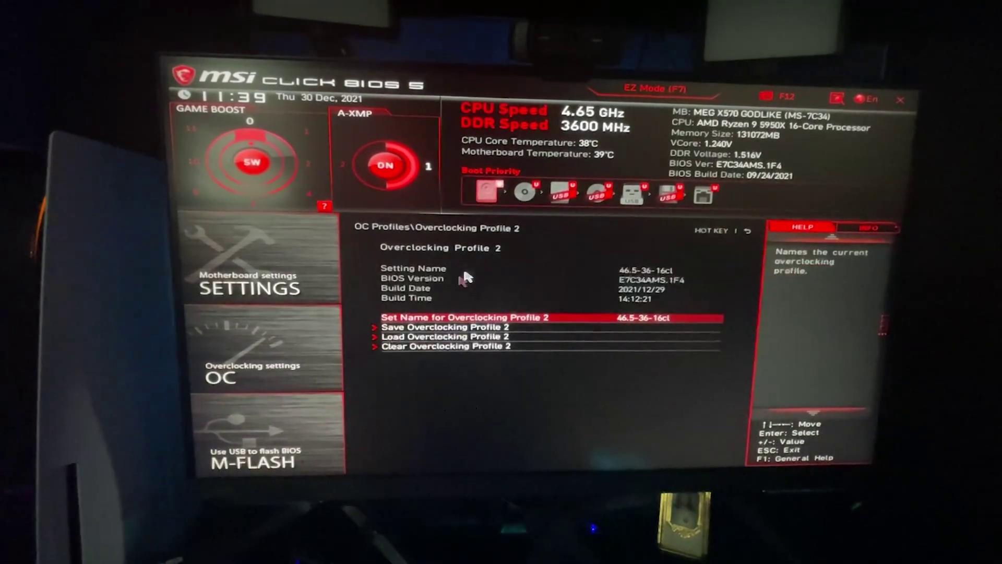
left_click(426, 328)
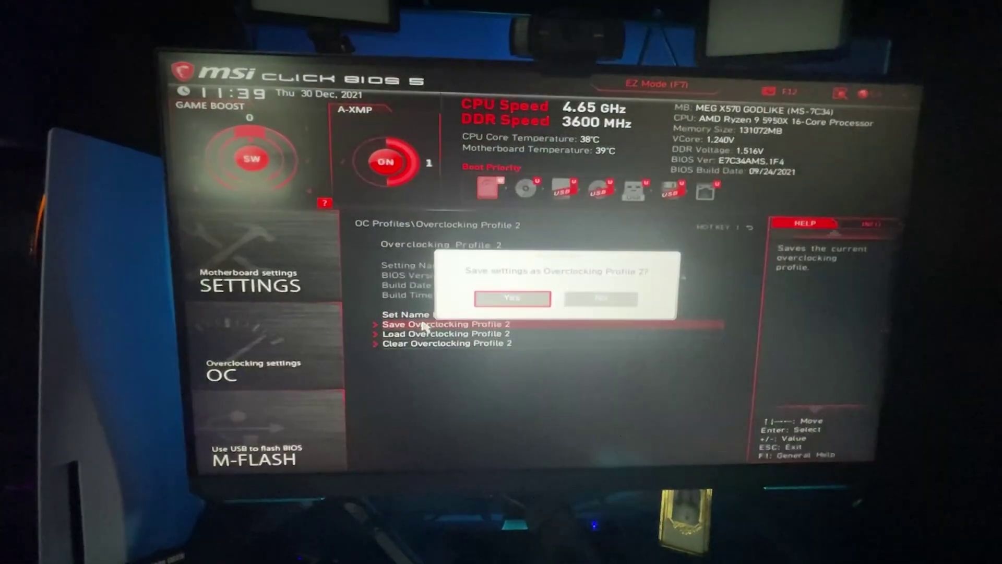
left_click(598, 301)
Choose Save Changes and Reboot in the Save & Exit settings and confirm leaving the BIOS.
left_click(336, 269)
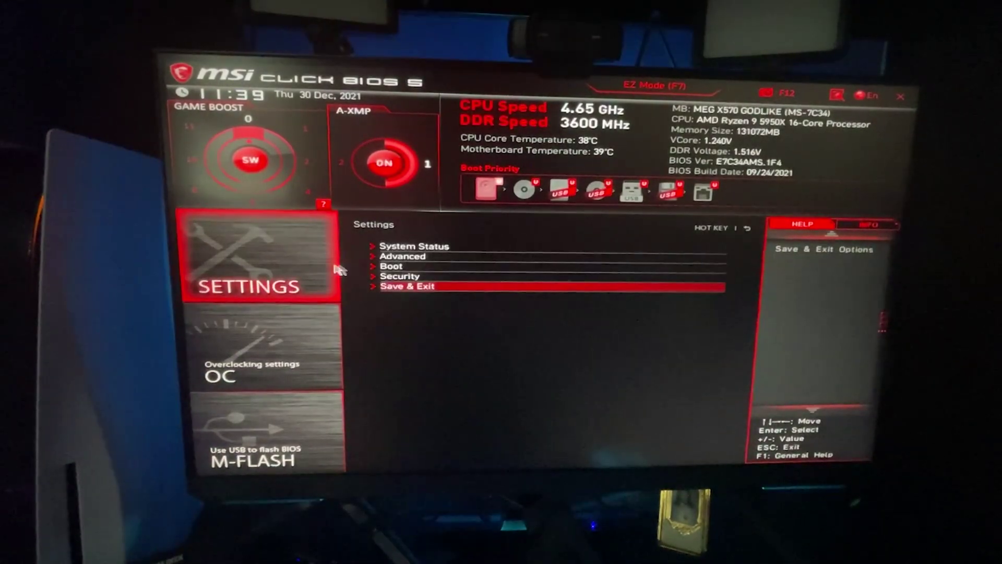
left_click(423, 285)
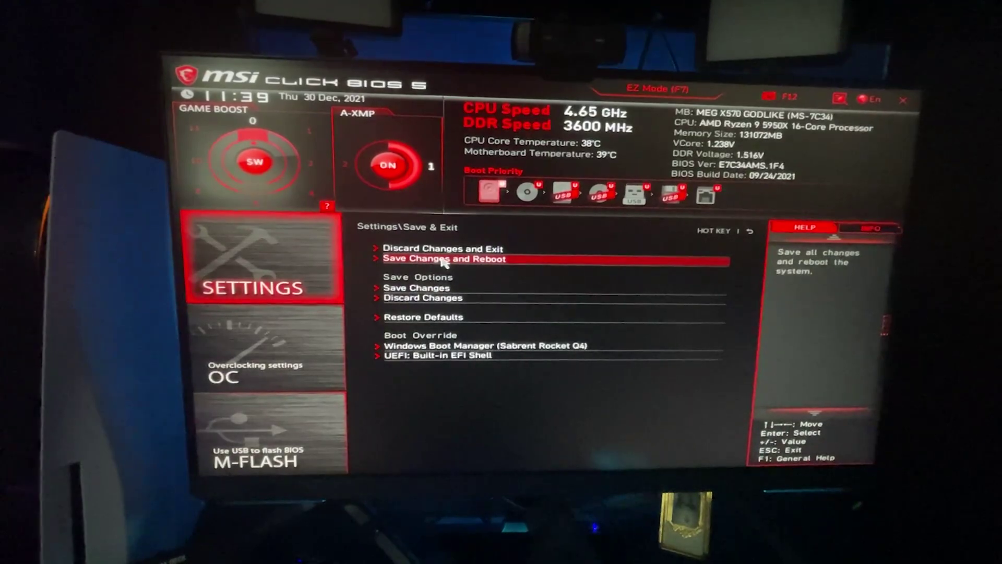
left_click(415, 258)
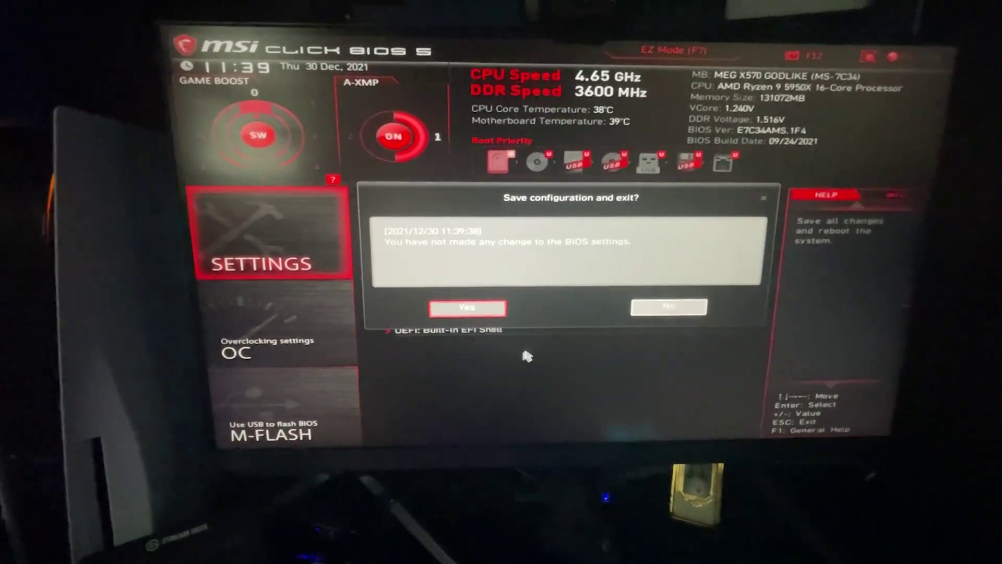
left_click(466, 309)
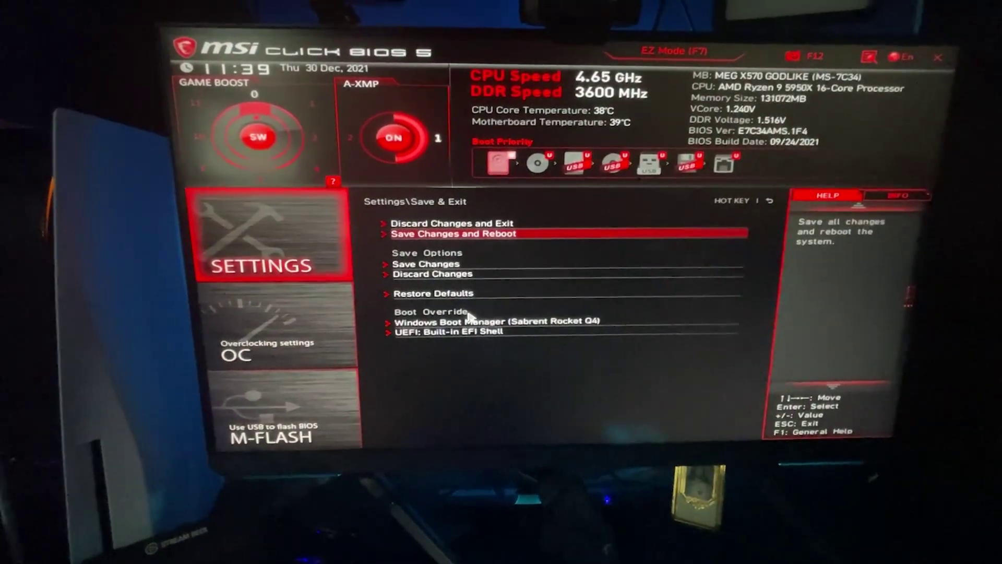